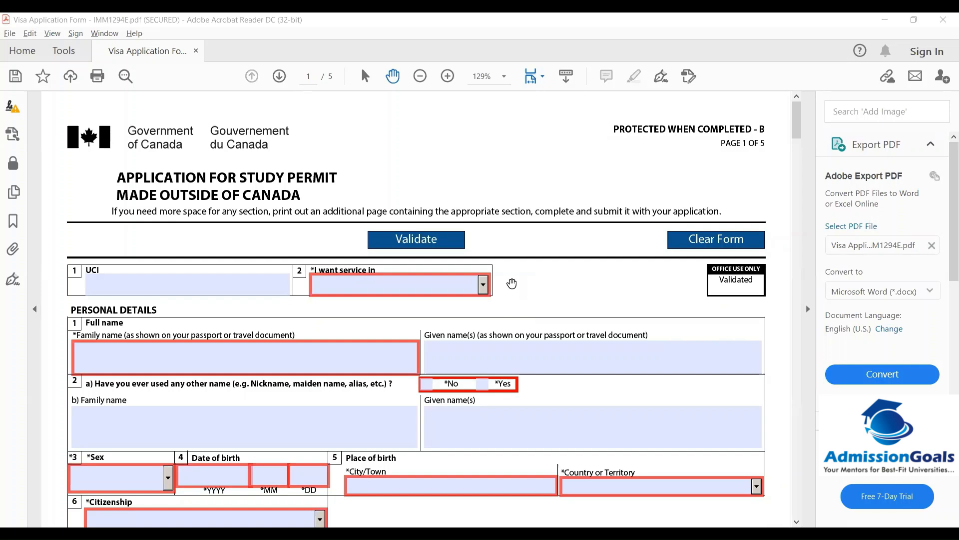
Choose English as the service language and enter the applicant's family and given names
left_click(485, 289)
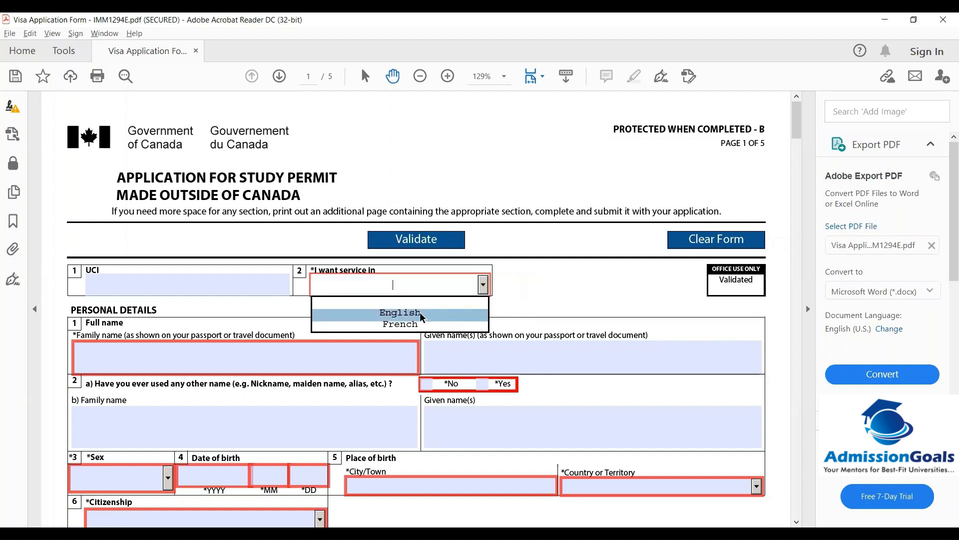
left_click(420, 312)
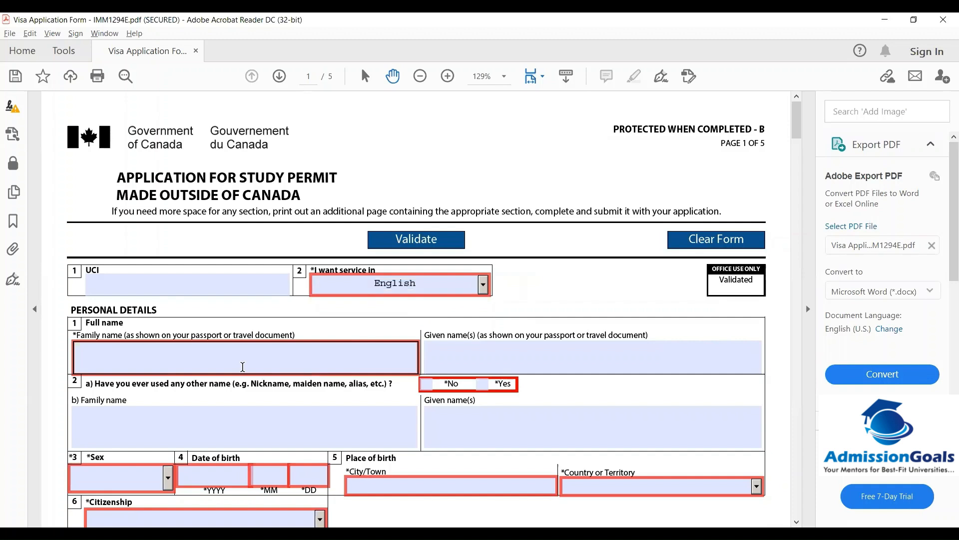
left_click(242, 367)
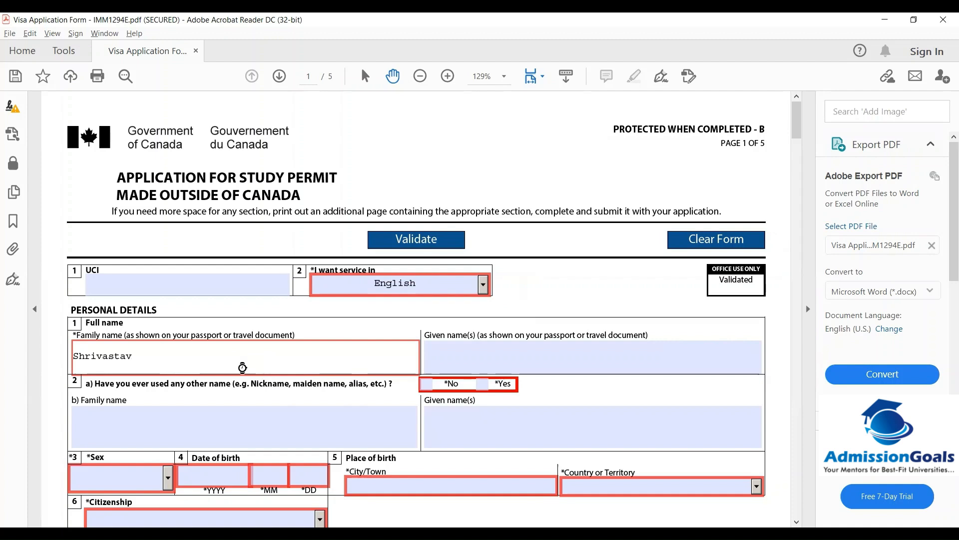
key("Tab")
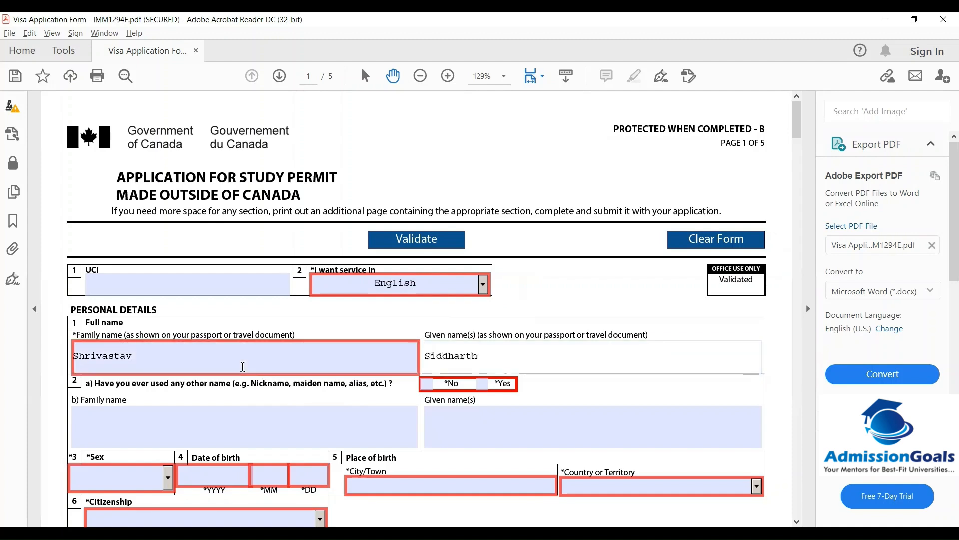
Answer No to having used other names and set sex to Male
left_click(508, 434)
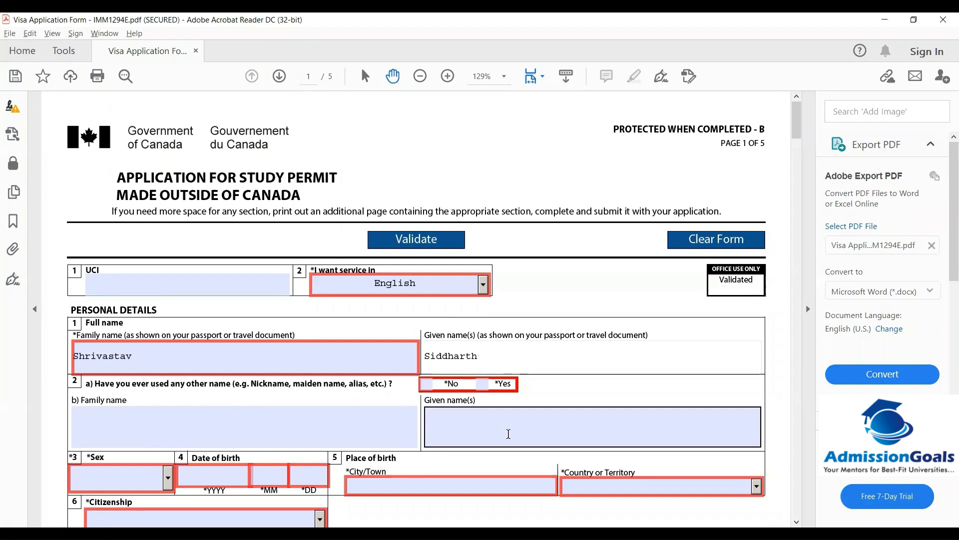
left_click(427, 384)
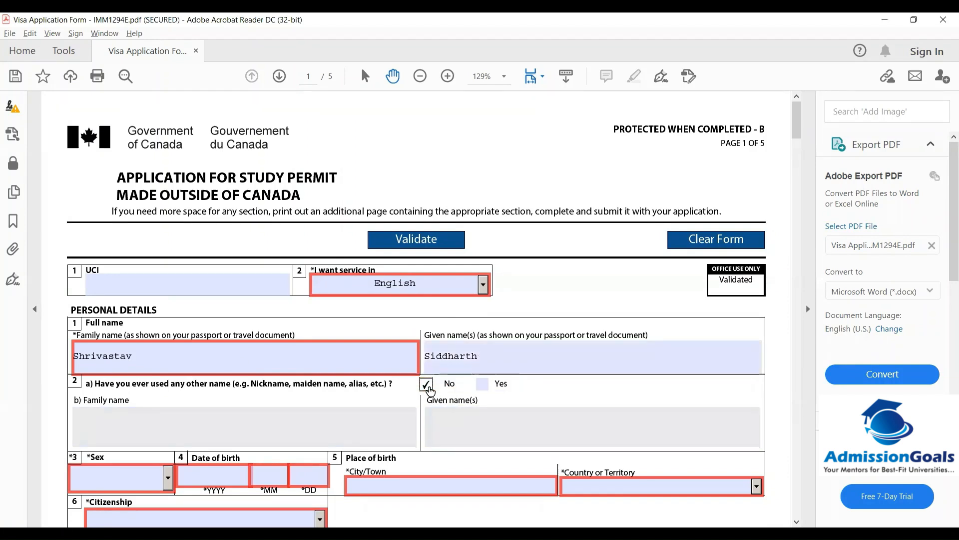
left_click(170, 480)
left_click(114, 430)
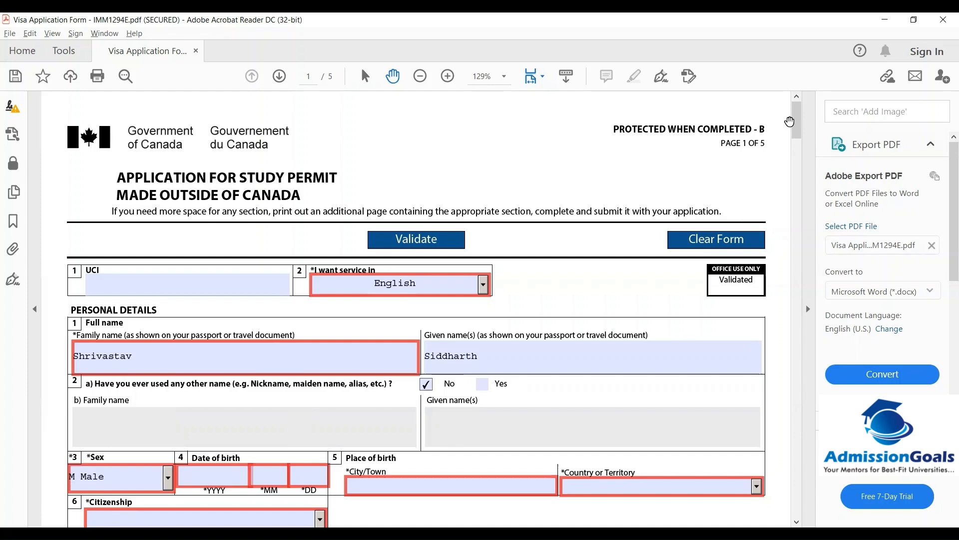
left_click_drag(795, 121, 794, 146)
left_click(223, 184)
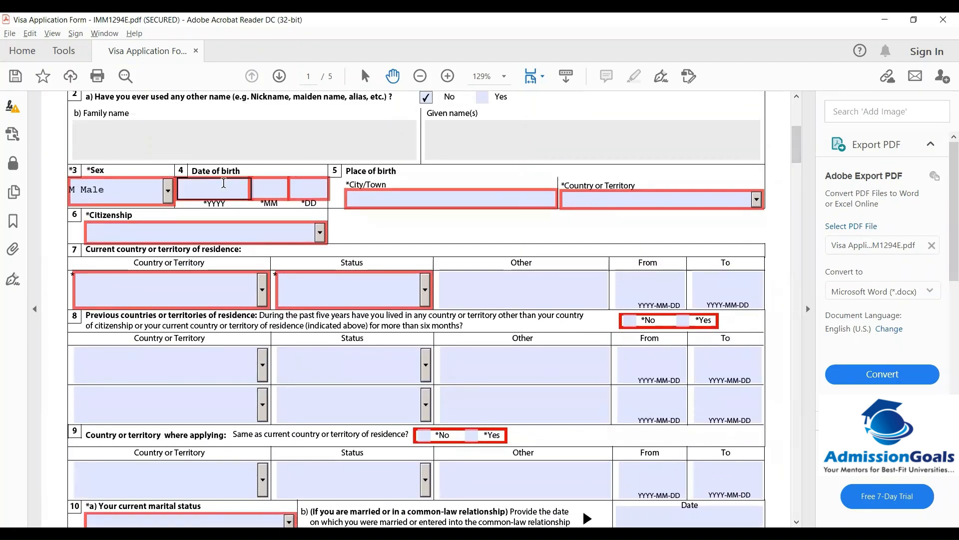
type("1991")
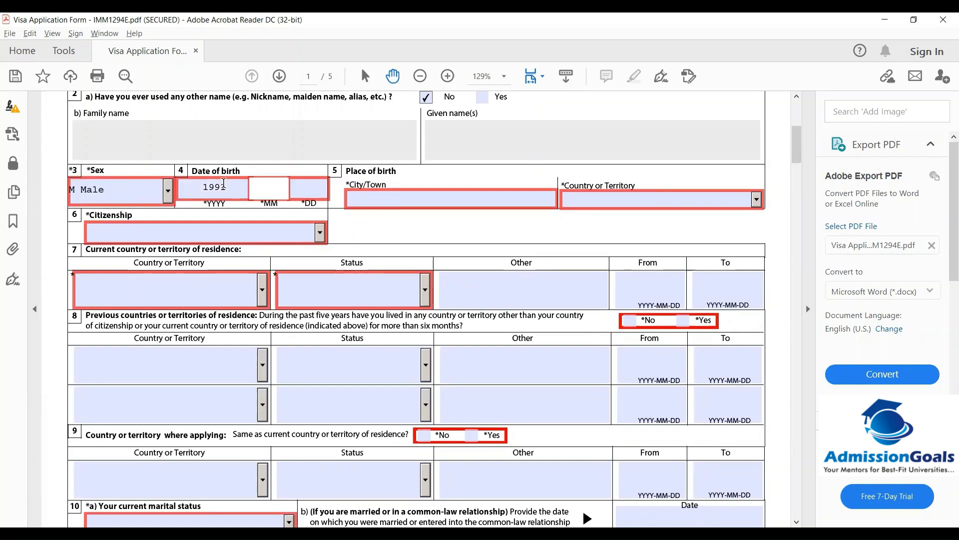
type("10")
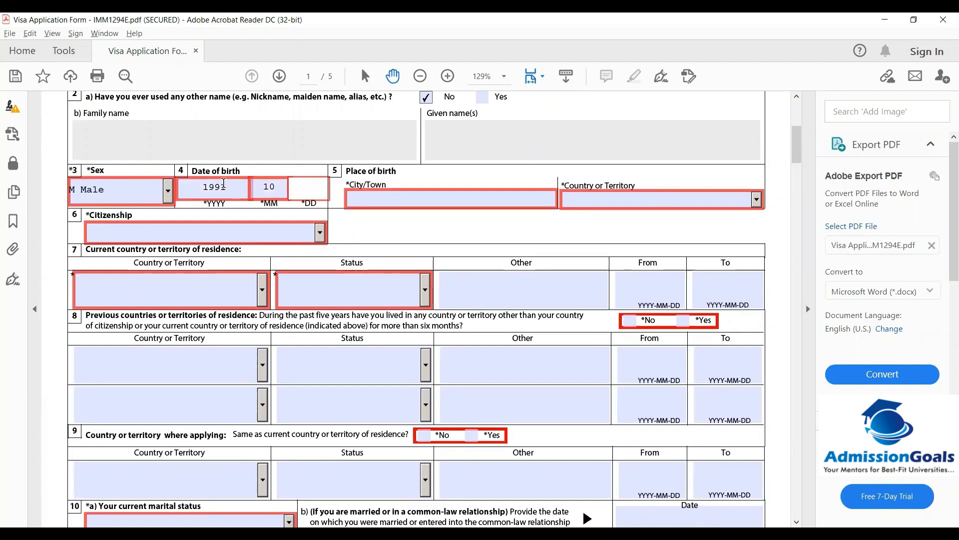
type("09")
left_click(374, 200)
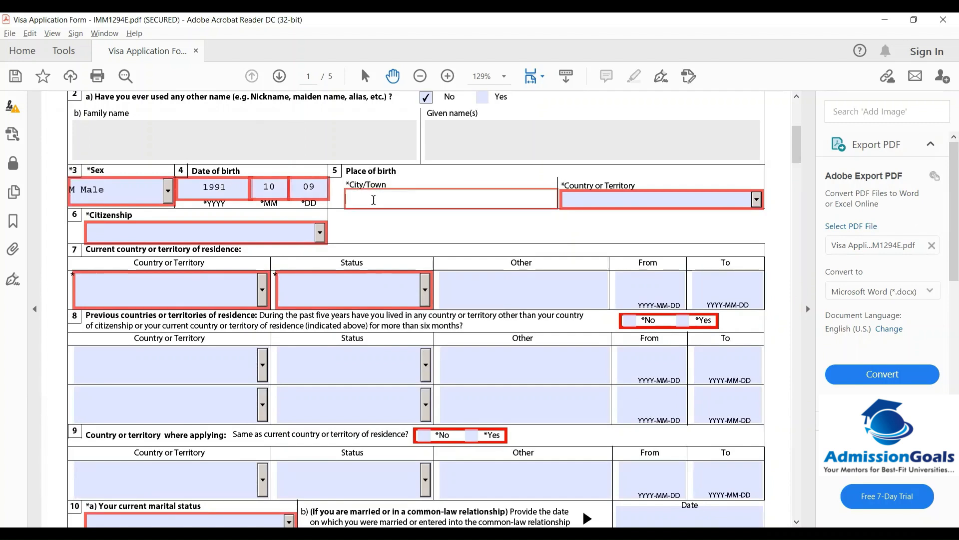
type("Mumbai")
key("Tab")
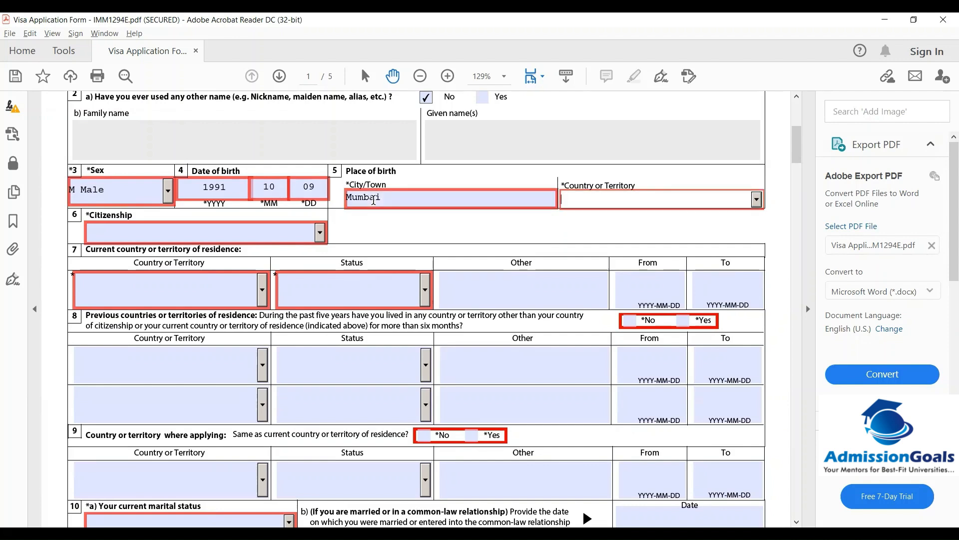
type("I")
key("Down")
key("Down")
key("Down")
key("Up")
key("Up")
left_click(386, 230)
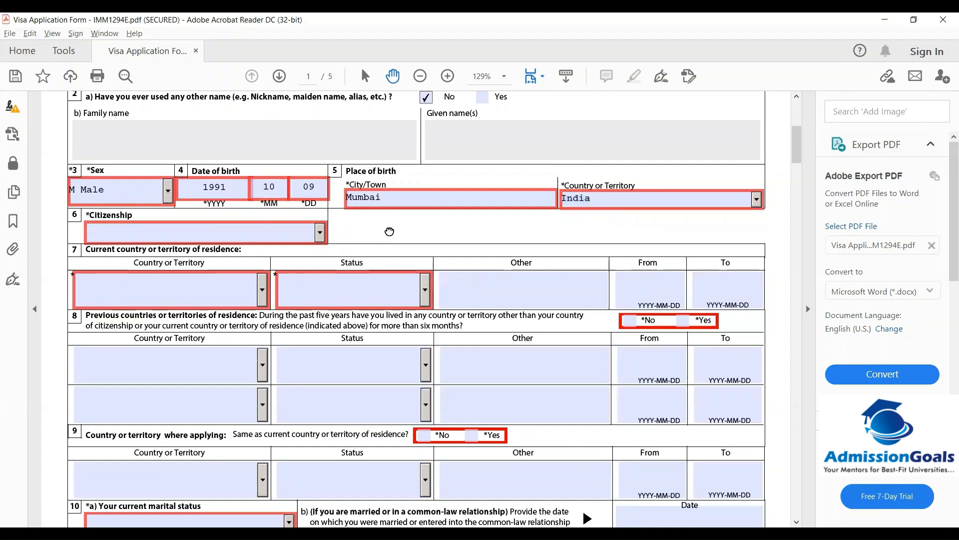
Set citizenship to India
left_click(319, 232)
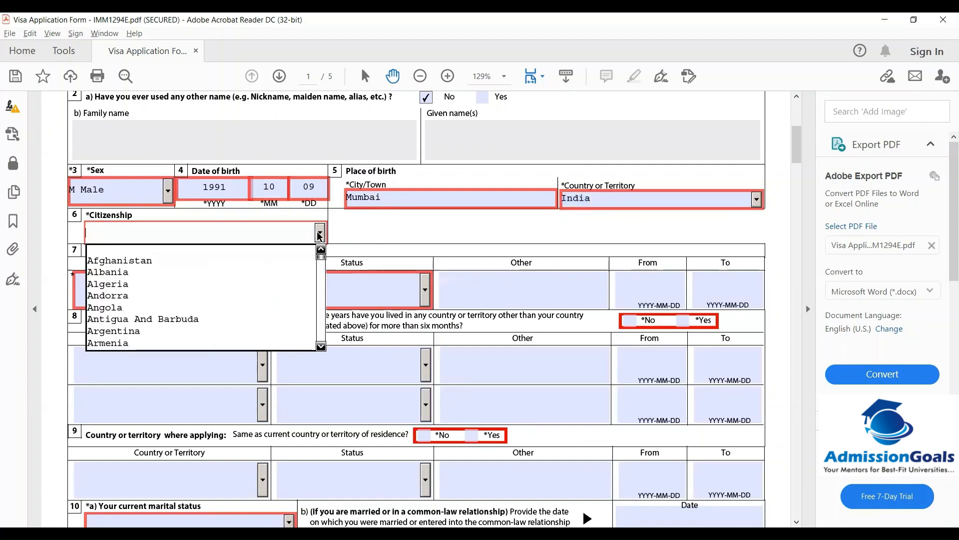
key("i")
key("n")
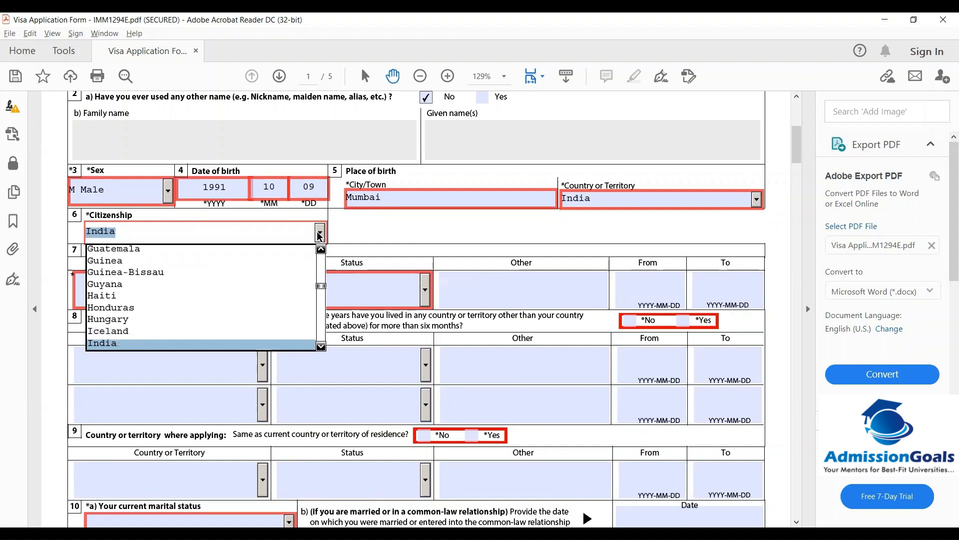
key("Return")
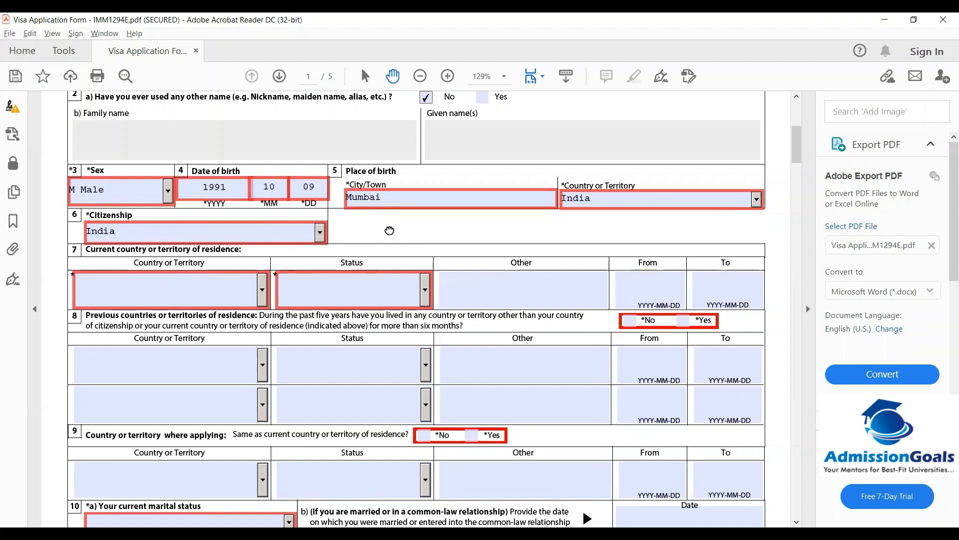
Set residence country to United Arab Emirates with status Other, described as 'Residency Visa'
left_click(263, 293)
type("u")
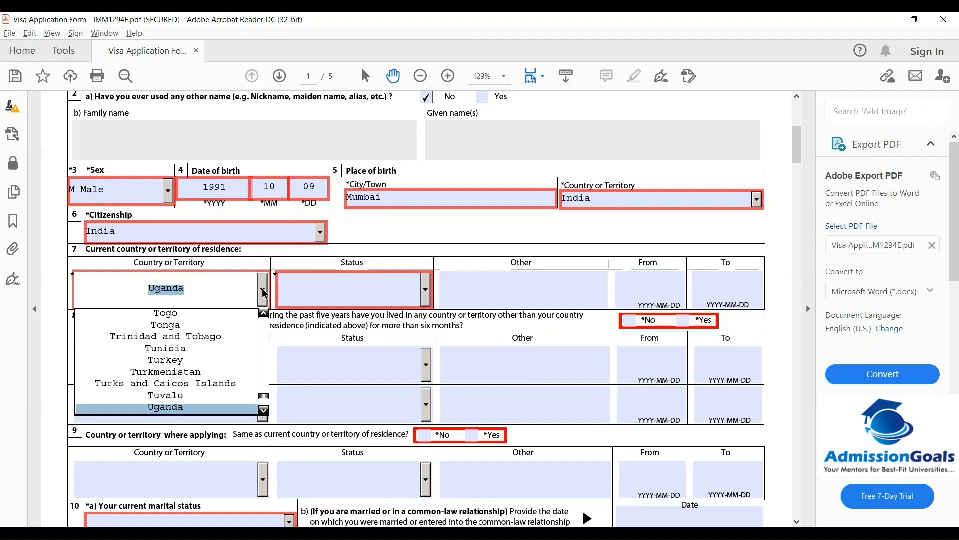
key("Down")
key("Down")
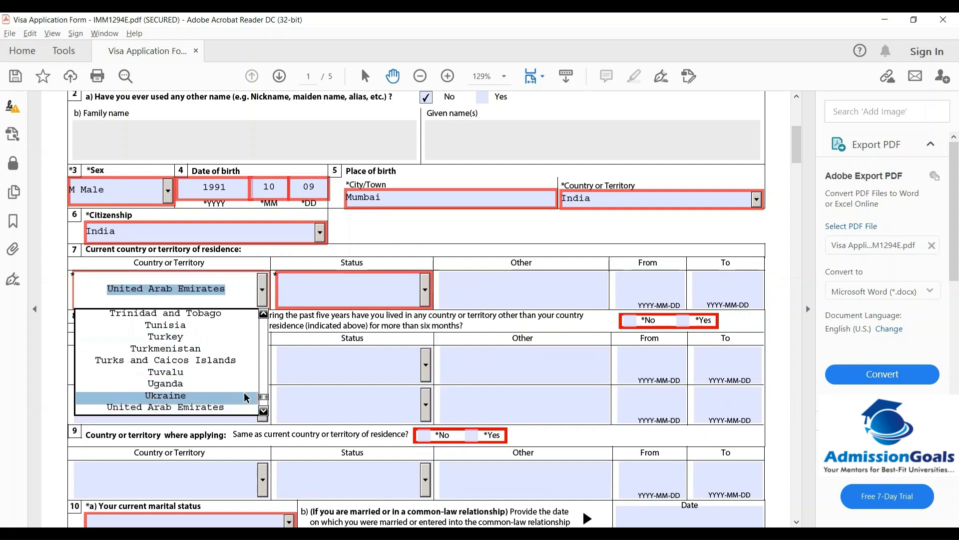
left_click(206, 409)
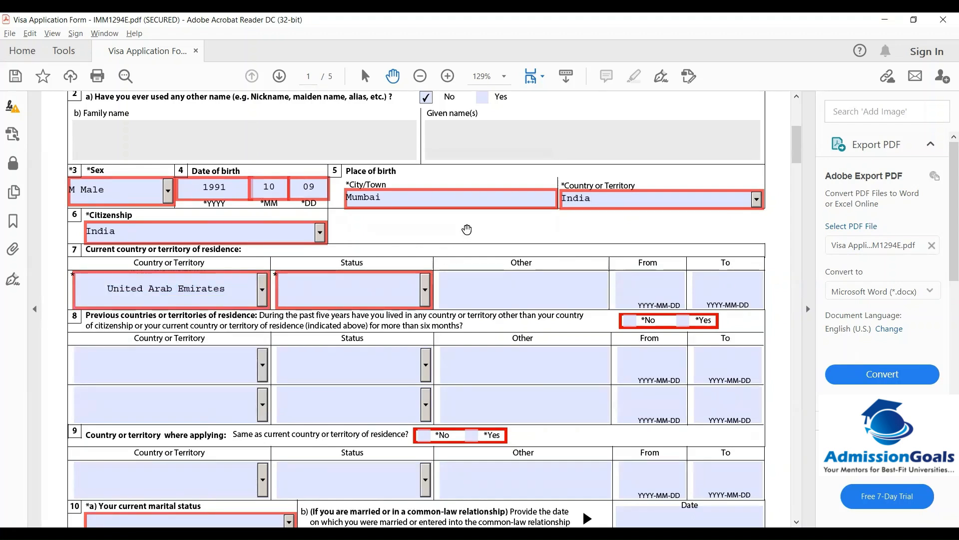
left_click(426, 290)
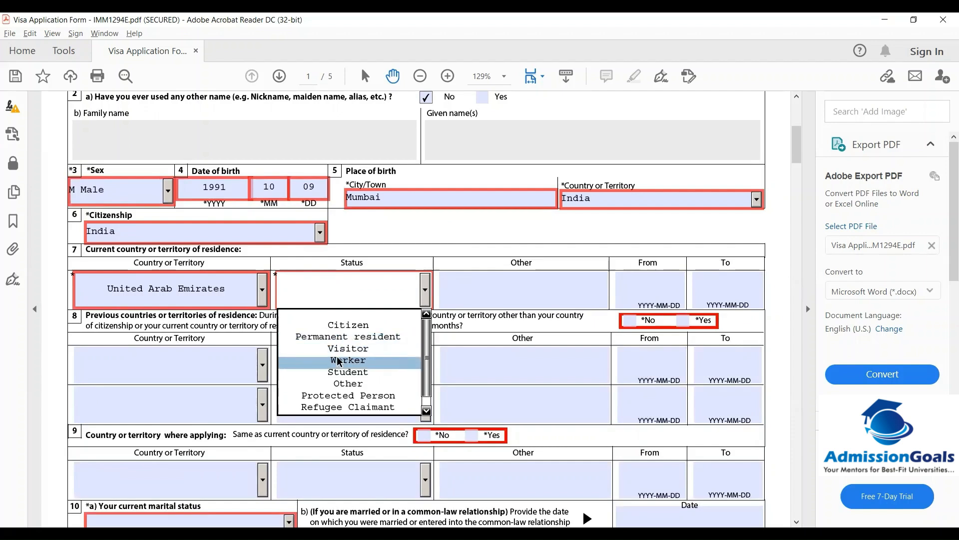
left_click(348, 382)
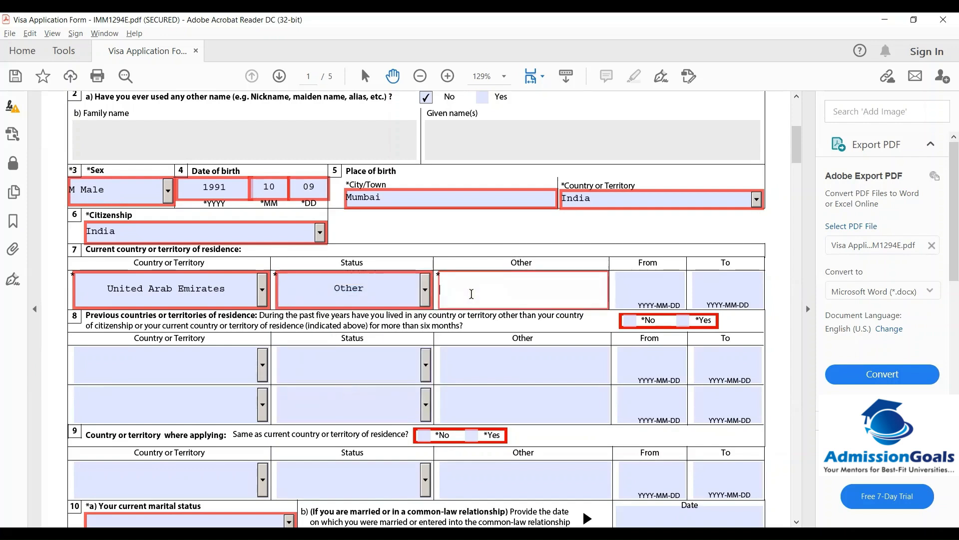
type("Residency Vis")
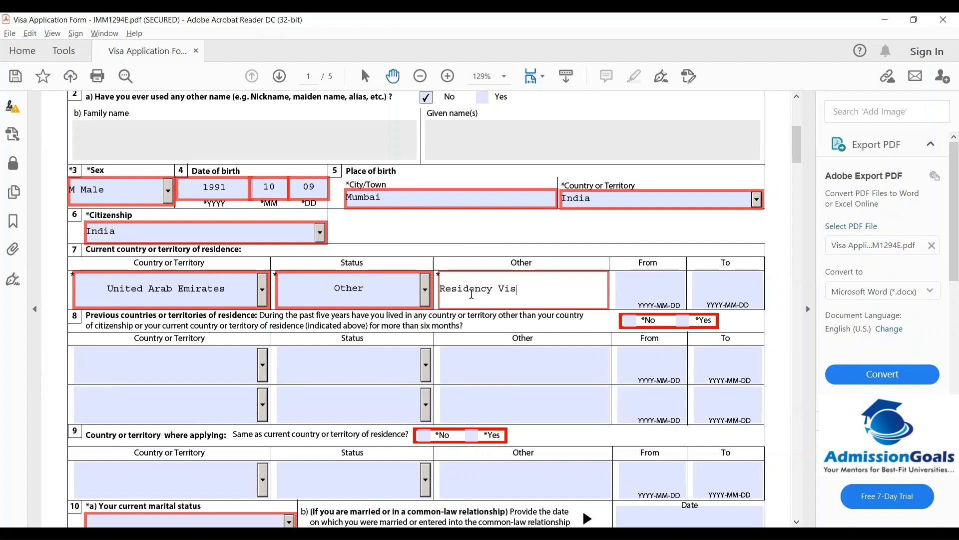
type("a")
left_click(683, 278)
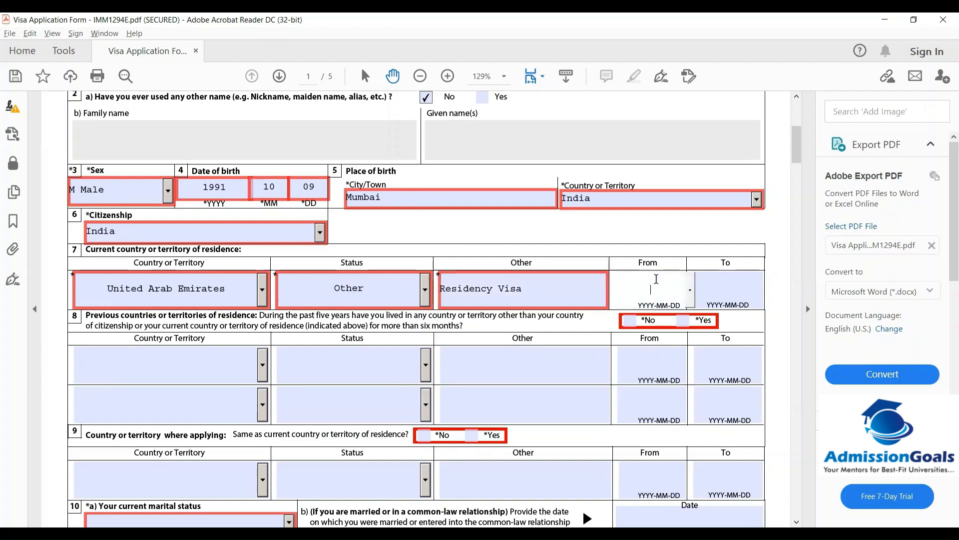
Pick 1 December 2020 as the residence From date and 31 December 2021 as To date
left_click(692, 289)
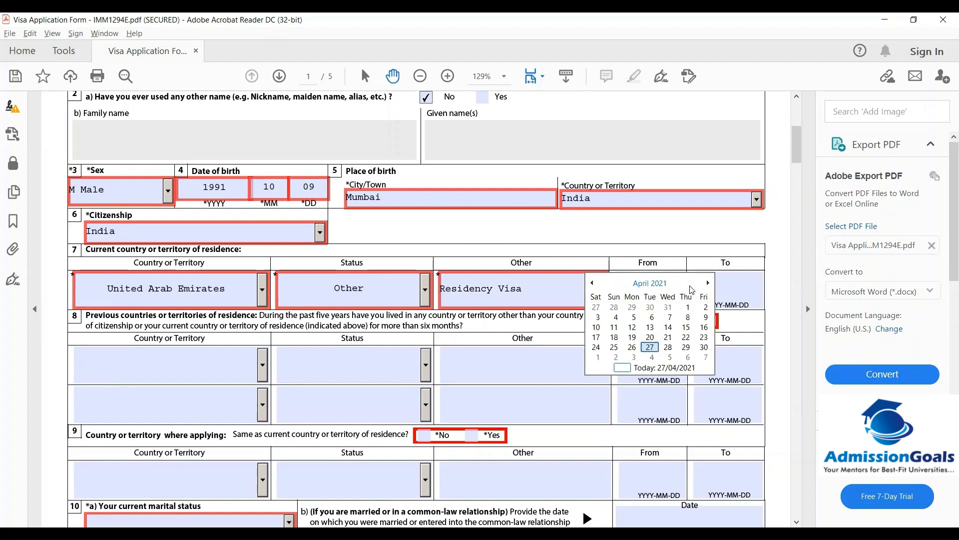
left_click(594, 283)
left_click(594, 283)
left_click(594, 283)
left_click(594, 283)
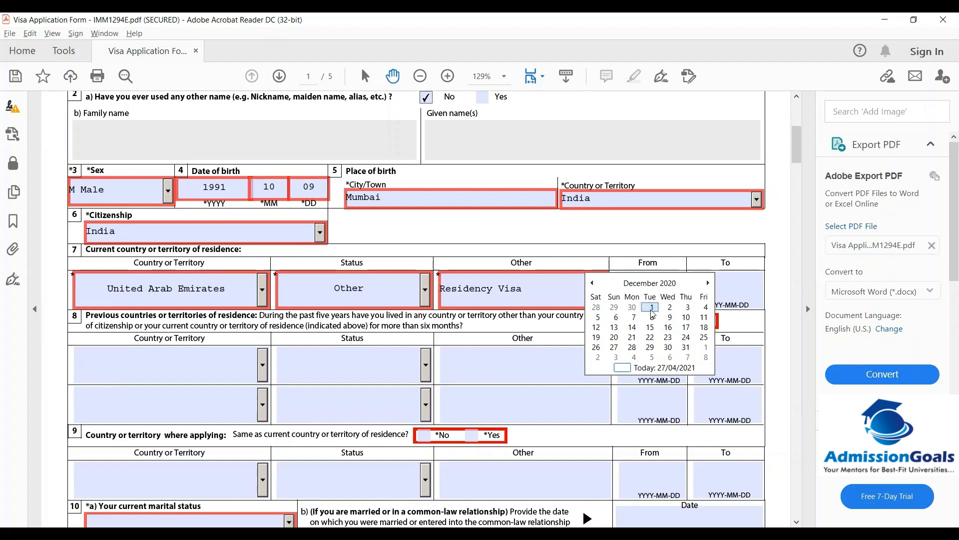
left_click(651, 310)
left_click(713, 284)
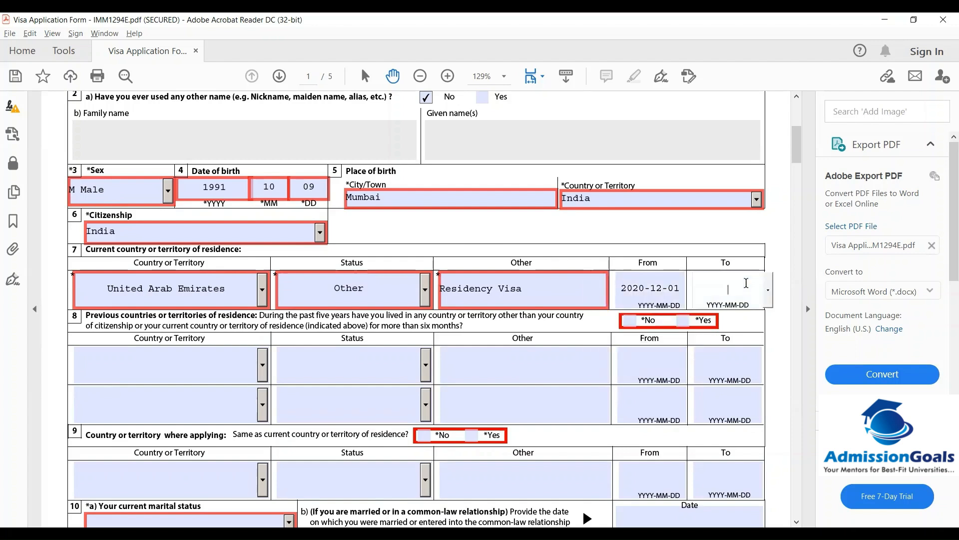
left_click(768, 290)
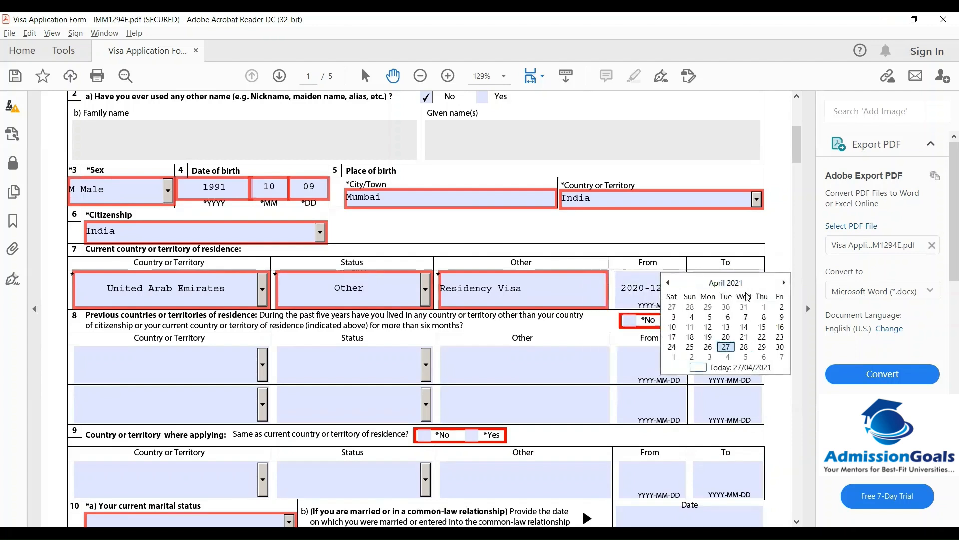
left_click(727, 290)
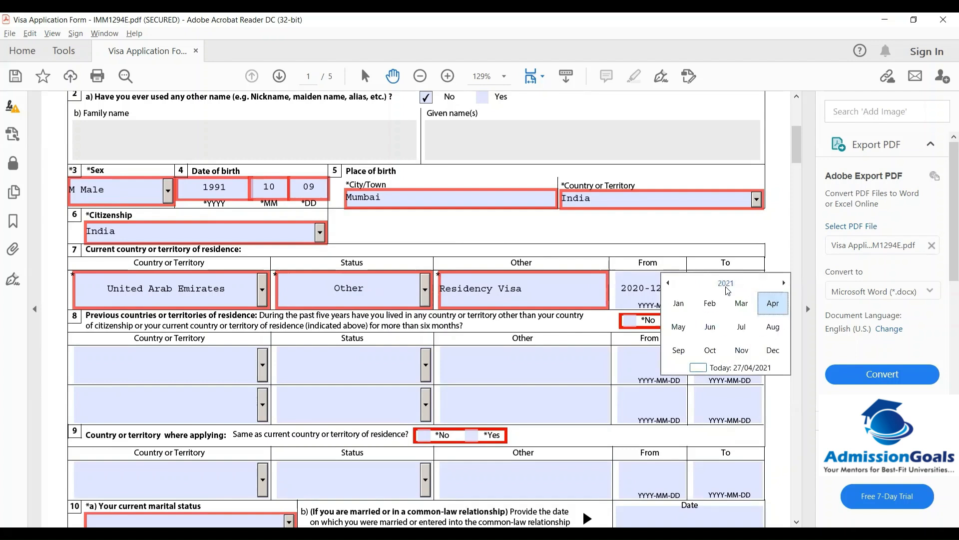
left_click(774, 352)
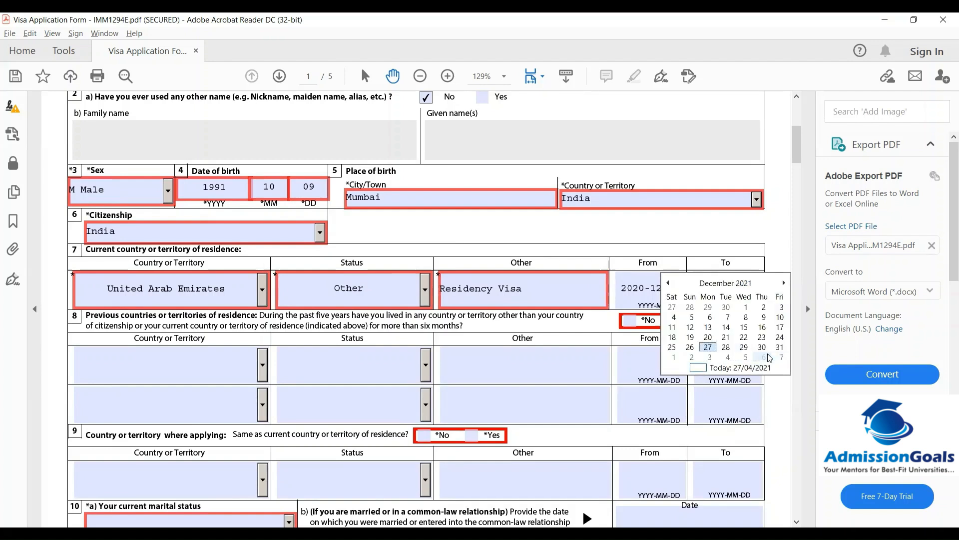
left_click(779, 348)
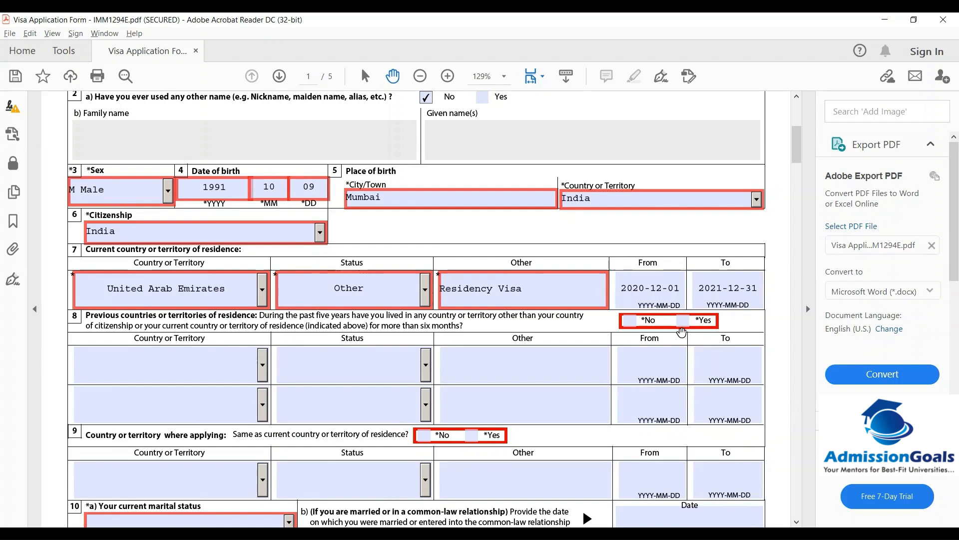
Answer No to having lived in other countries previously
left_click(626, 320)
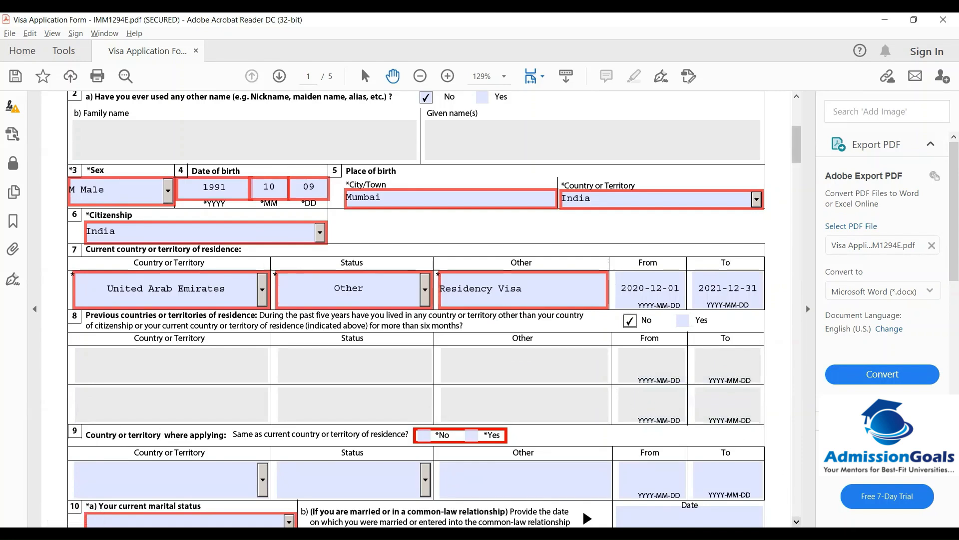
left_click(797, 523)
left_click(797, 522)
left_click(797, 523)
left_click(797, 523)
left_click(797, 522)
left_click(797, 522)
left_click(797, 523)
left_click(797, 522)
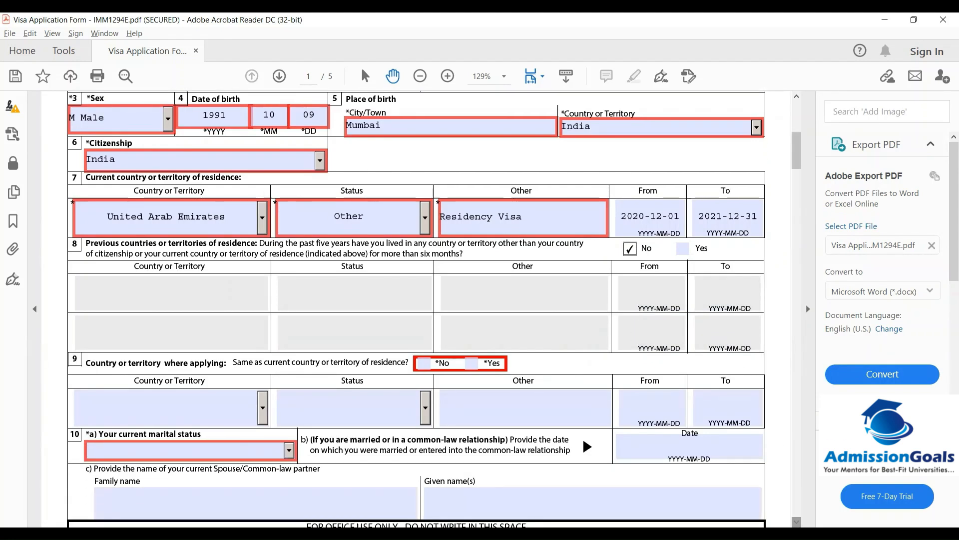
left_click(797, 523)
left_click(797, 522)
left_click(797, 522)
left_click(797, 522)
left_click(797, 523)
left_click(797, 522)
left_click(797, 523)
left_click(797, 522)
left_click(797, 522)
left_click(797, 522)
left_click(797, 522)
left_click(797, 522)
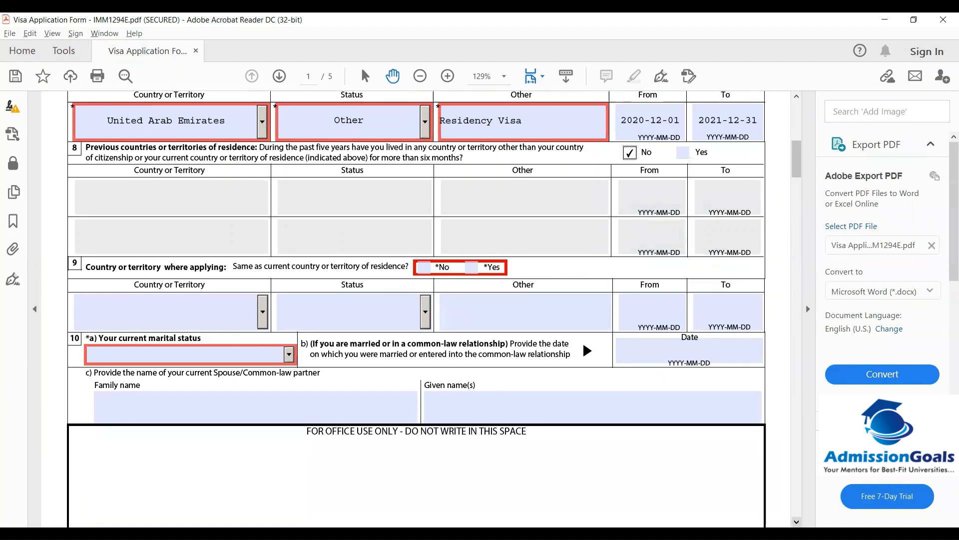
left_click(797, 522)
left_click(797, 522)
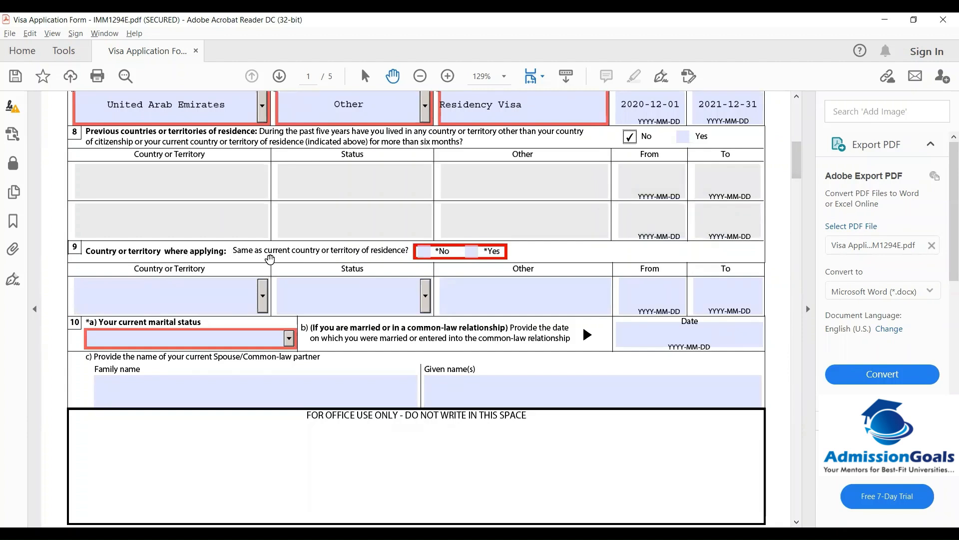
Answer Yes to applying from the residence country and set marital status to Single
left_click(472, 254)
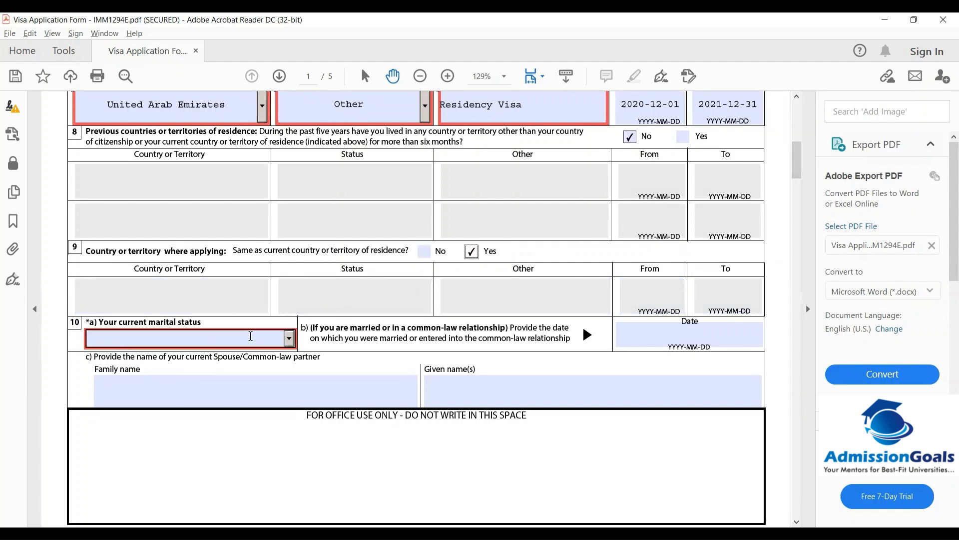
left_click(289, 340)
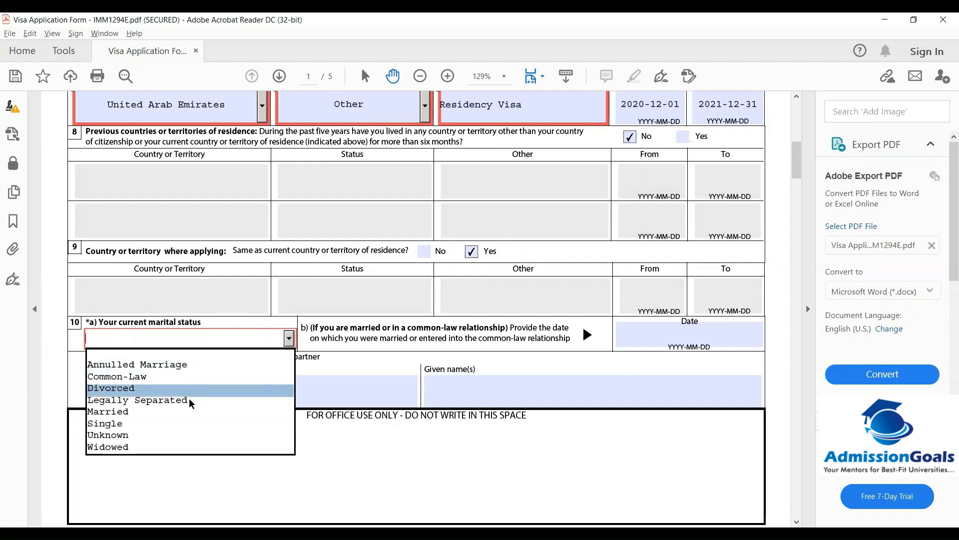
left_click(104, 425)
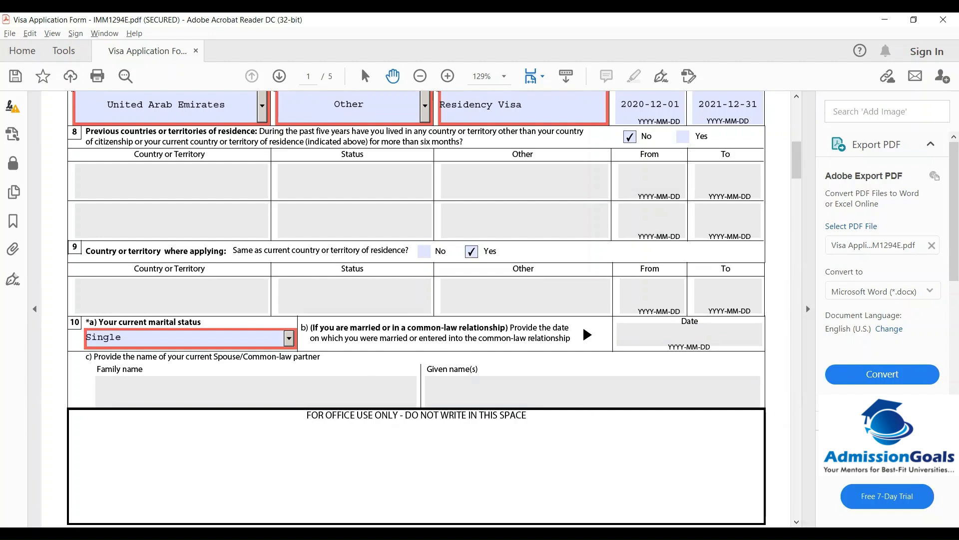
left_click(796, 521)
left_click(797, 521)
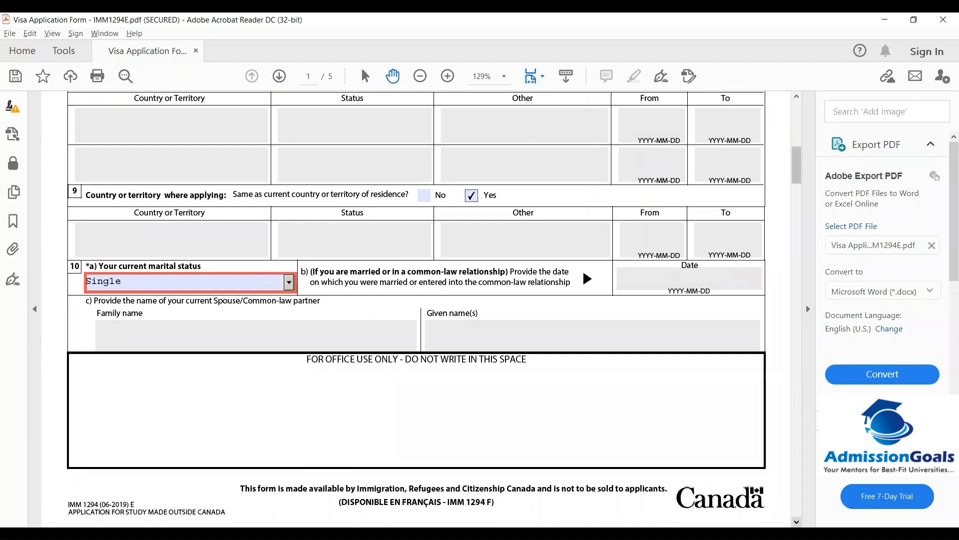
left_click(797, 521)
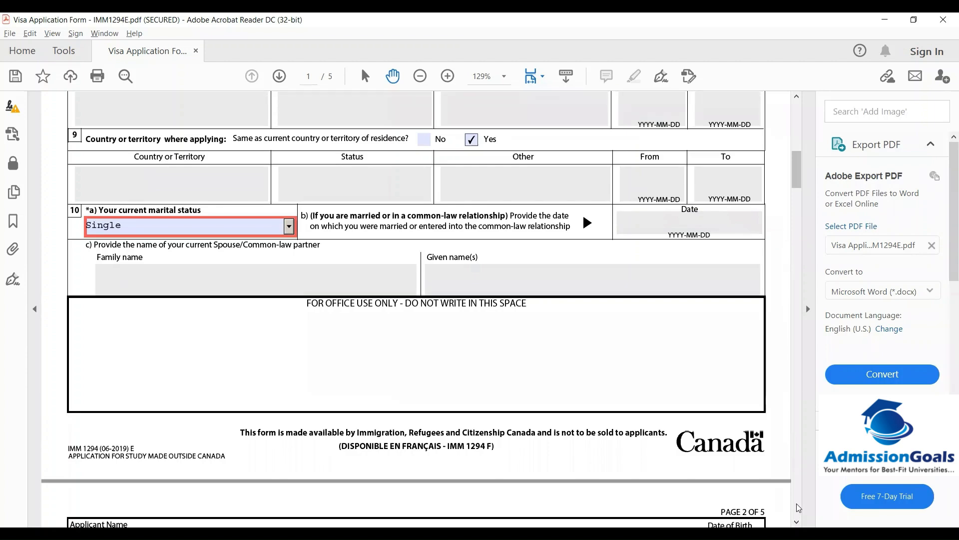
Answer No to any previous marriage and select Hindi as the native language
left_click_drag(797, 163, 797, 199)
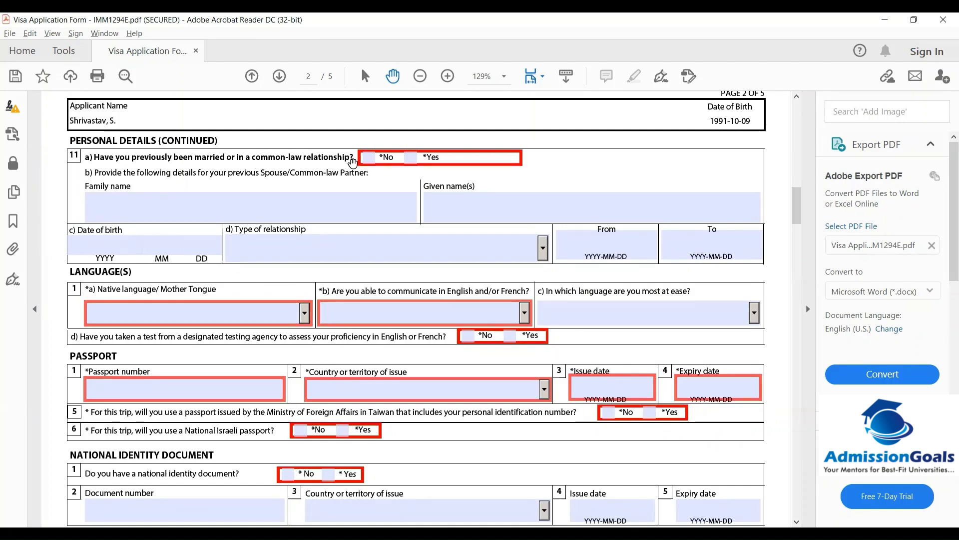
left_click(367, 159)
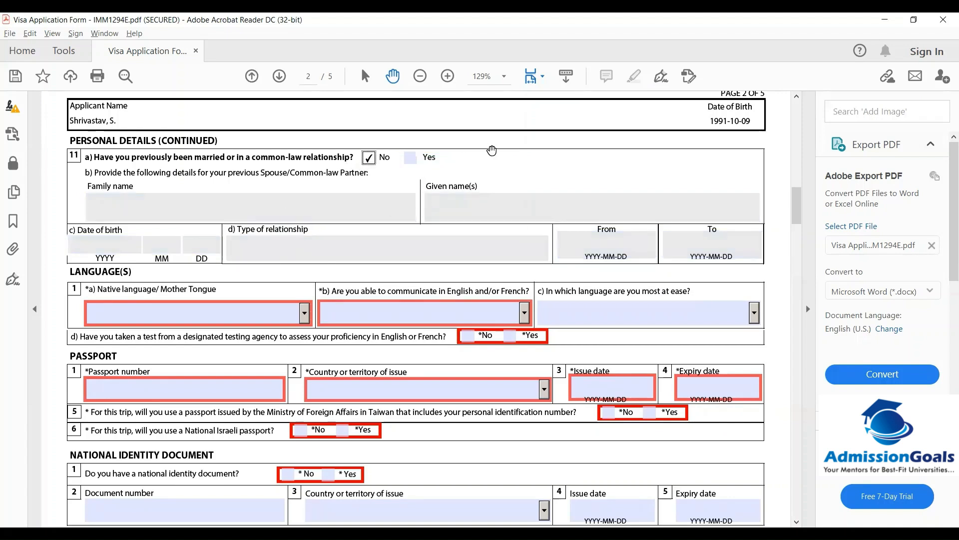
left_click(304, 311)
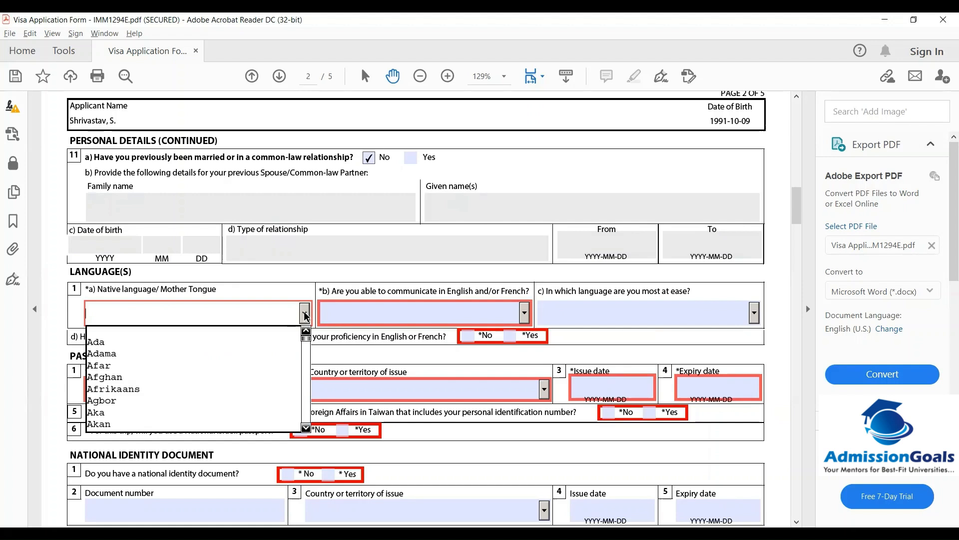
key("Down")
key("Down")
key("Down")
key("Down")
key("Down")
key("Down")
key("Down")
key("Down")
key("Down")
key("Down")
key("Down")
key("Down")
key("Down")
key("Down")
key("Down")
key("Down")
key("Down")
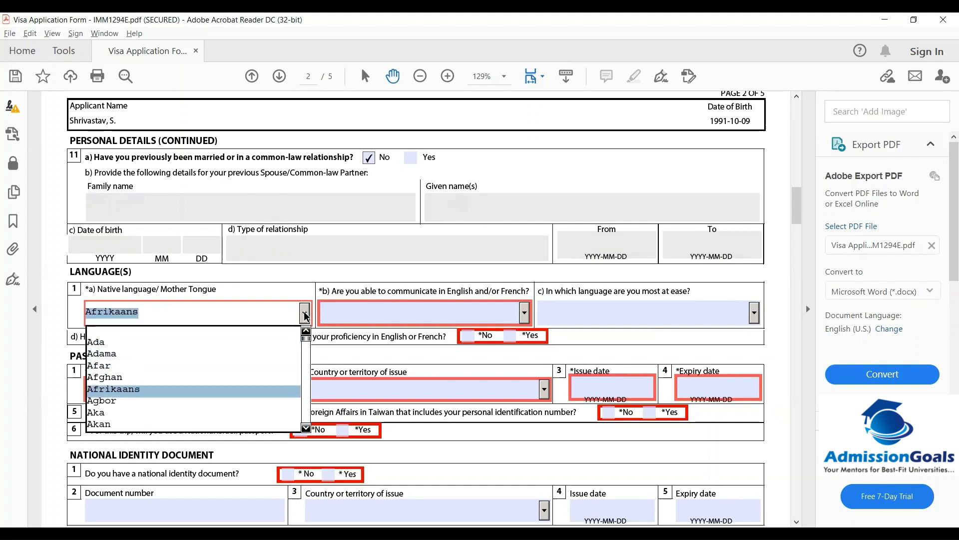
key("Down")
key("Down")
key("Down")
key("Down")
key("Down")
key("Down")
key("Down")
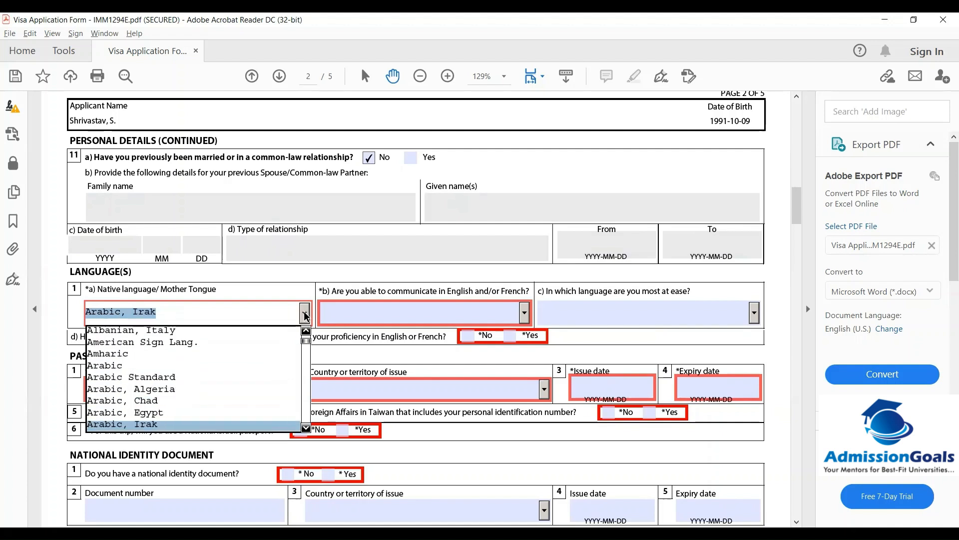
key("Down")
key("Up")
key("Up")
key("Up")
key("Up")
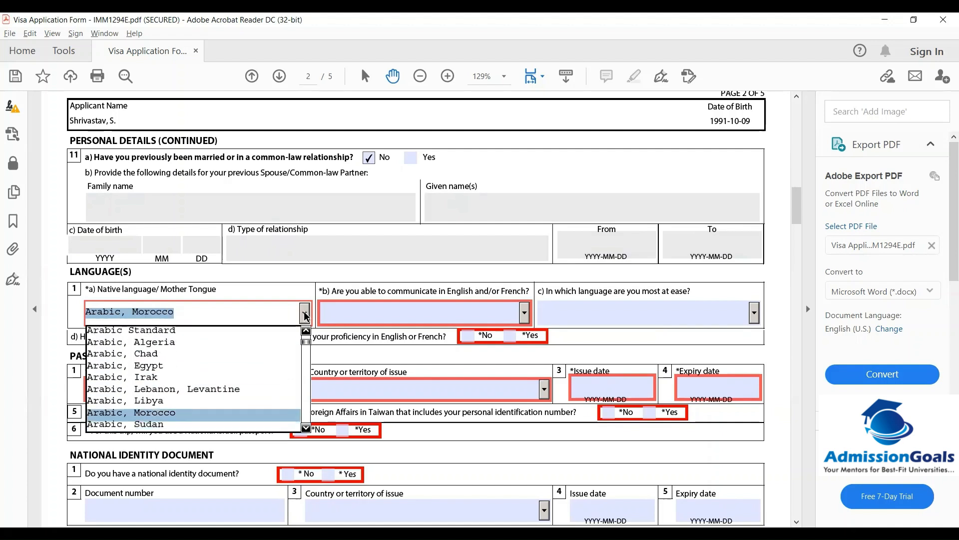
key("Up")
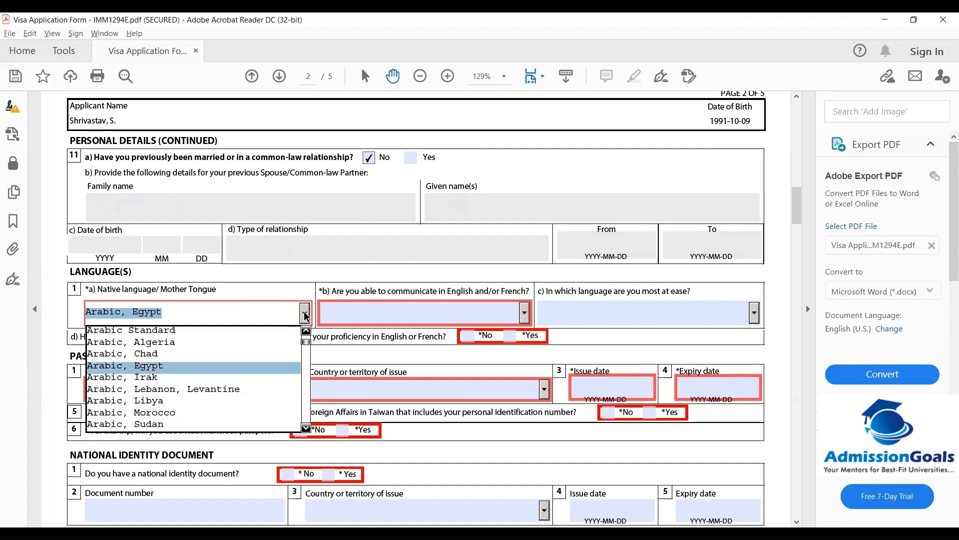
key("Down")
key("Down")
key("Down")
key("Down")
key("Down")
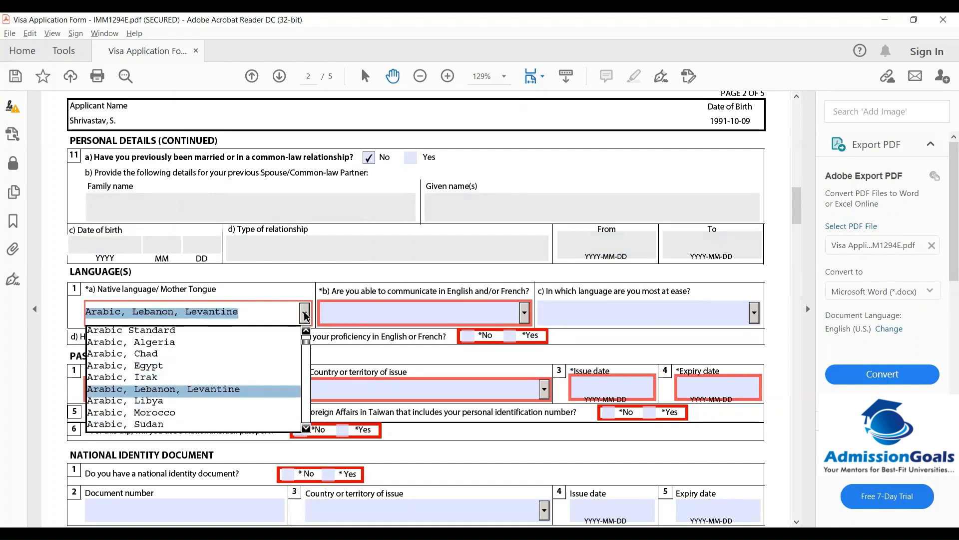
key("Down")
key("Down")
key("Down")
key("Down")
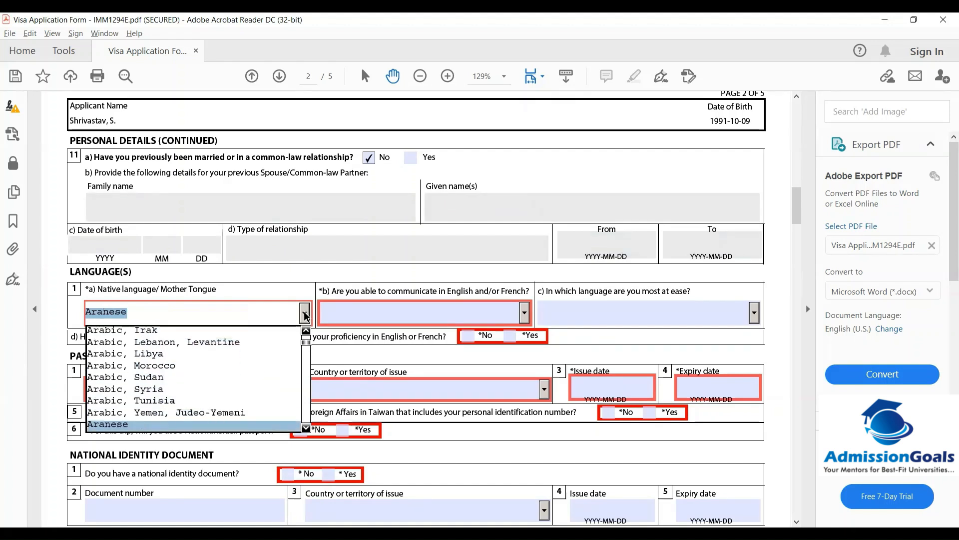
key("Up")
key("h")
key("Down")
key("Down")
key("Down")
key("Down")
key("Down")
key("Down")
key("Down")
key("Down")
key("Down")
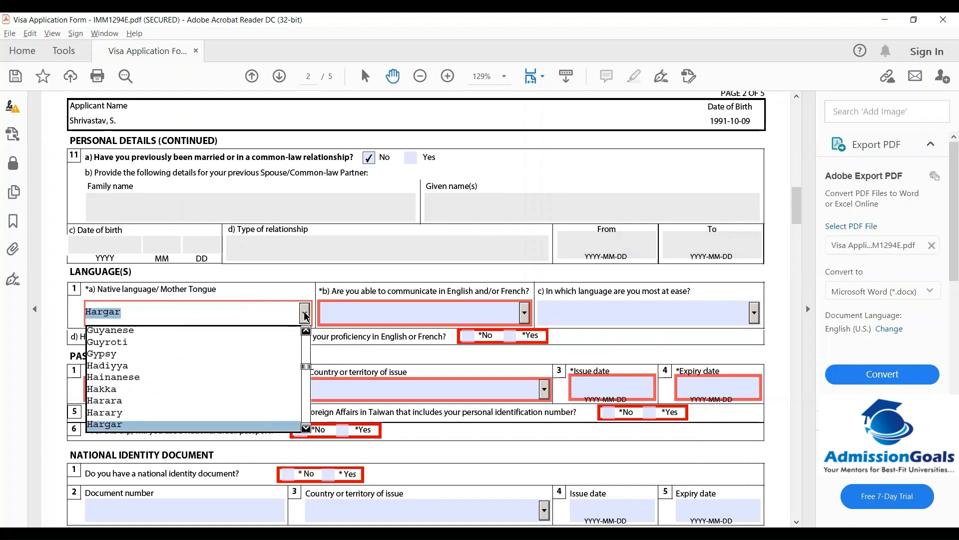
key("Down")
key("Down")
key("Down")
key("Down")
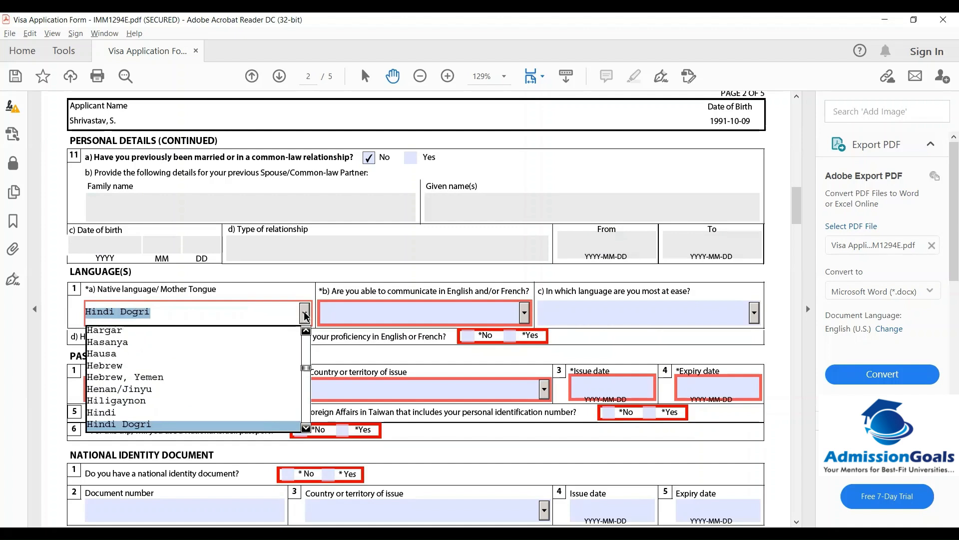
key("Up")
key("Return")
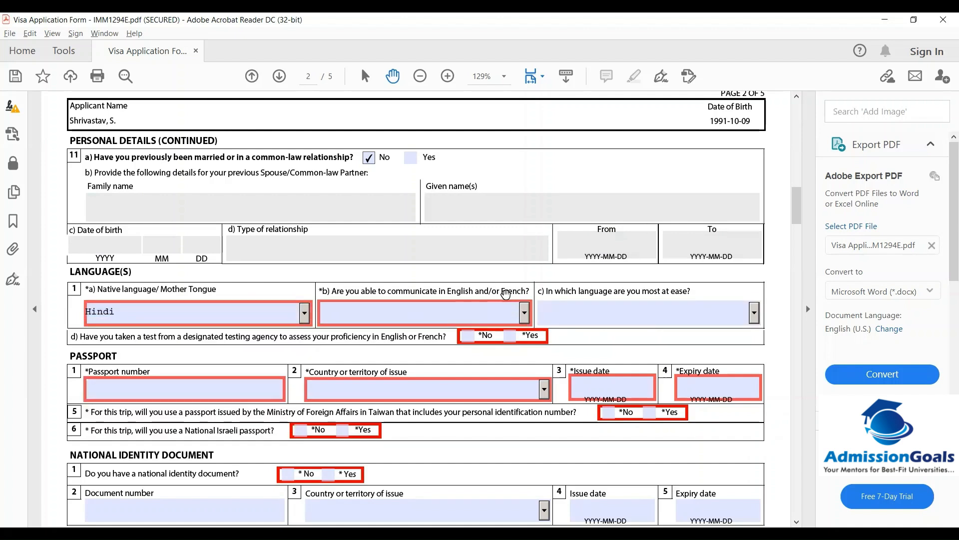
Choose English for communication and answer Yes to having taken a language test
left_click(526, 315)
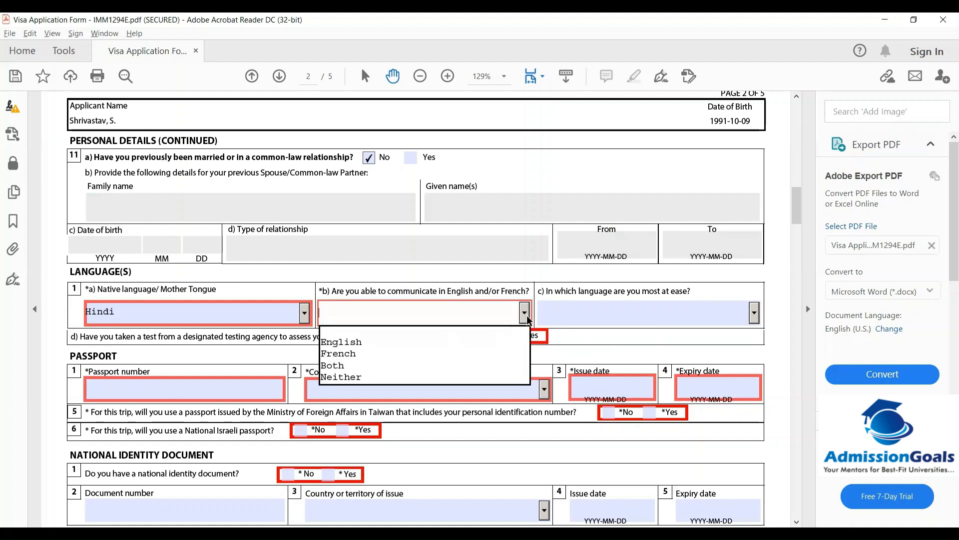
left_click(353, 343)
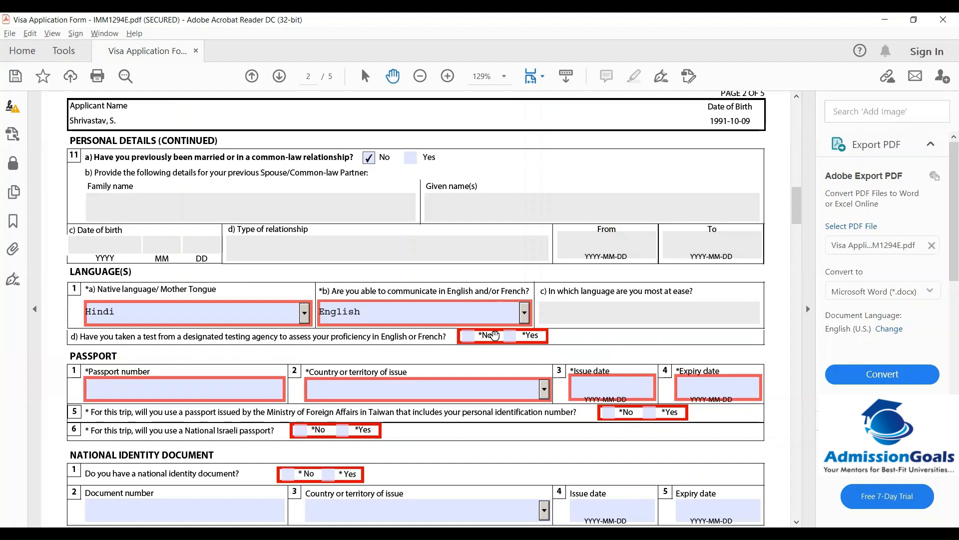
left_click(510, 336)
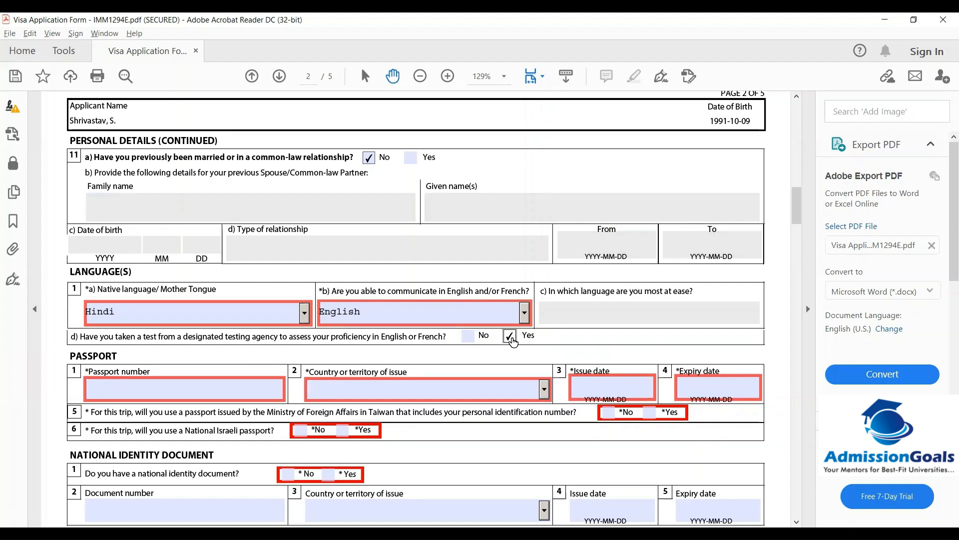
Enter the passport number and set its country of issue to IND (India)
left_click(162, 392)
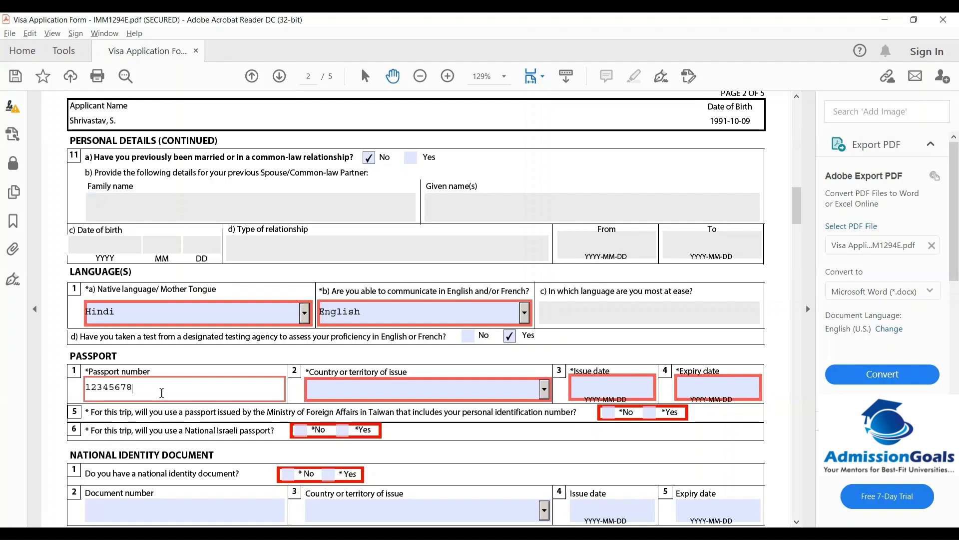
left_click(335, 387)
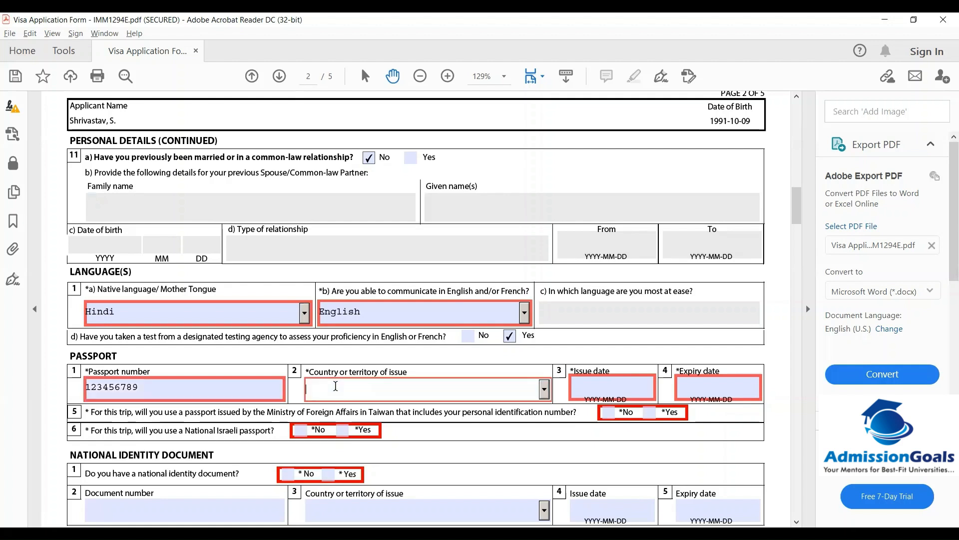
left_click(544, 389)
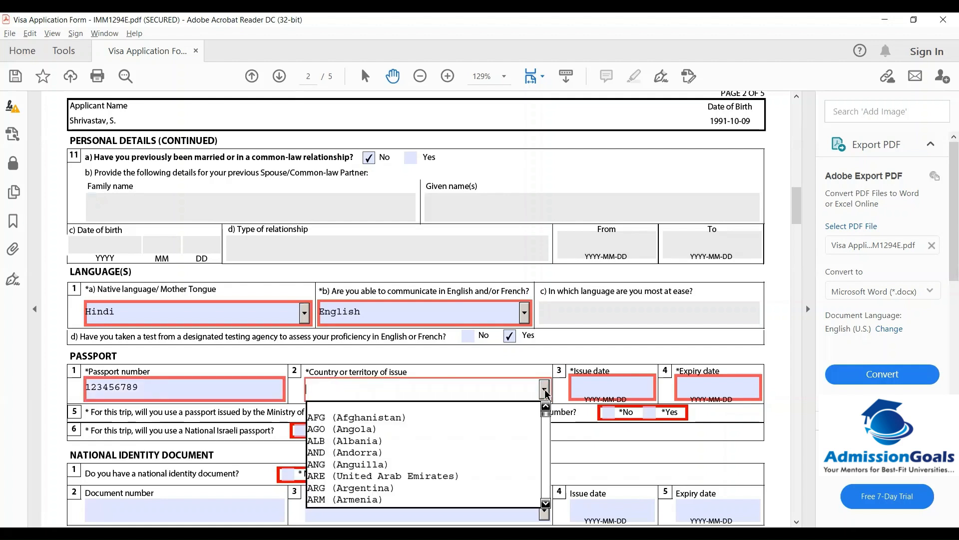
type("I")
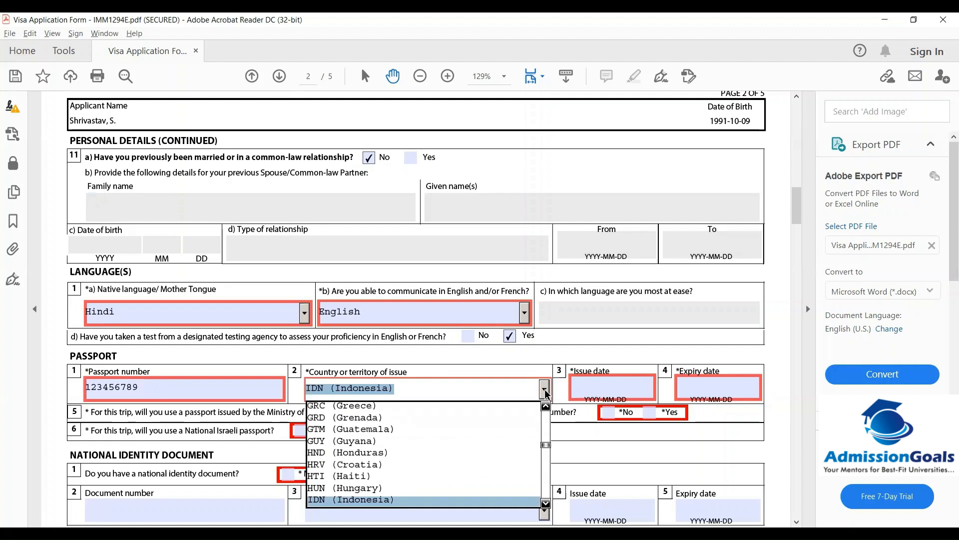
type("N")
left_click(544, 389)
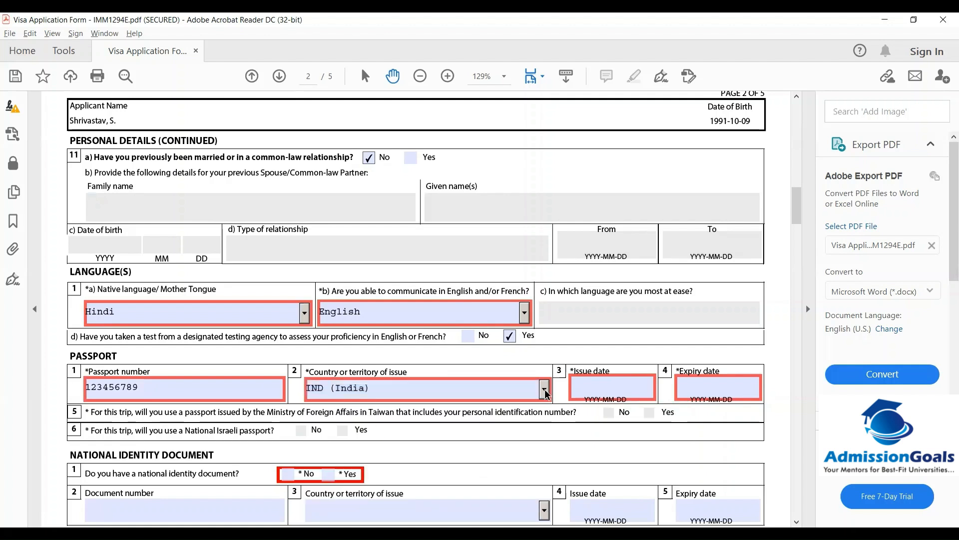
left_click(610, 386)
left_click(661, 385)
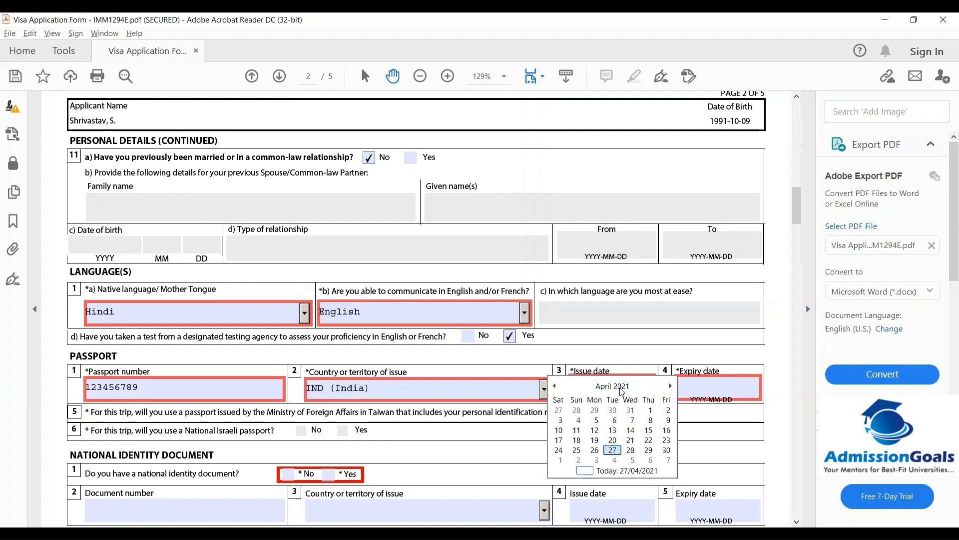
Set the passport issue date to 14 September 2009
left_click(621, 387)
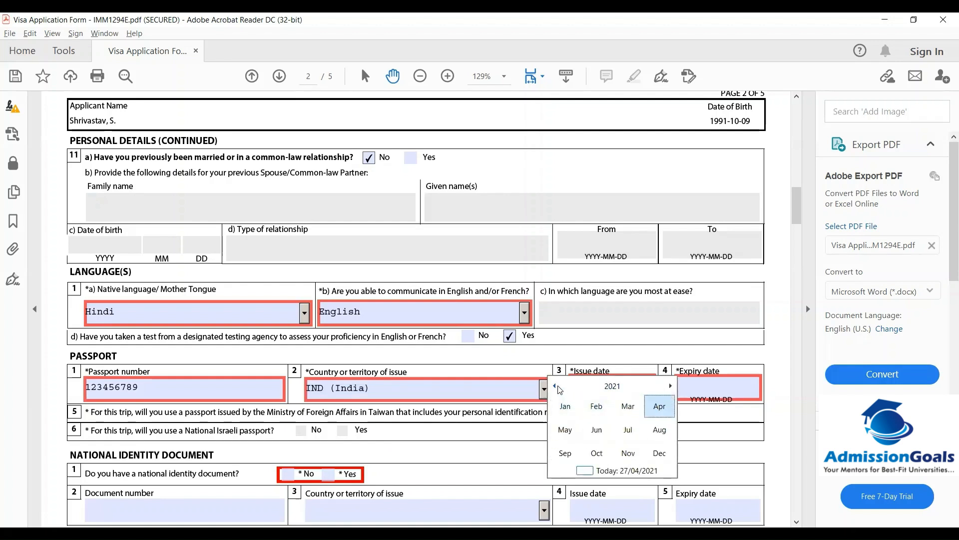
left_click(613, 386)
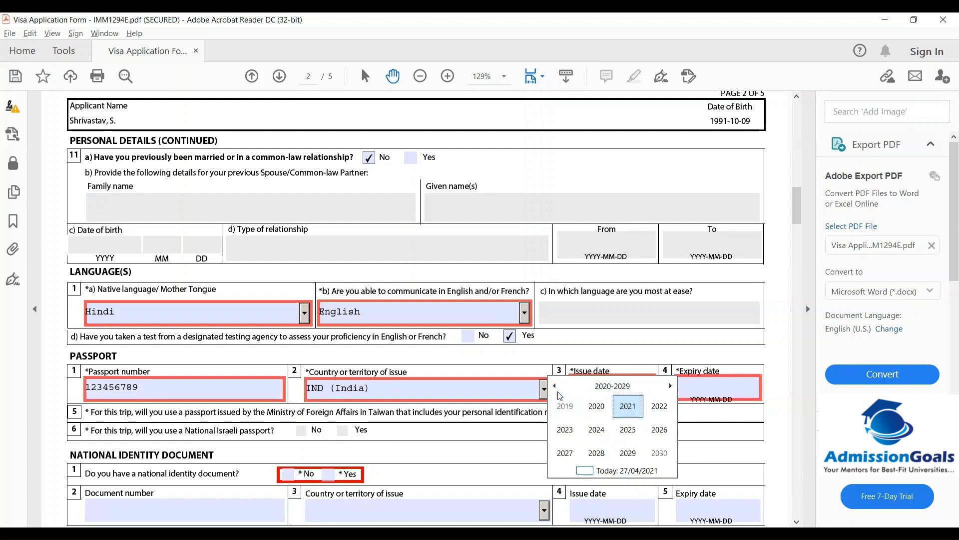
left_click(613, 386)
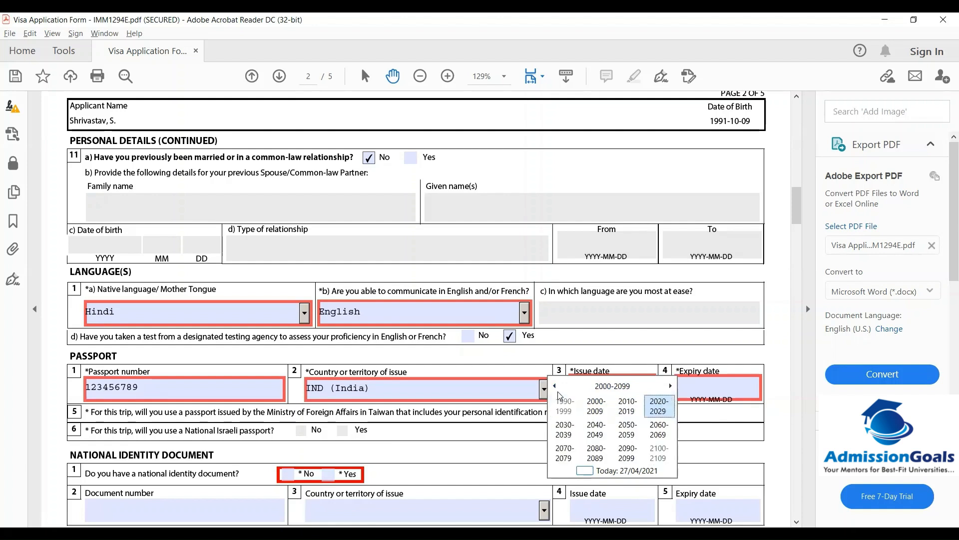
left_click(596, 405)
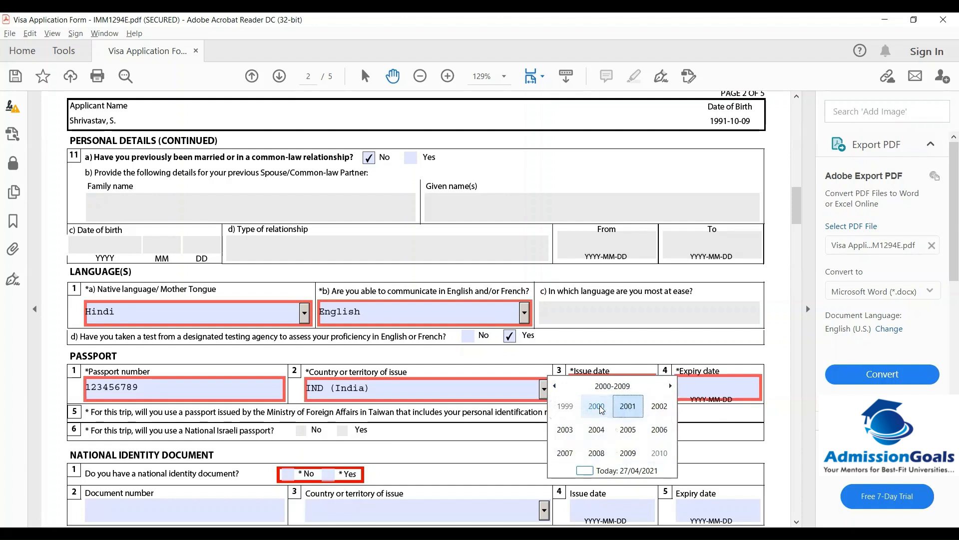
left_click(628, 453)
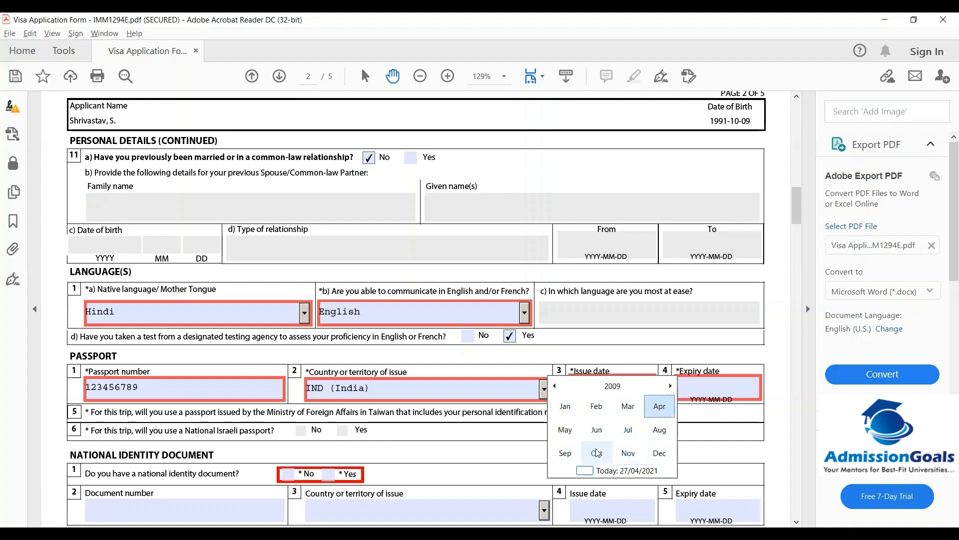
left_click(565, 453)
left_click(594, 431)
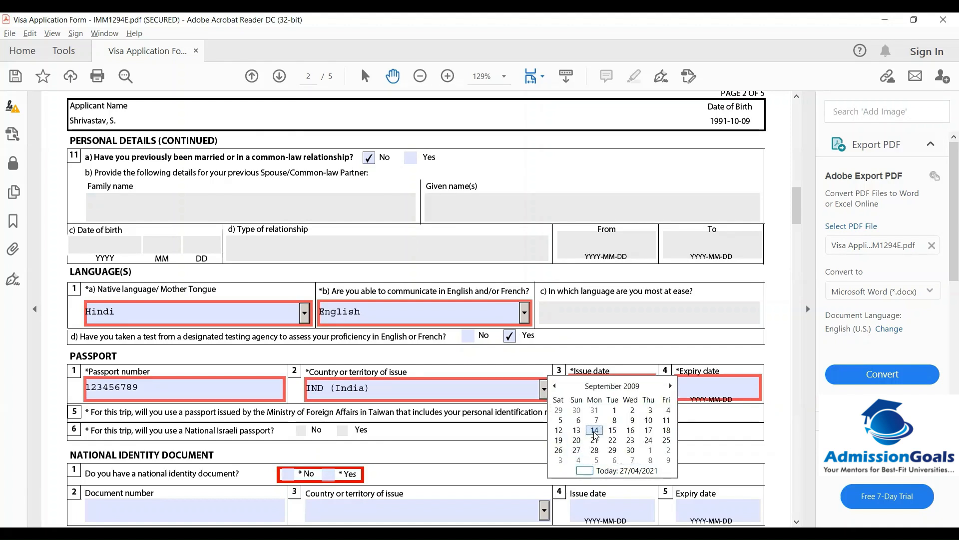
Set the passport expiry date to 31 May 2021 after clearing the validation warning
left_click(709, 395)
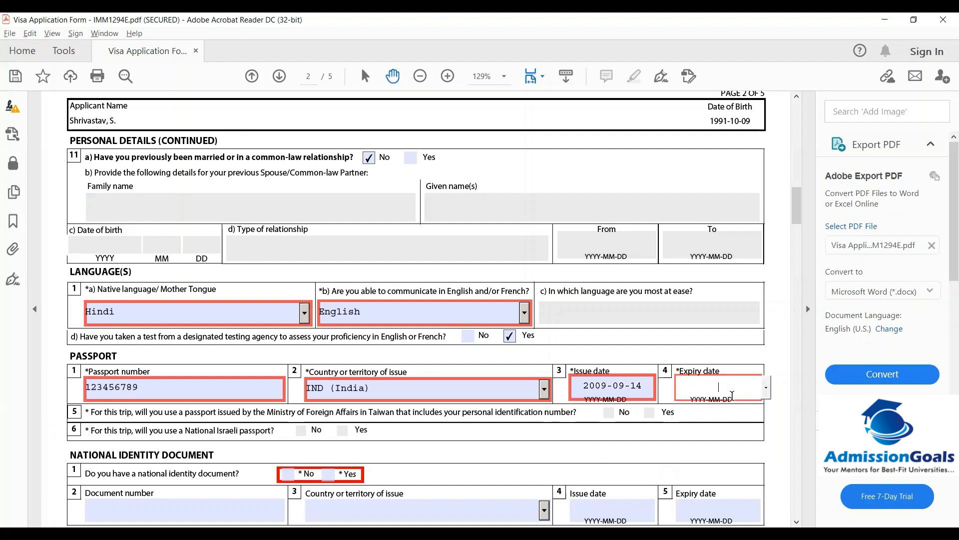
left_click(769, 395)
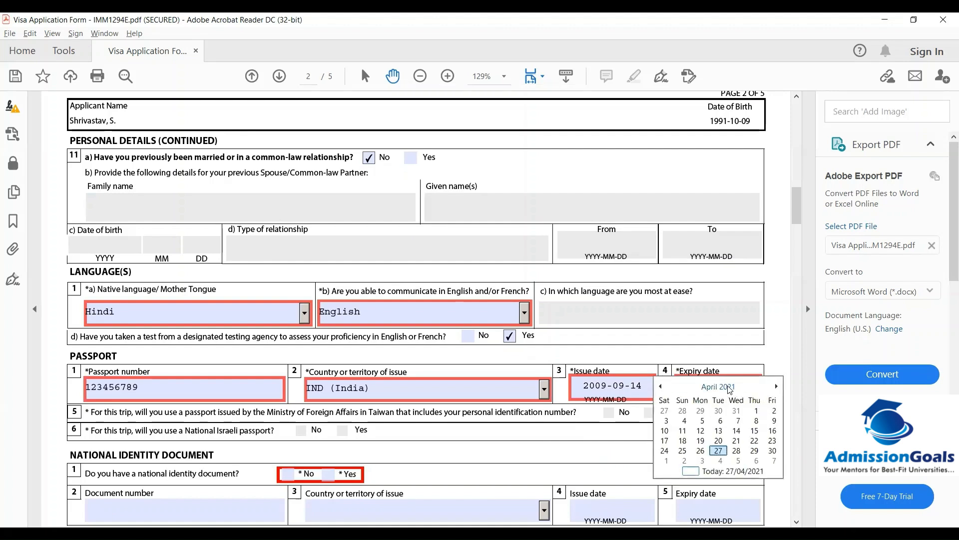
left_click(743, 443)
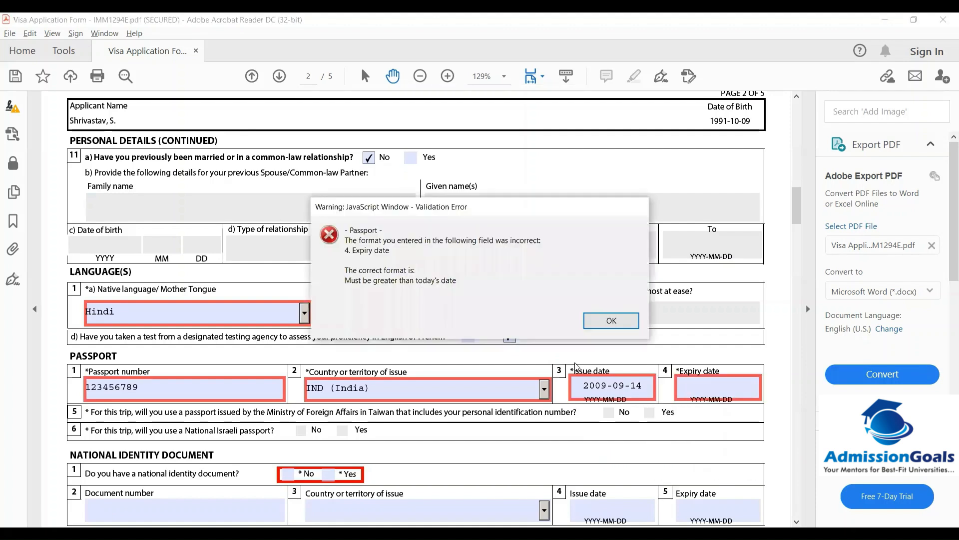
left_click(611, 322)
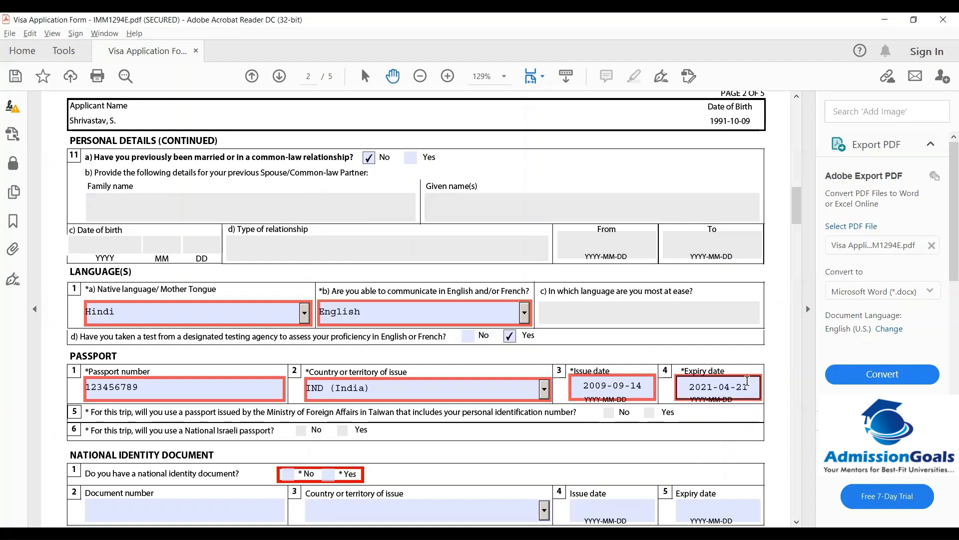
left_click(766, 389)
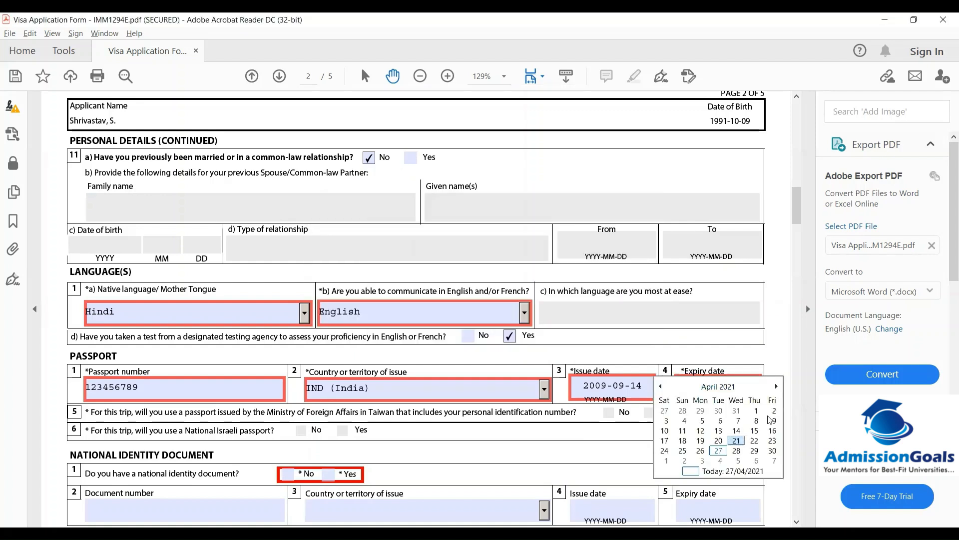
left_click(776, 386)
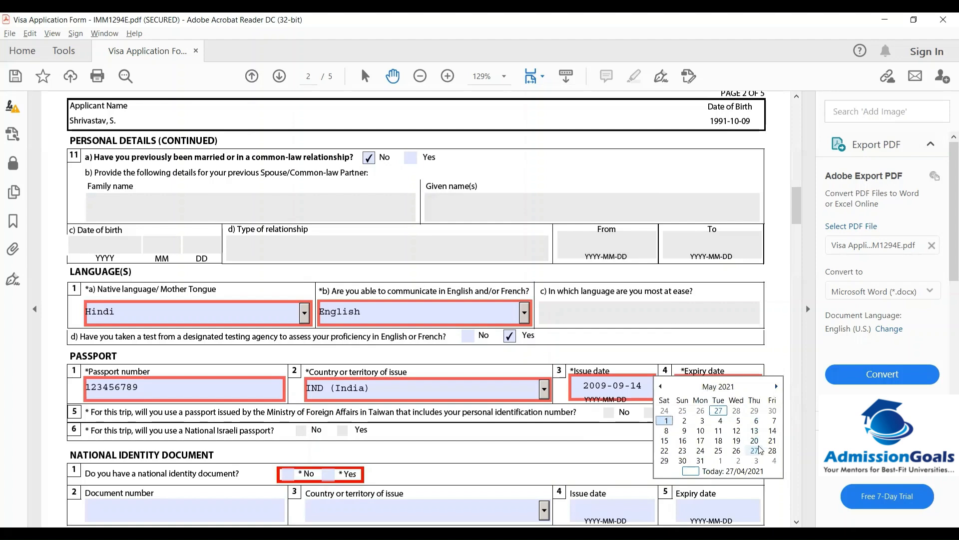
left_click(702, 461)
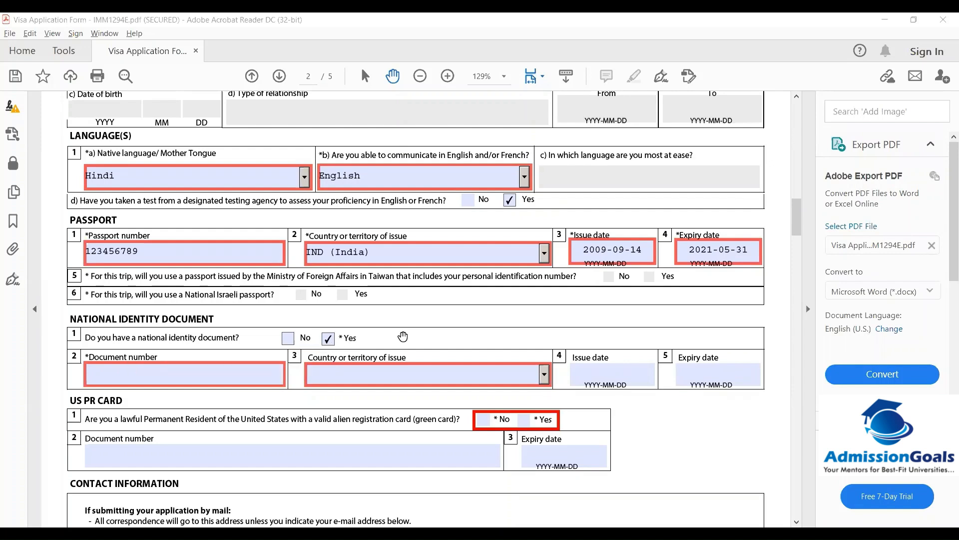
Enter the national ID document number and choose ARE (United Arab Emirates) as issuing country
left_click(204, 372)
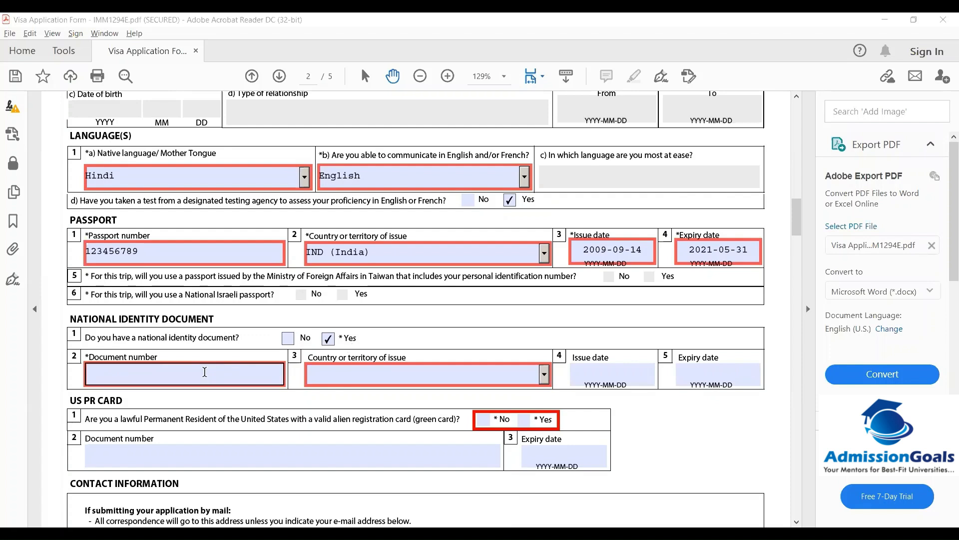
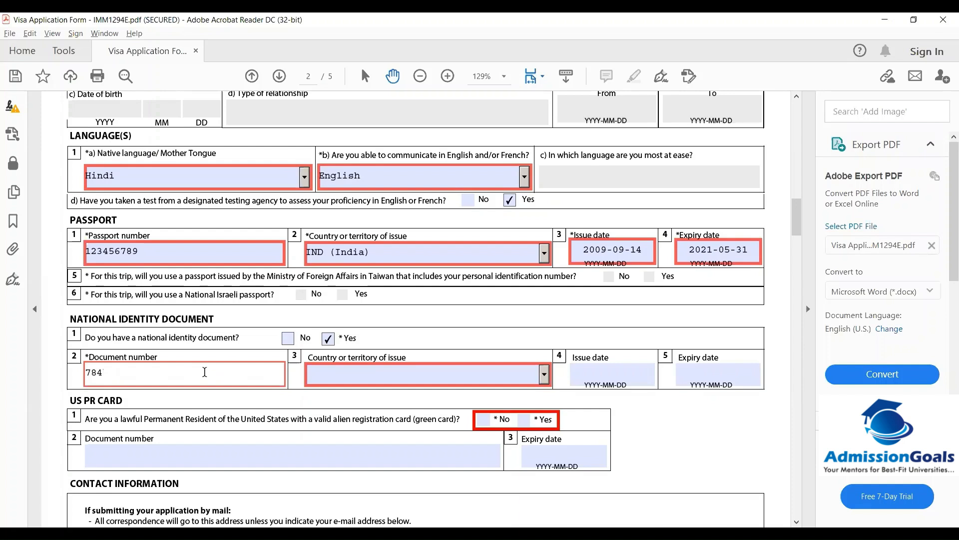
left_click(333, 372)
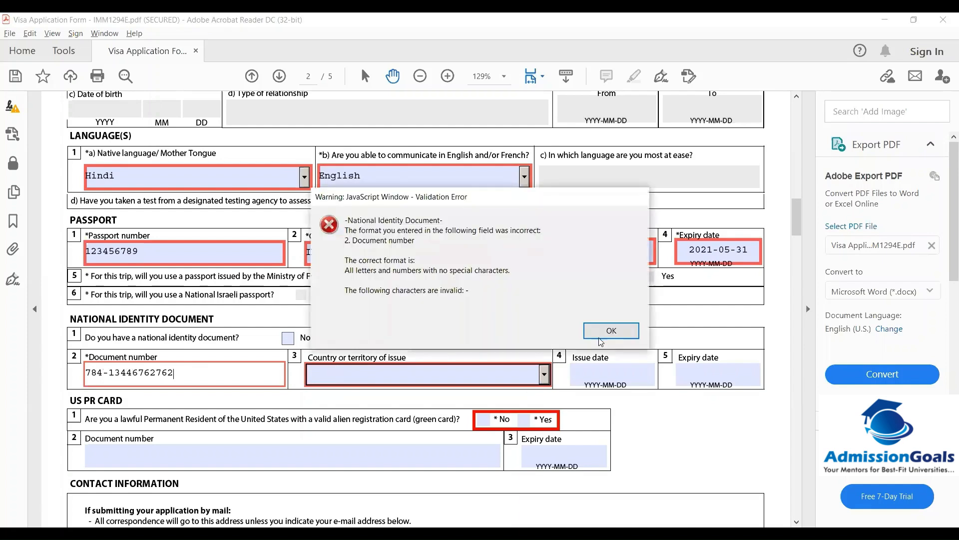
left_click(603, 337)
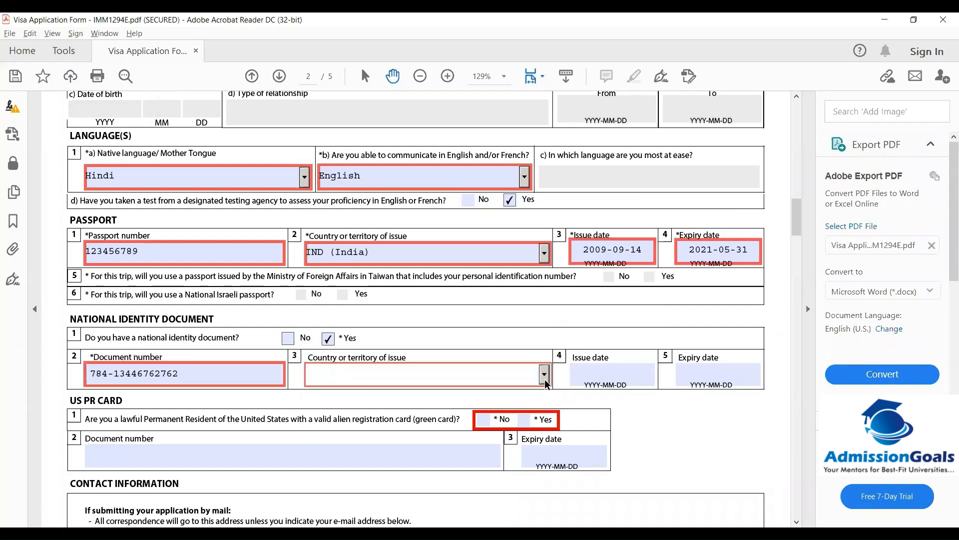
left_click(544, 376)
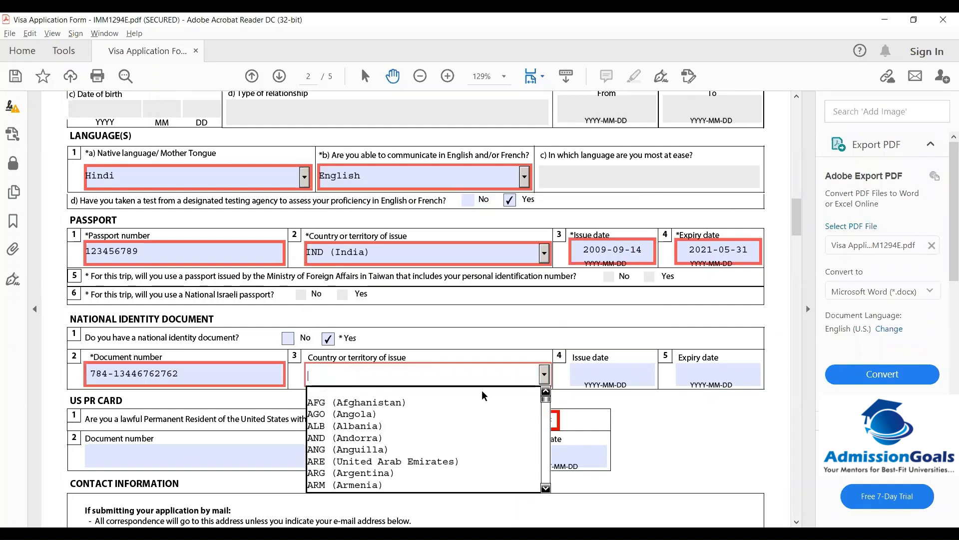
left_click(367, 458)
left_click(613, 370)
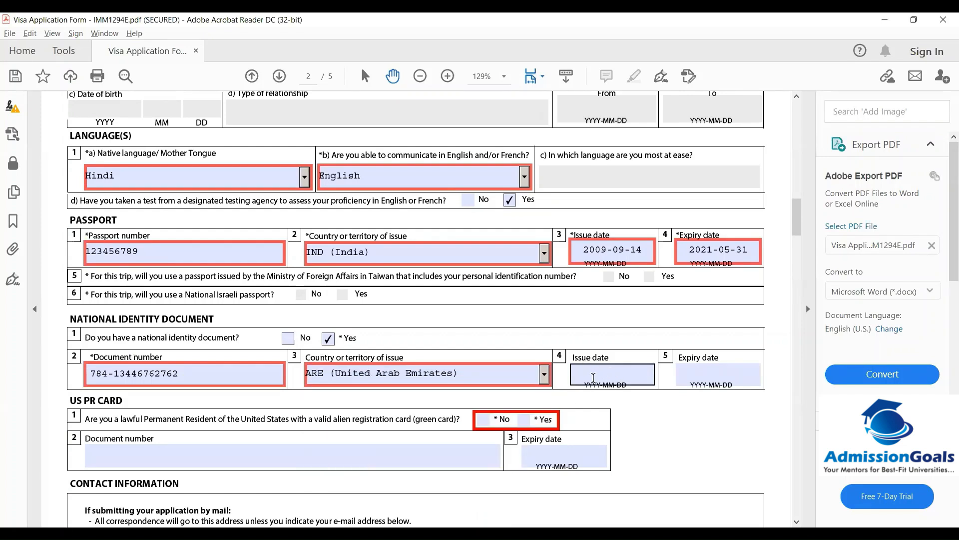
left_click(593, 378)
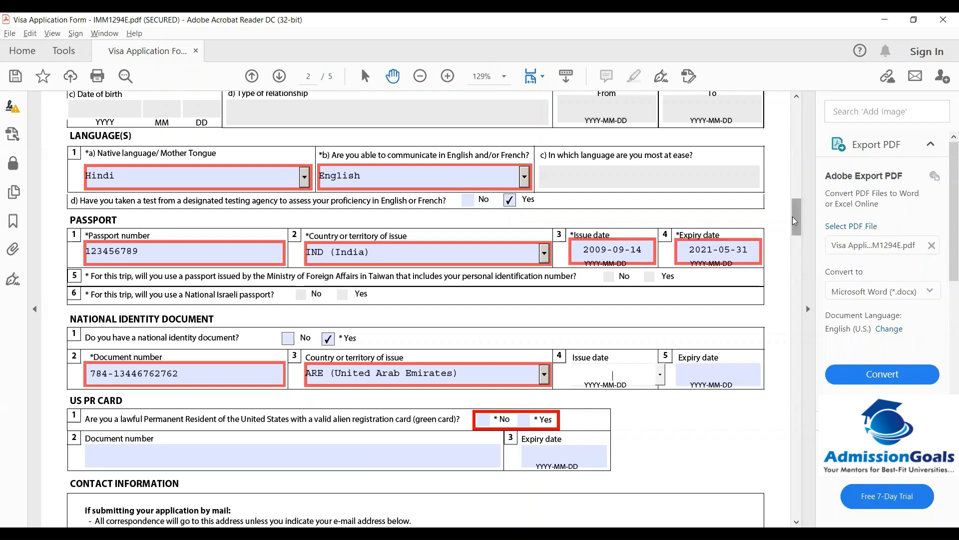
Enter 2020-12-01 as the national ID issue date
left_click_drag(793, 217, 791, 158)
left_click(655, 145)
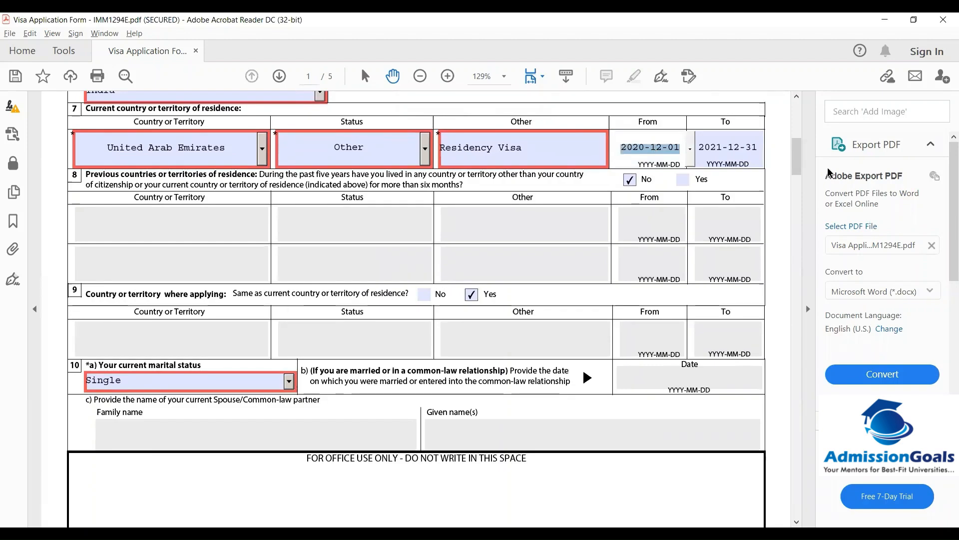
left_click_drag(795, 151, 789, 212)
left_click(596, 333)
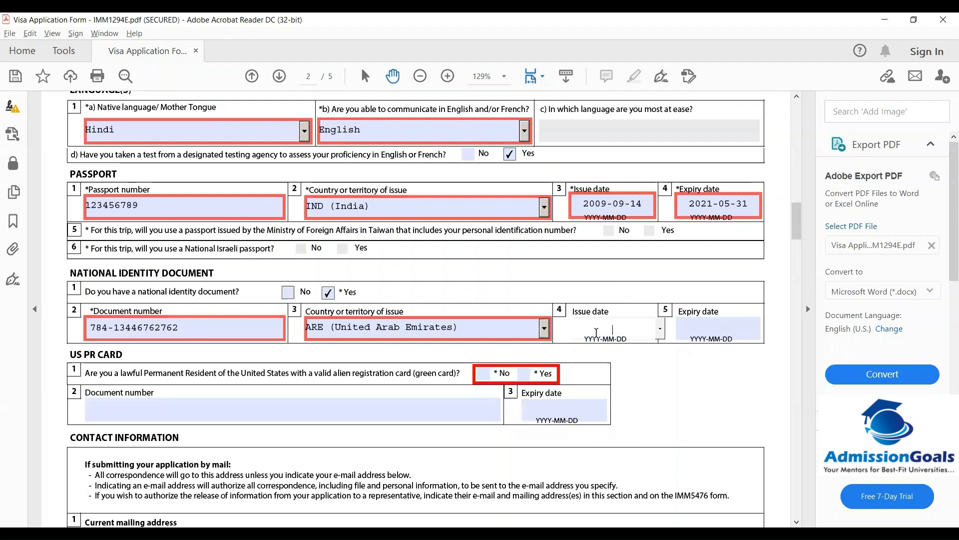
type("2020-12-01")
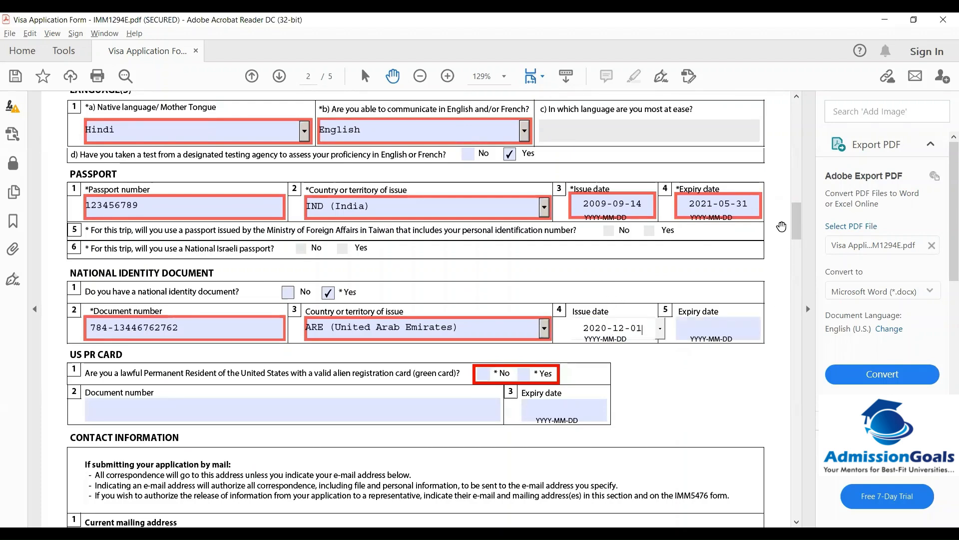
Enter 2021-12-31 as the ID expiry date and answer No to holding a US green card
left_click_drag(798, 221, 793, 157)
left_click(744, 213)
key("ctrl+c")
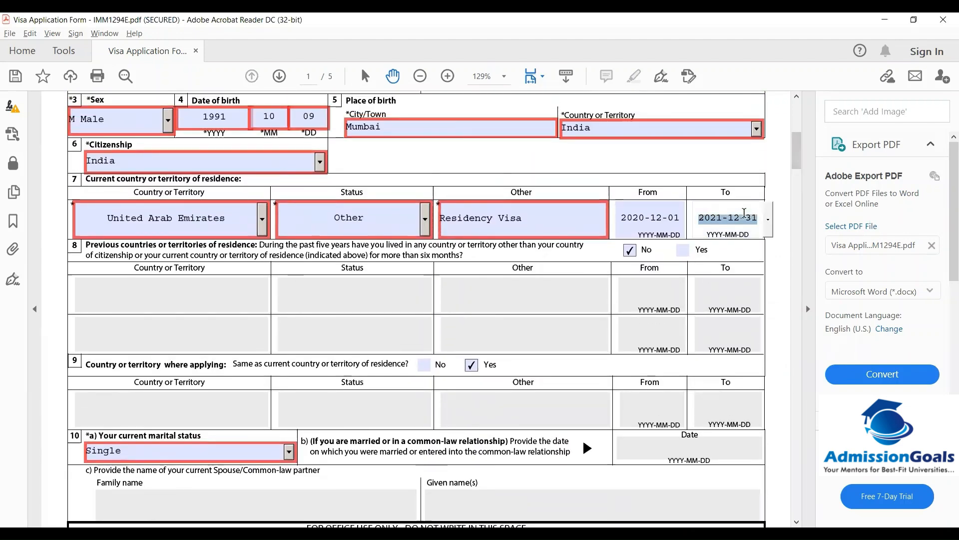
left_click_drag(795, 147, 800, 226)
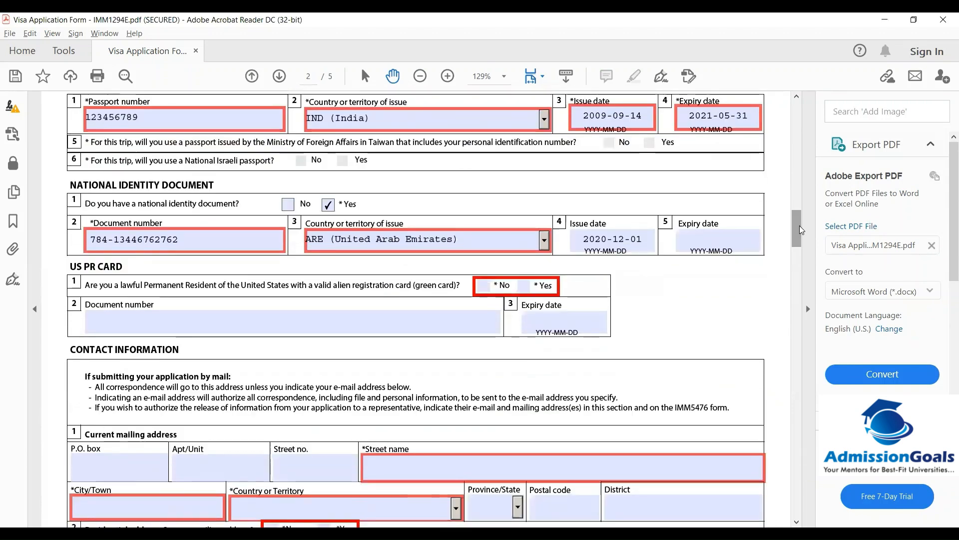
left_click(735, 239)
key("ctrl+v")
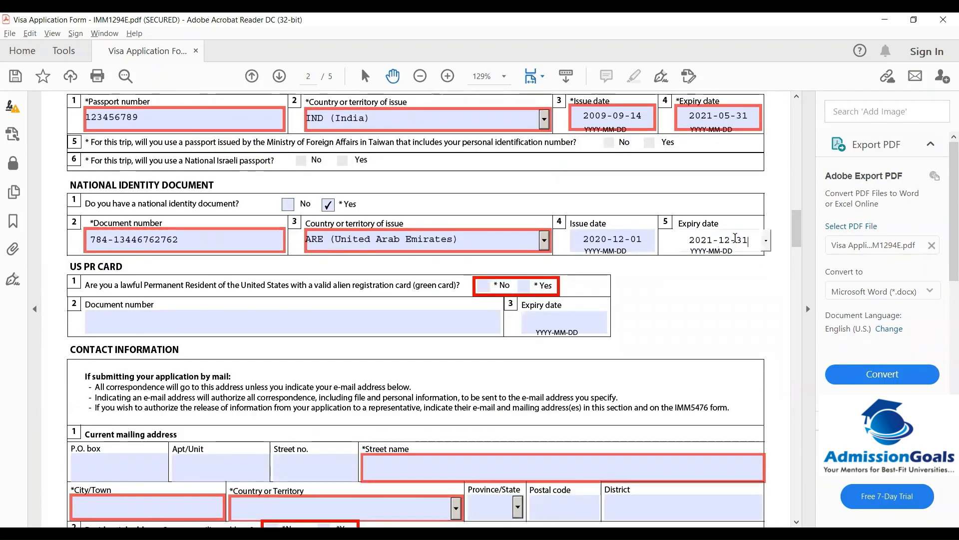
left_click(248, 321)
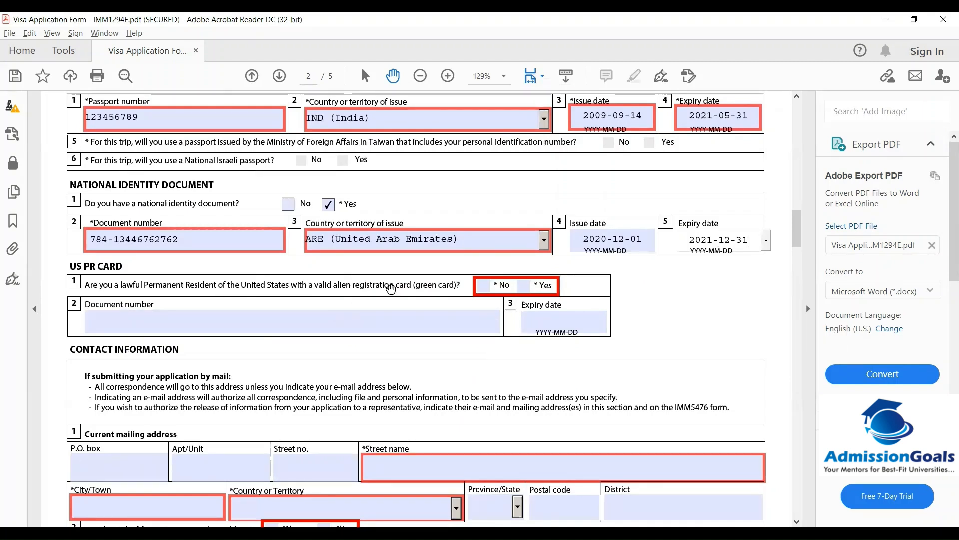
left_click(483, 286)
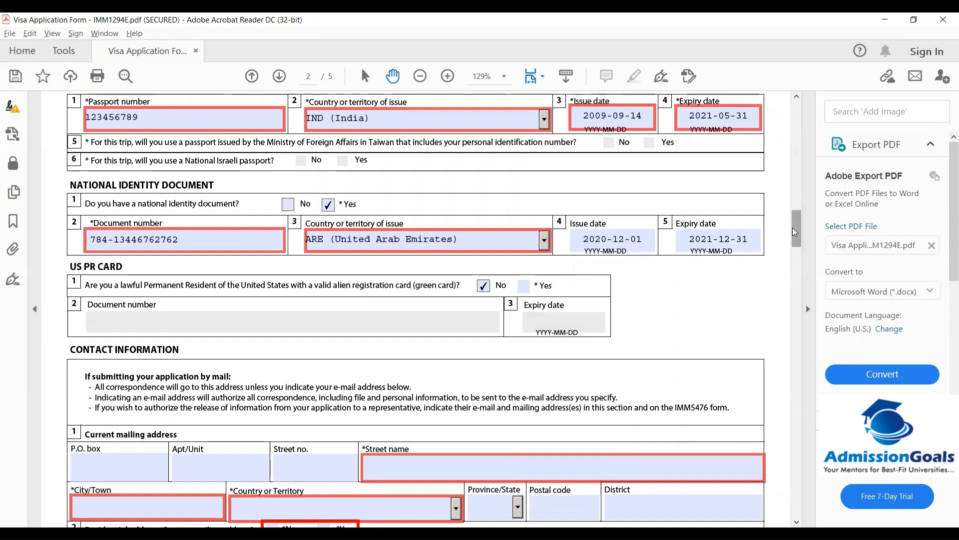
left_click_drag(792, 229, 795, 252)
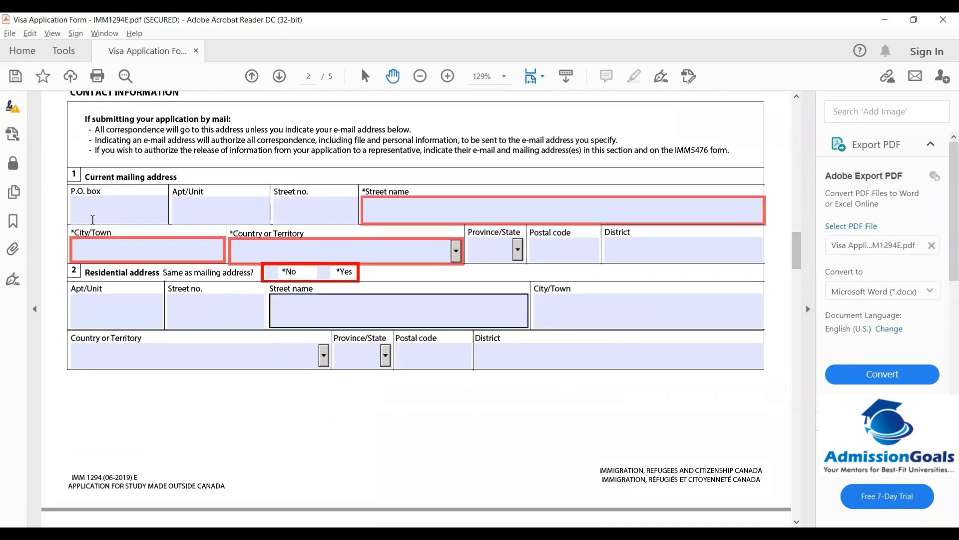
Enter the mailing P.O. box, street fields and city, correcting a typo in the city name
left_click(125, 217)
type("12333")
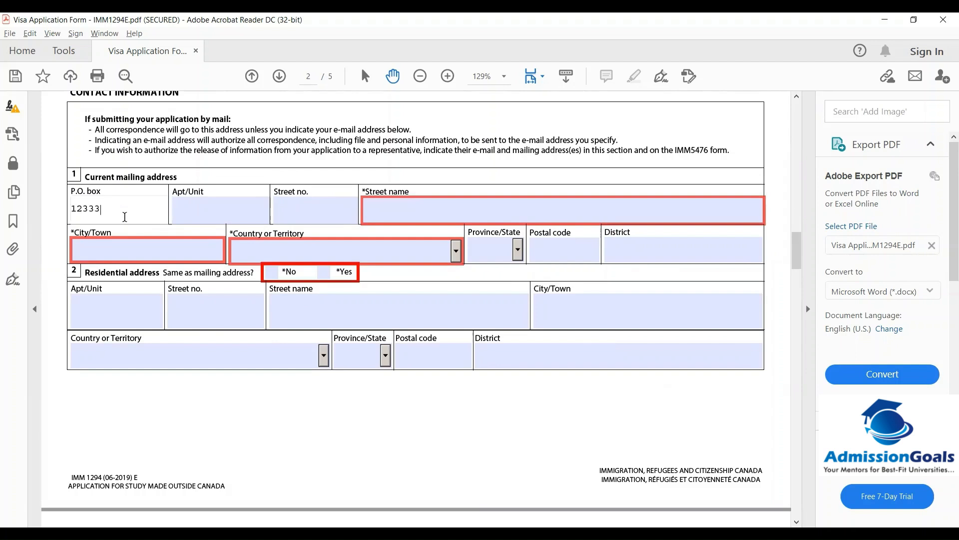
key("Tab")
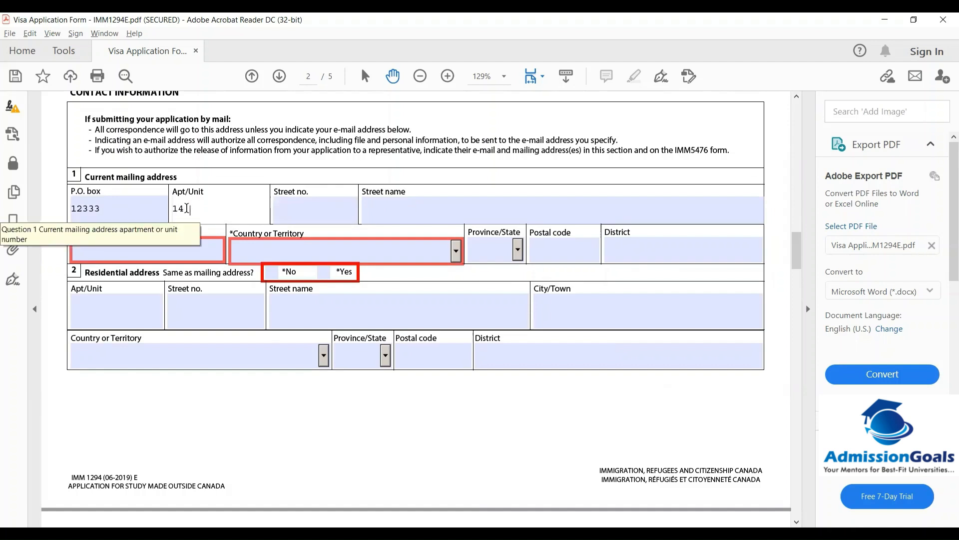
left_click(300, 209)
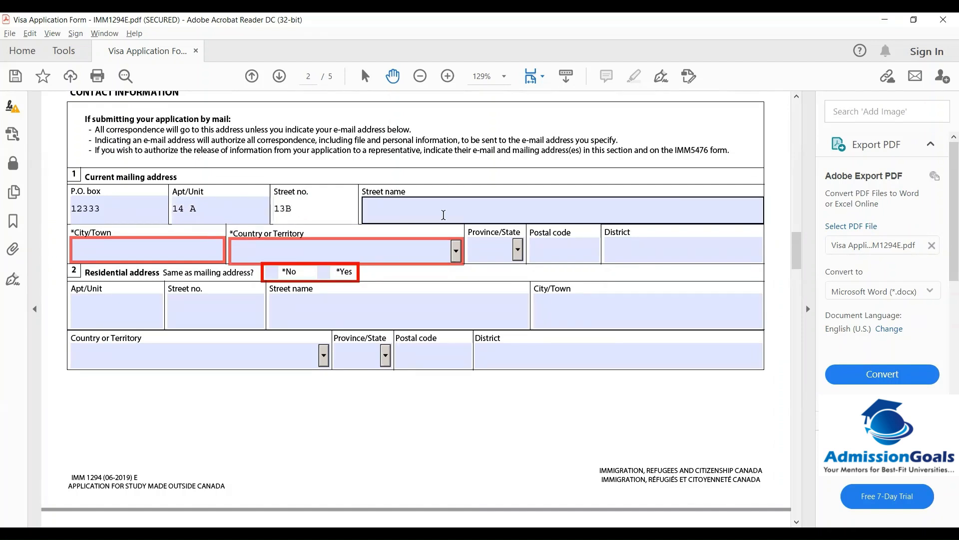
left_click(389, 209)
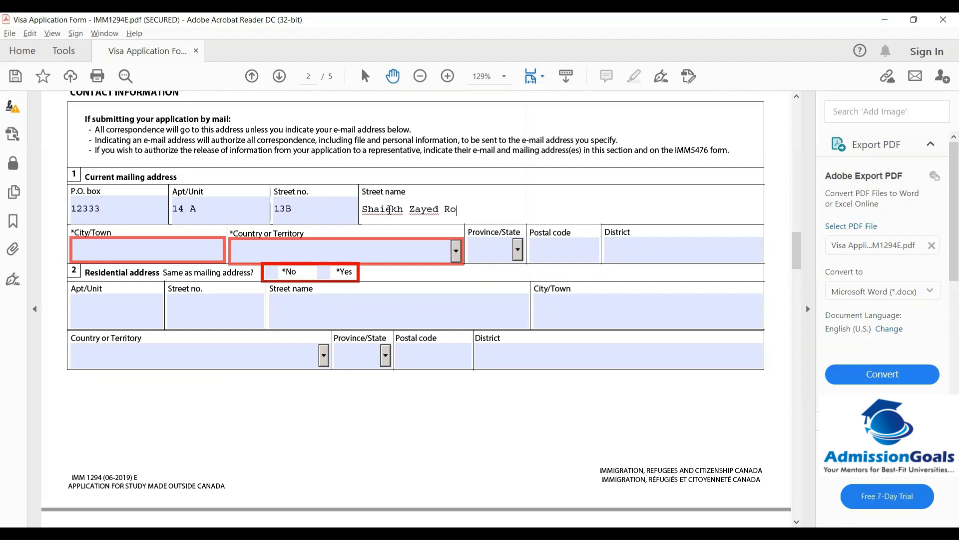
key("Tab")
type("DUbai")
key("BackSpace")
key("BackSpace")
type("ai")
Set the mailing address country or territory to United Arab Emirates
left_click(457, 248)
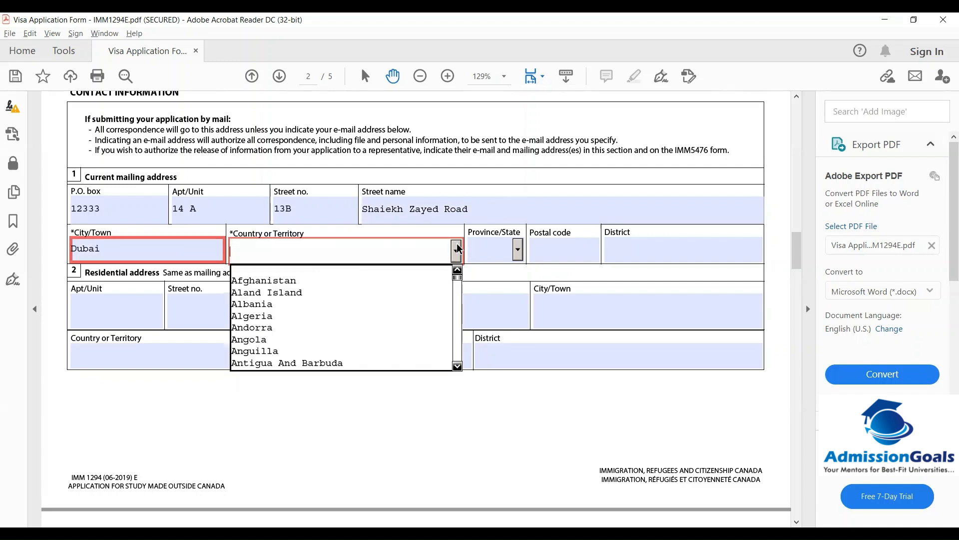
type("utlying Islands")
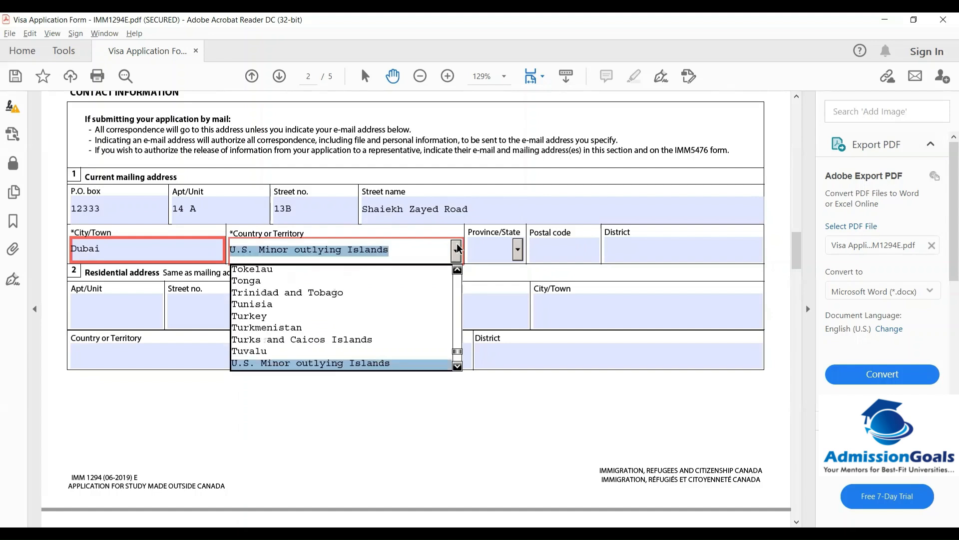
key("Down")
key("Down")
key("Down")
key("Down")
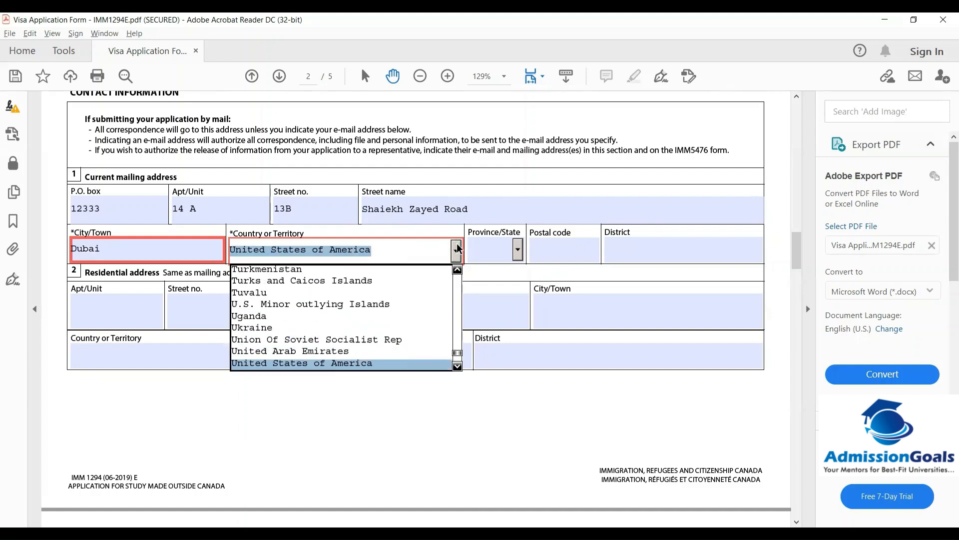
left_click(457, 248)
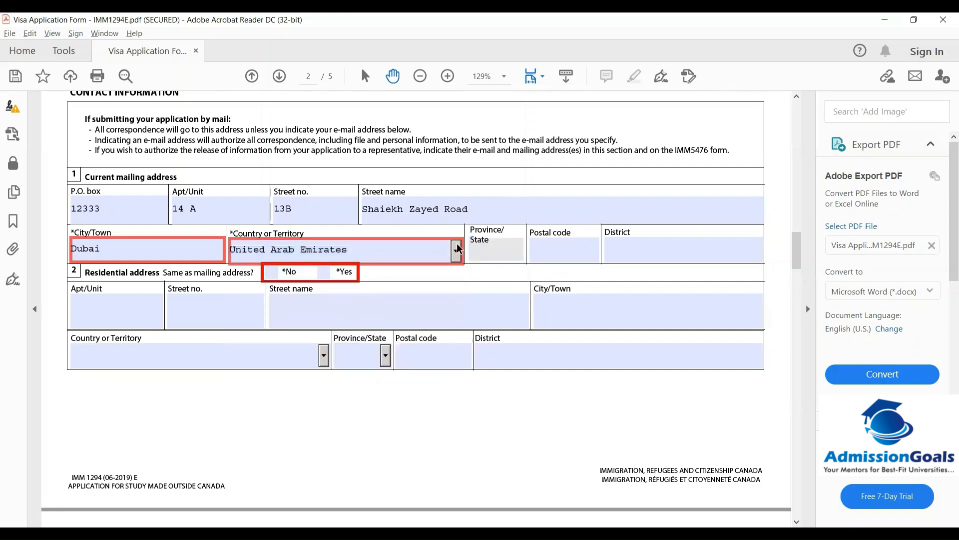
Dismiss the P.O. box warnings and mark the residential address as same as mailing (Yes)
left_click(544, 253)
left_click(270, 275)
left_click(324, 273)
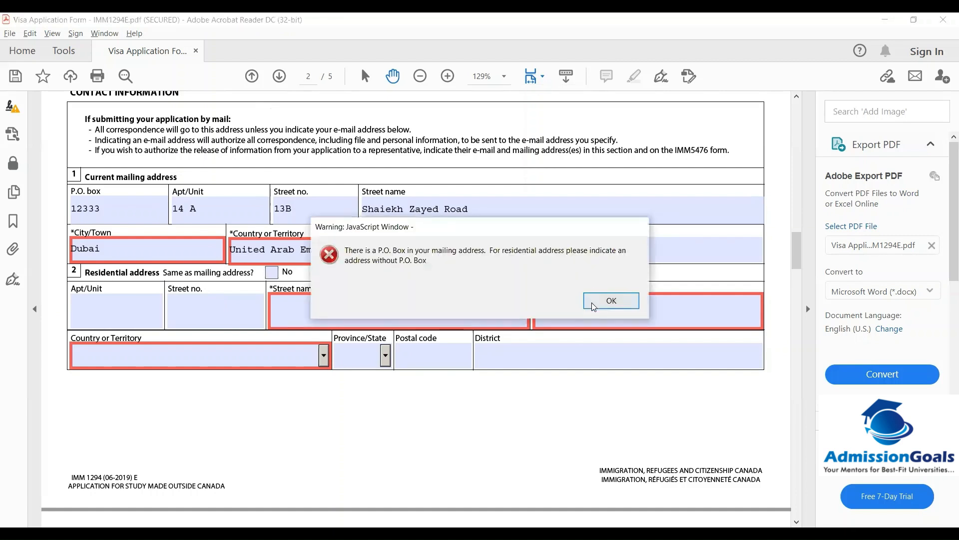
left_click(612, 300)
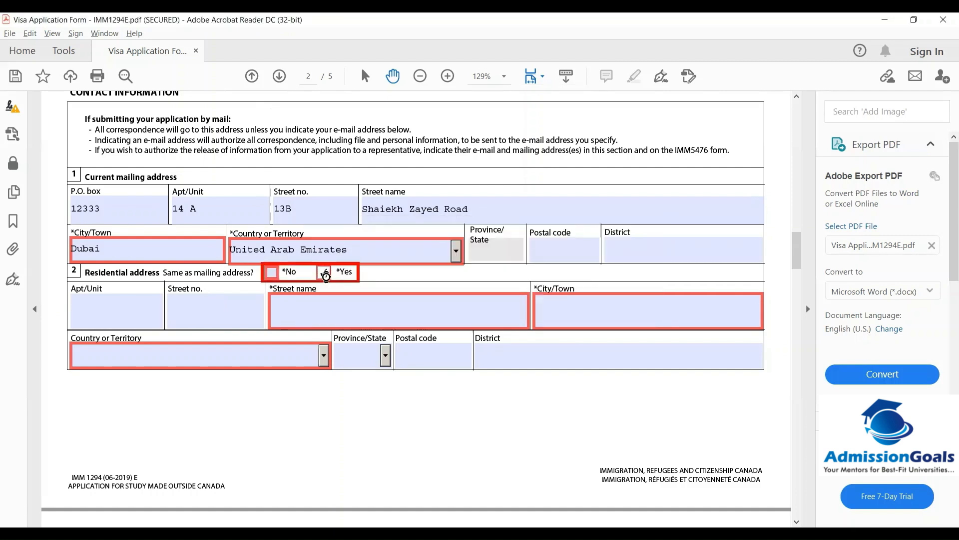
left_click(612, 301)
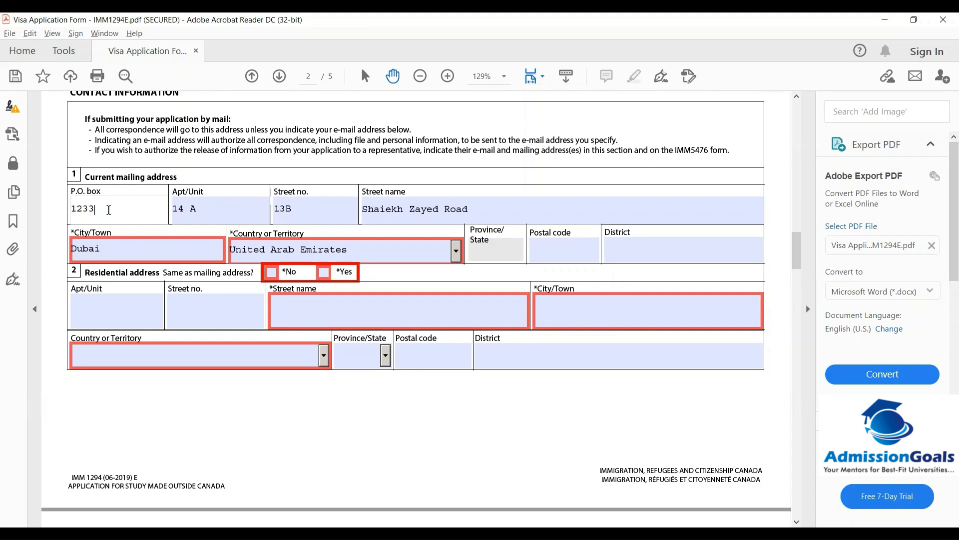
left_click(324, 272)
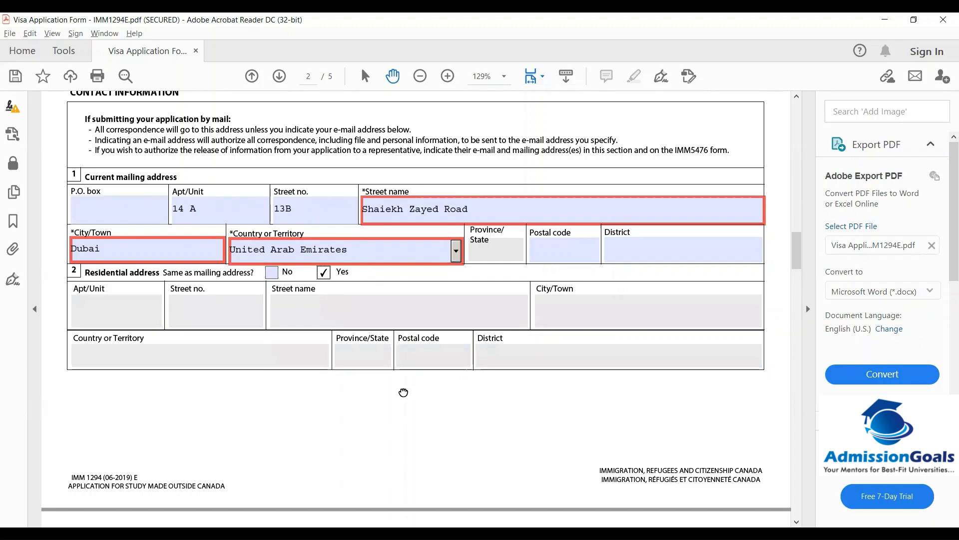
Set the main telephone to Other, type Residence, country code 971, and enter the number
scroll(404, 393, "down", 1)
scroll(404, 392, "down", 8)
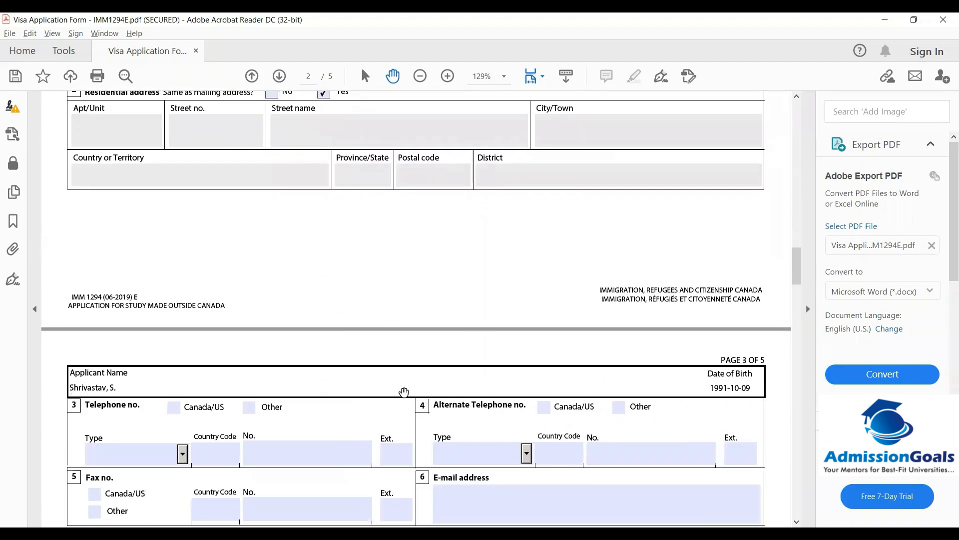
scroll(404, 391, "down", 2)
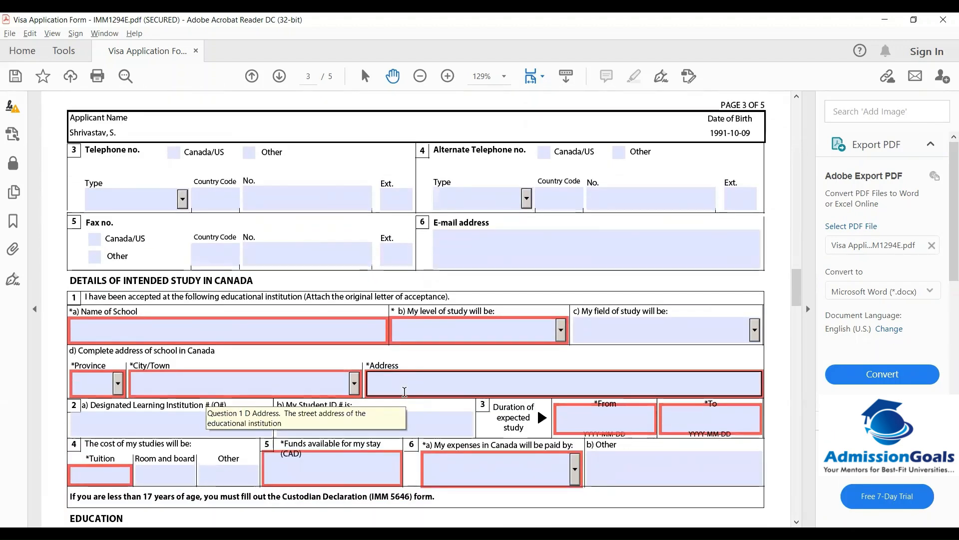
scroll(172, 154, "down", 1)
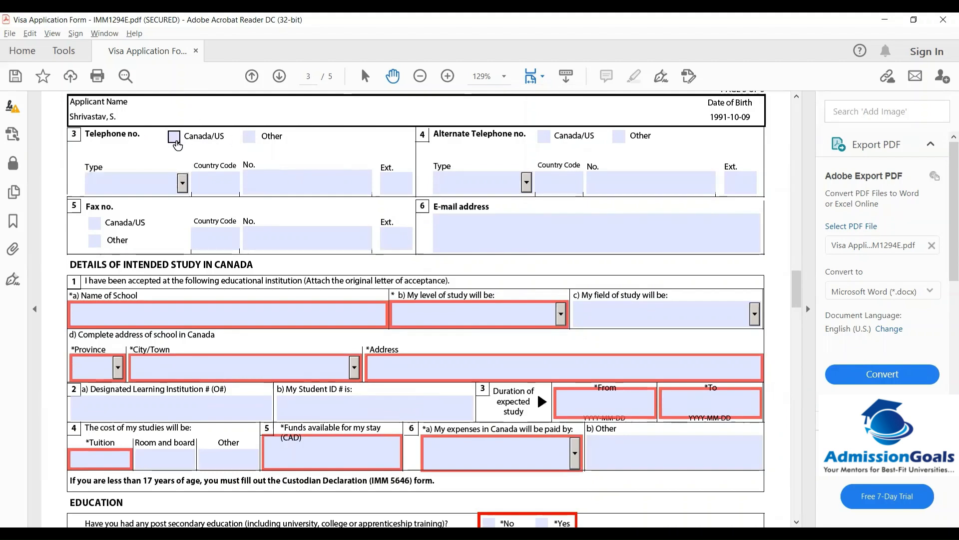
left_click(250, 140)
left_click(183, 184)
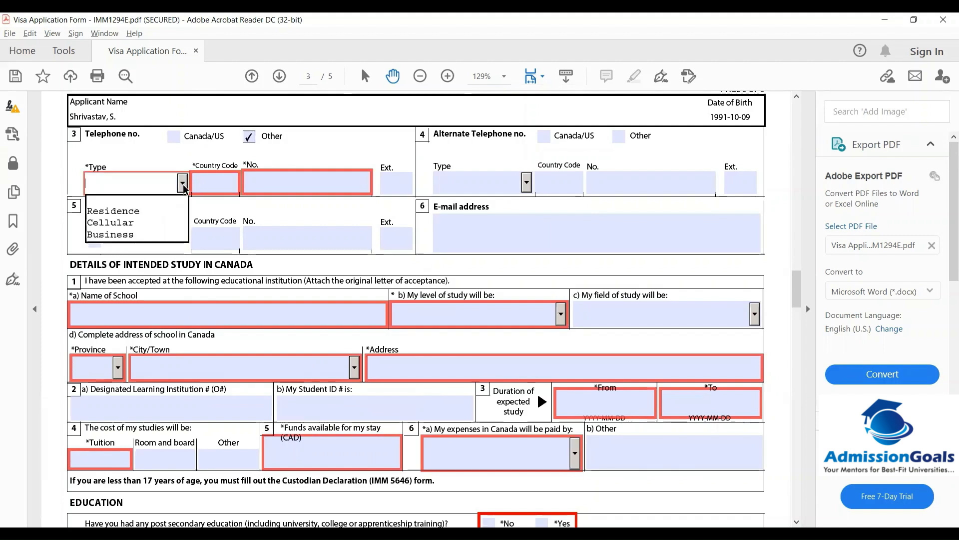
left_click(119, 212)
left_click(214, 179)
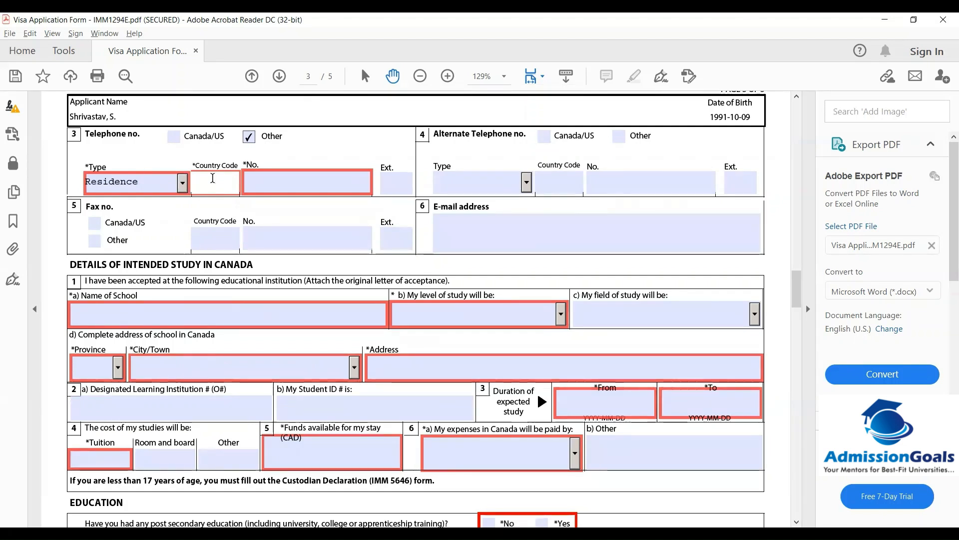
type("971")
left_click(265, 185)
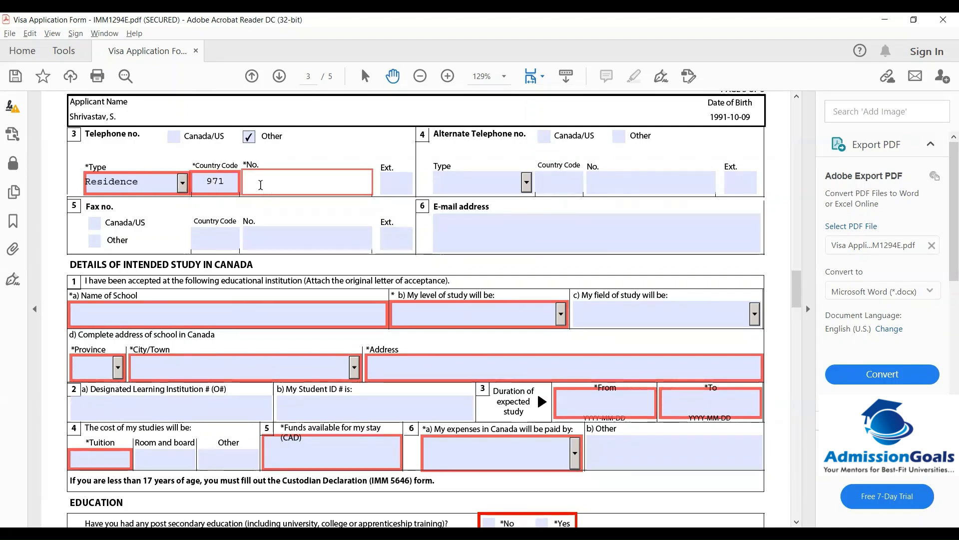
type("12345")
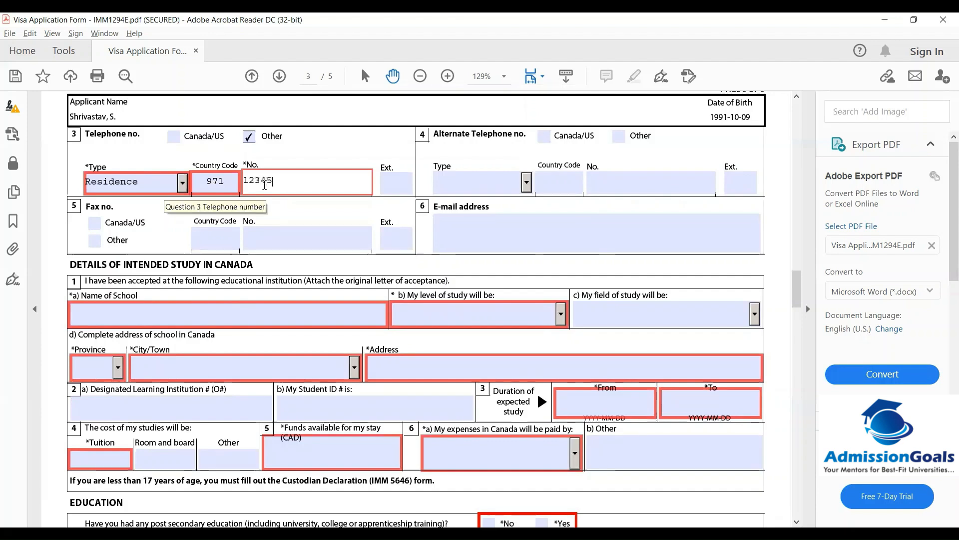
type("6789")
Set the alternate telephone to Other, type Residence, with country code 971 and a number
left_click(472, 182)
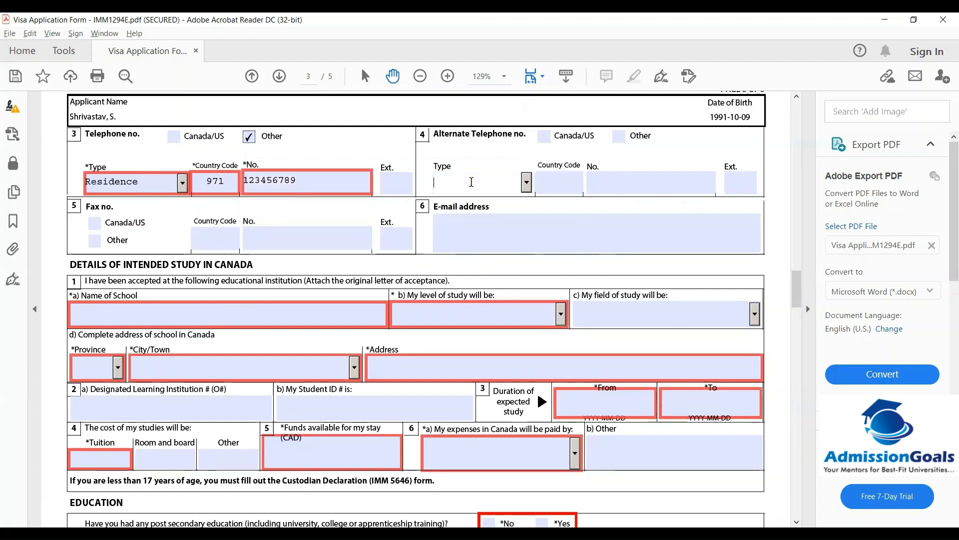
left_click(618, 136)
left_click(546, 176)
left_click(518, 183)
left_click(527, 183)
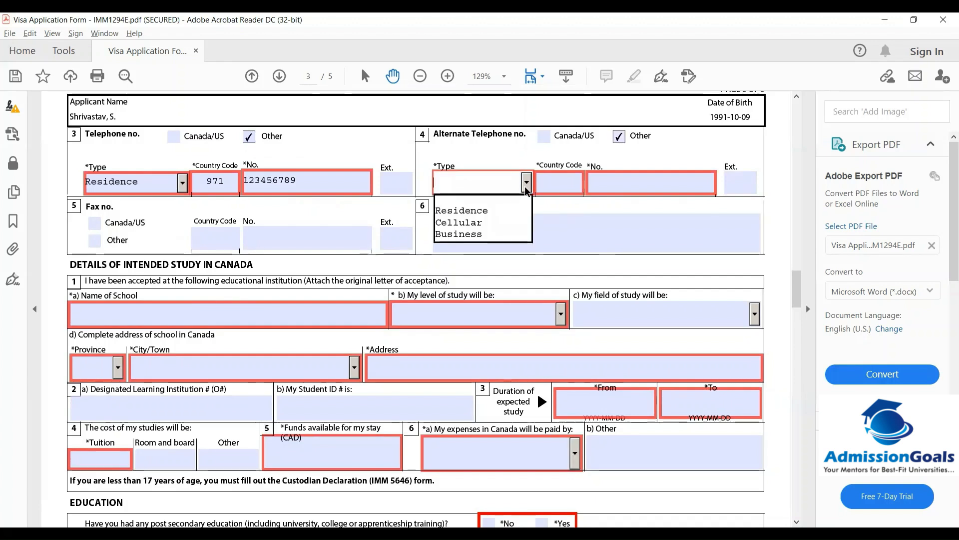
left_click(463, 212)
left_click(542, 190)
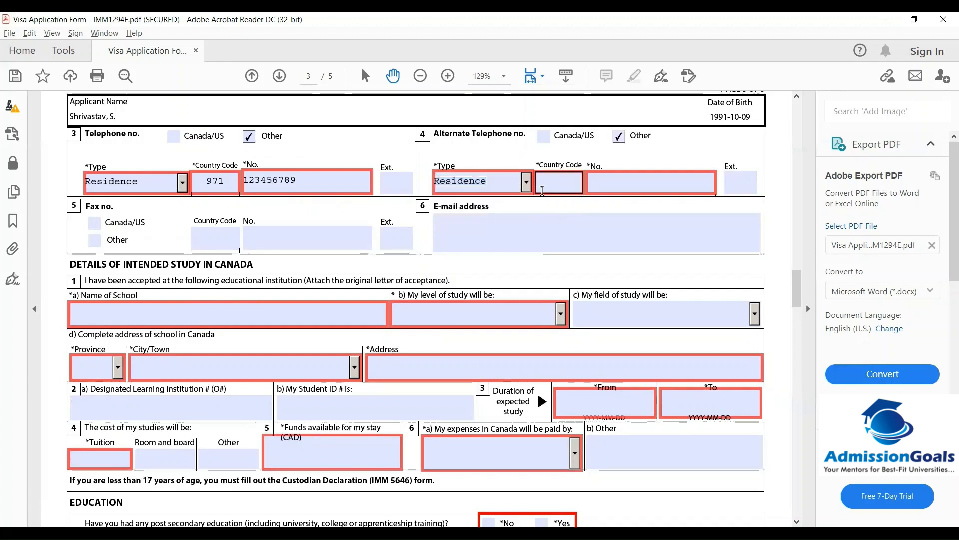
type("971")
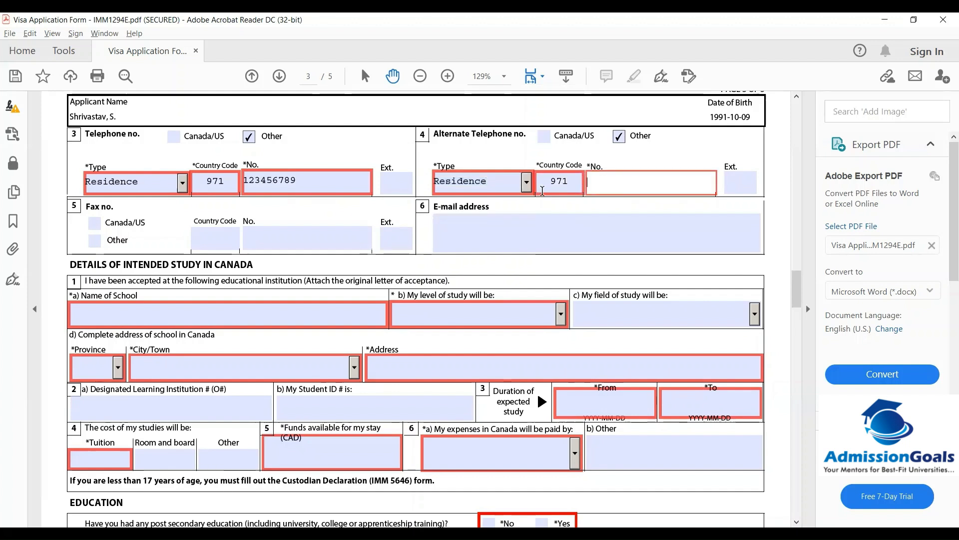
type("987")
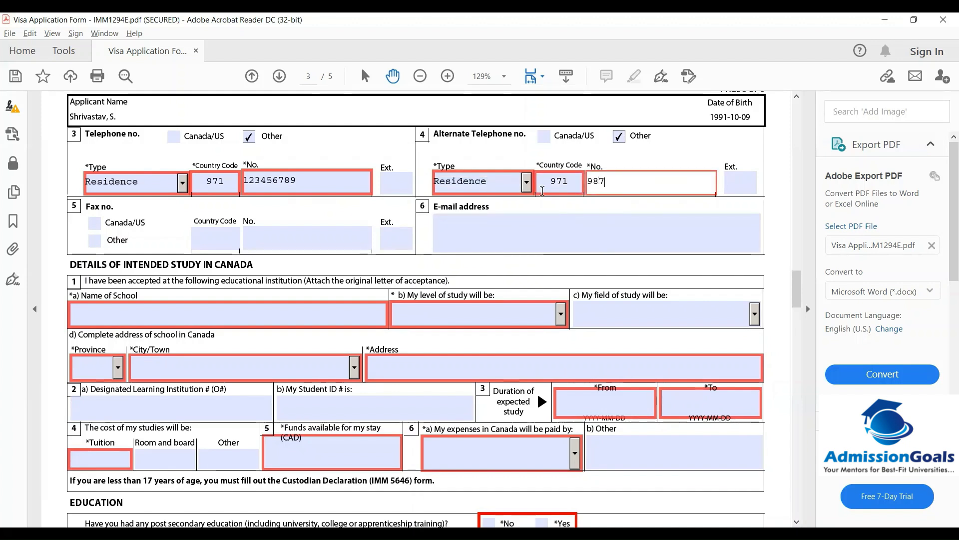
type("654321")
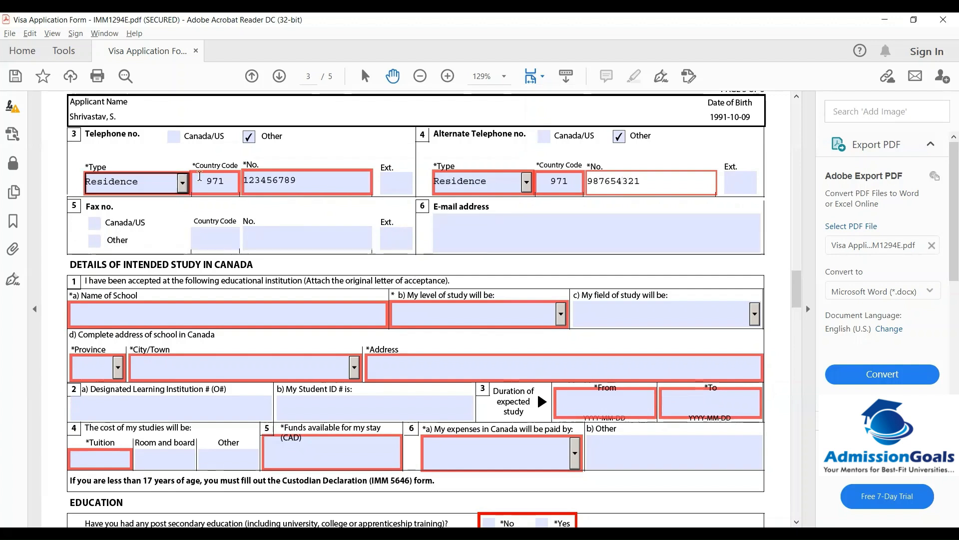
left_click(506, 220)
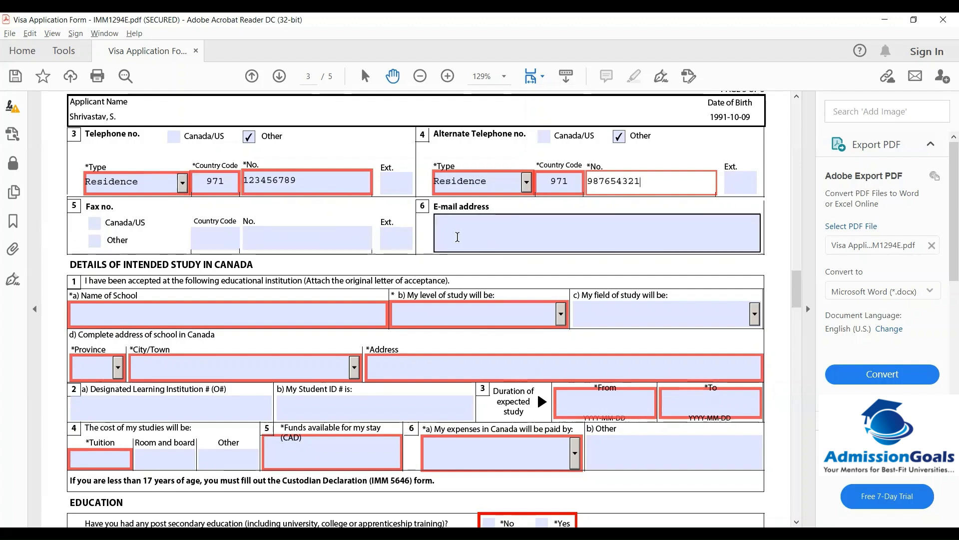
Enter the applicant's e-mail address and scroll down to Details of Intended Study
left_click(457, 237)
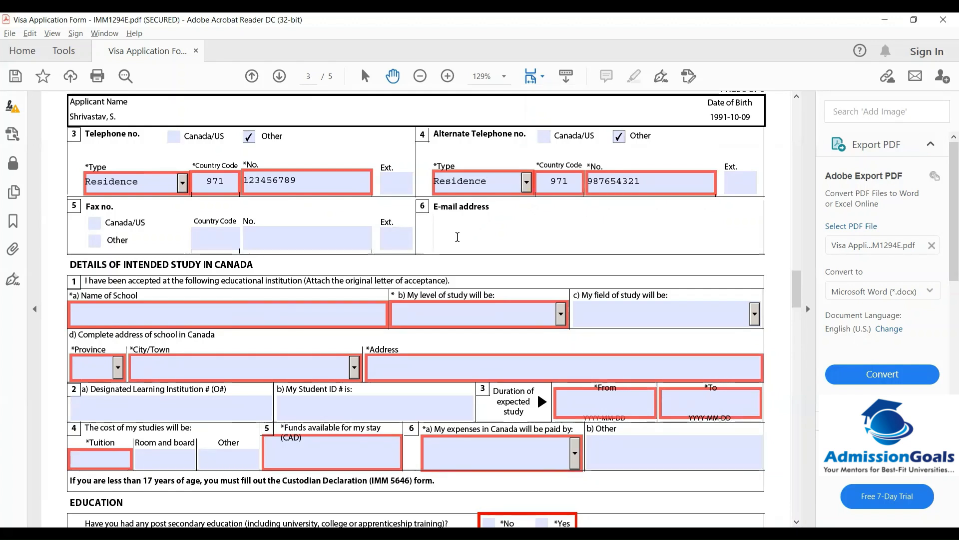
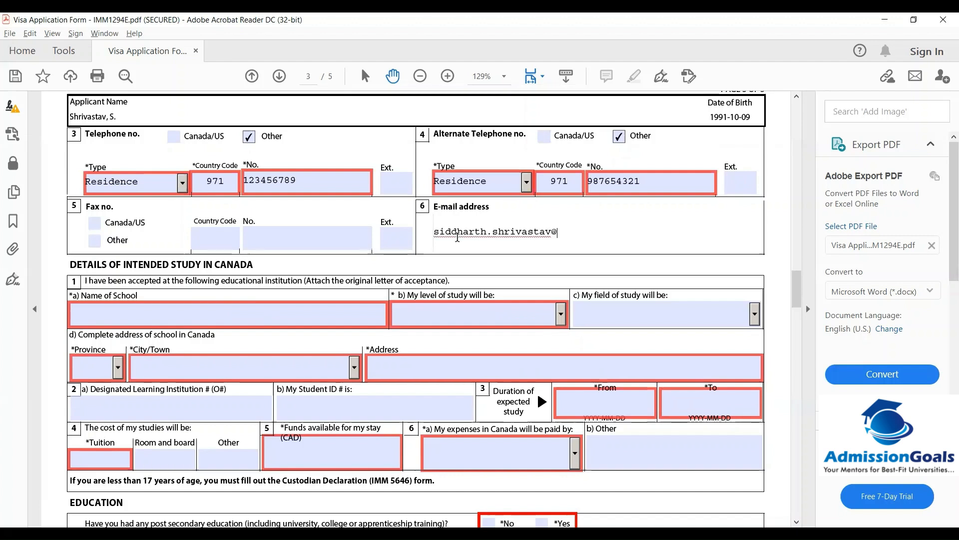
left_click(247, 324)
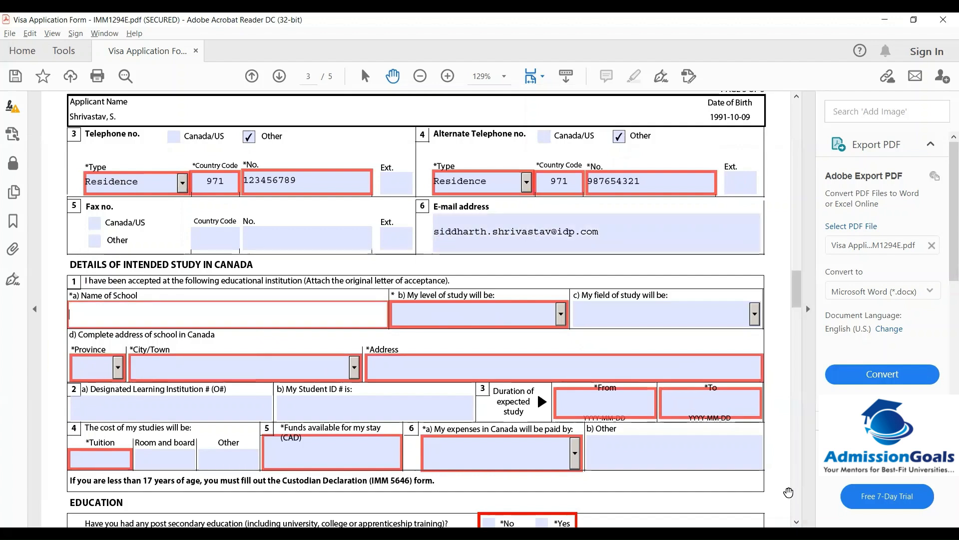
scroll(668, 372, "down", 1)
scroll(105, 248, "down", 2)
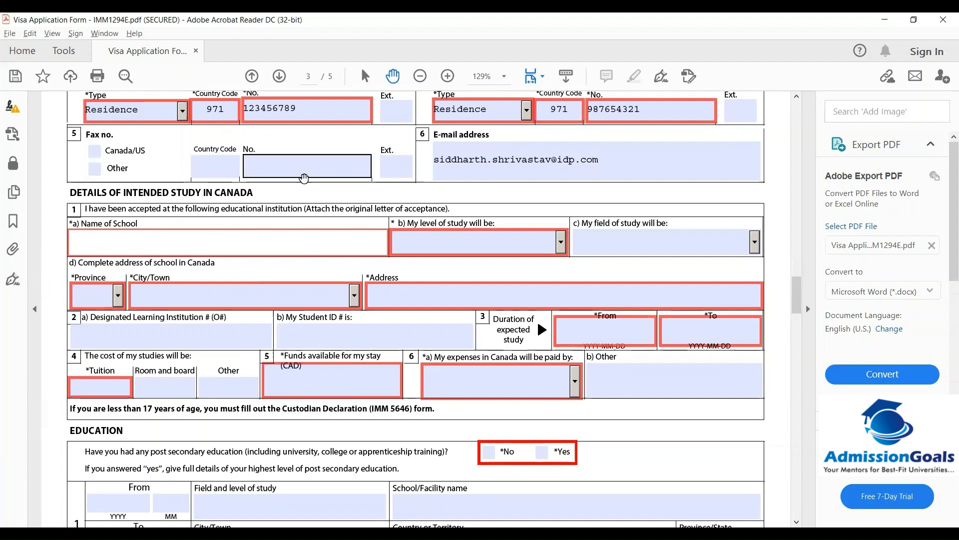
Enter Carleton University as the school with level University - Bachelor's Deg
left_click(99, 245)
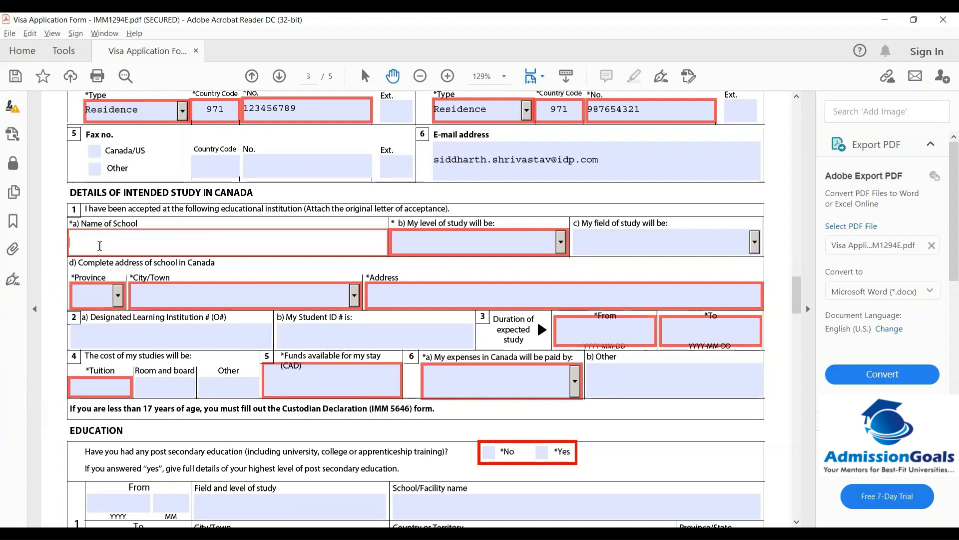
type("Ca")
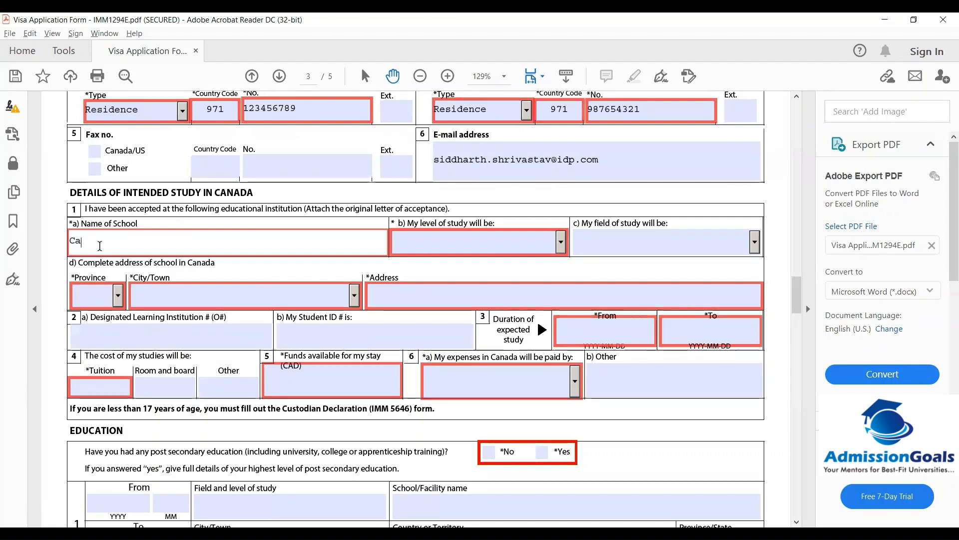
type("rleton ")
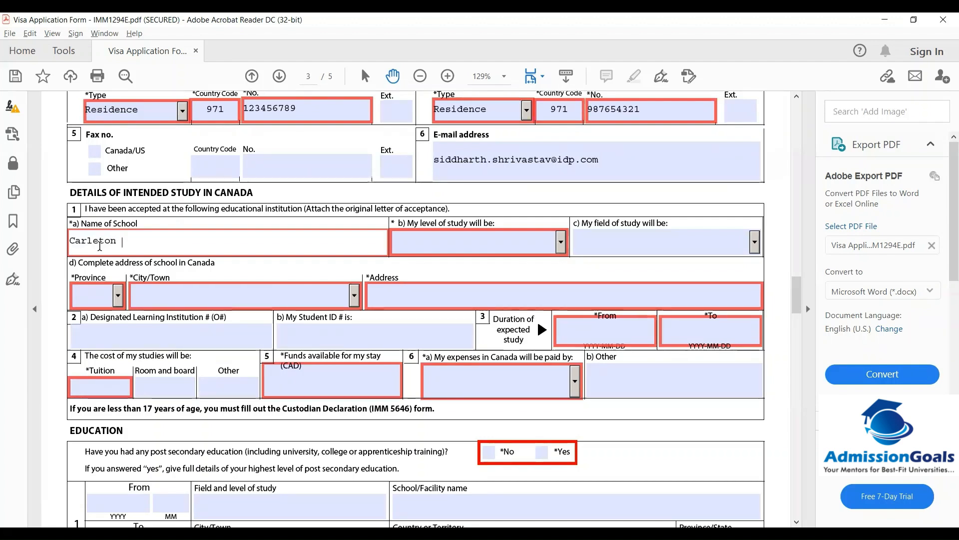
type("University")
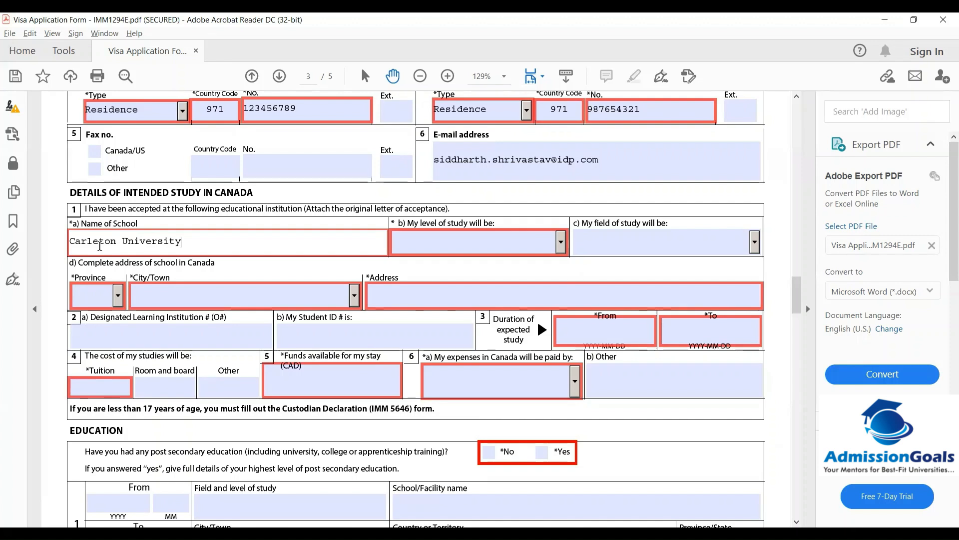
key("Tab")
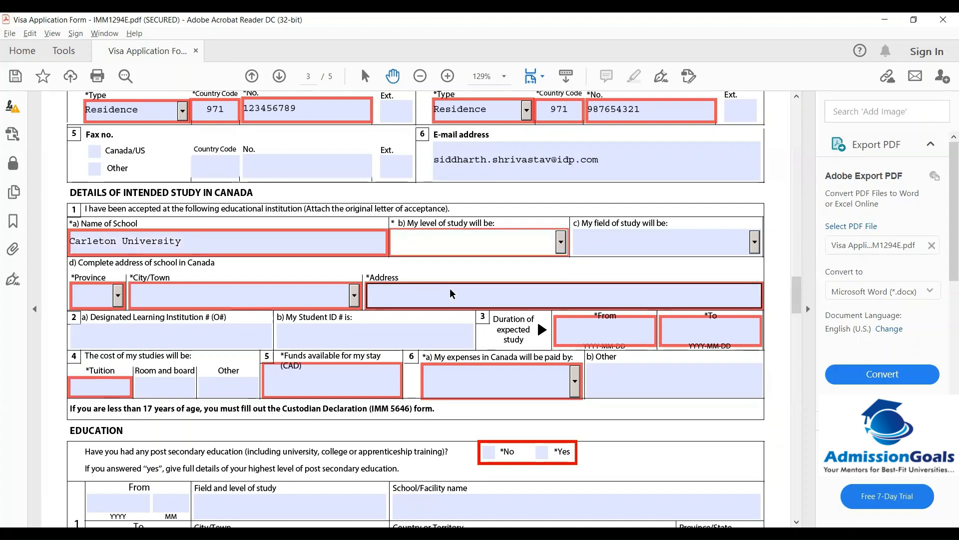
left_click(544, 237)
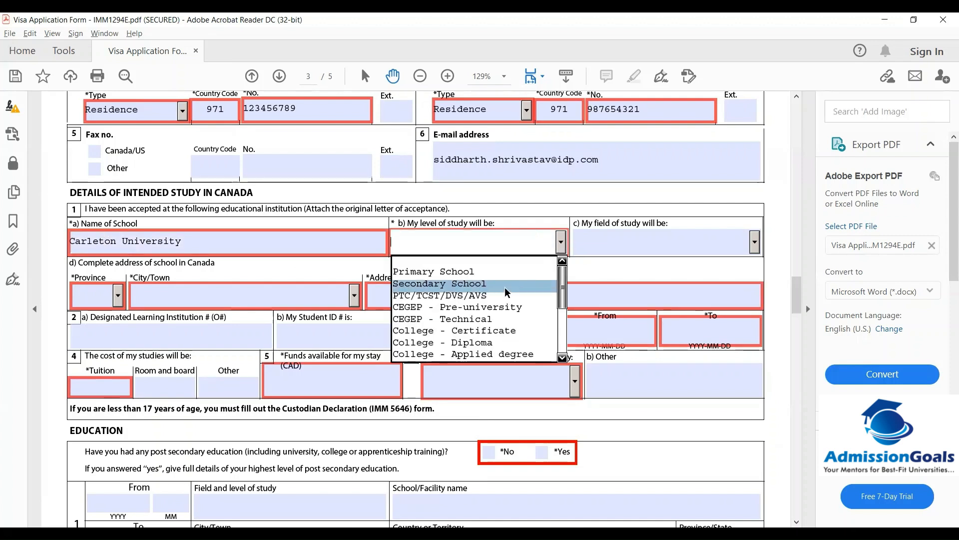
left_click_drag(562, 288, 567, 321)
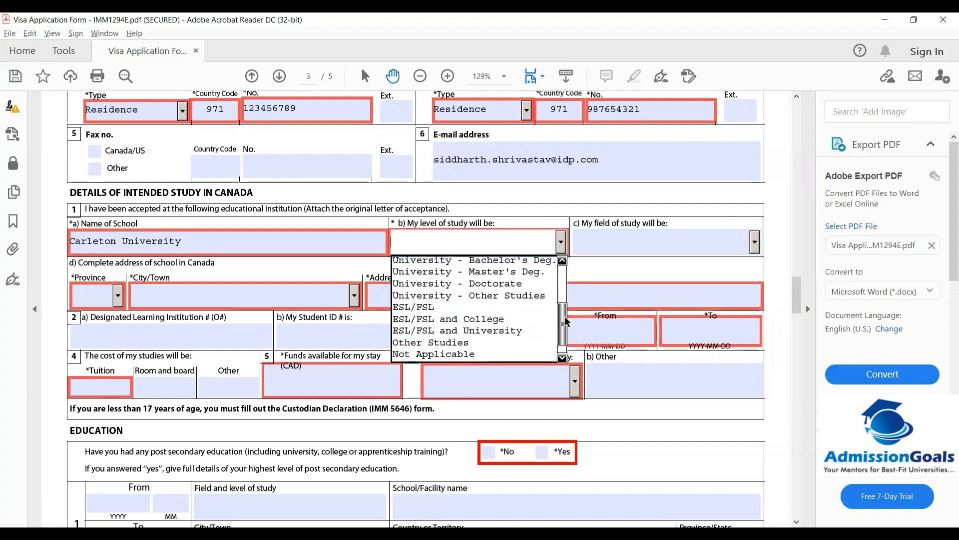
left_click(491, 260)
Set the field of study to Business/Commerce, replacing the initial Science, Applied choice
left_click(726, 244)
left_click(755, 242)
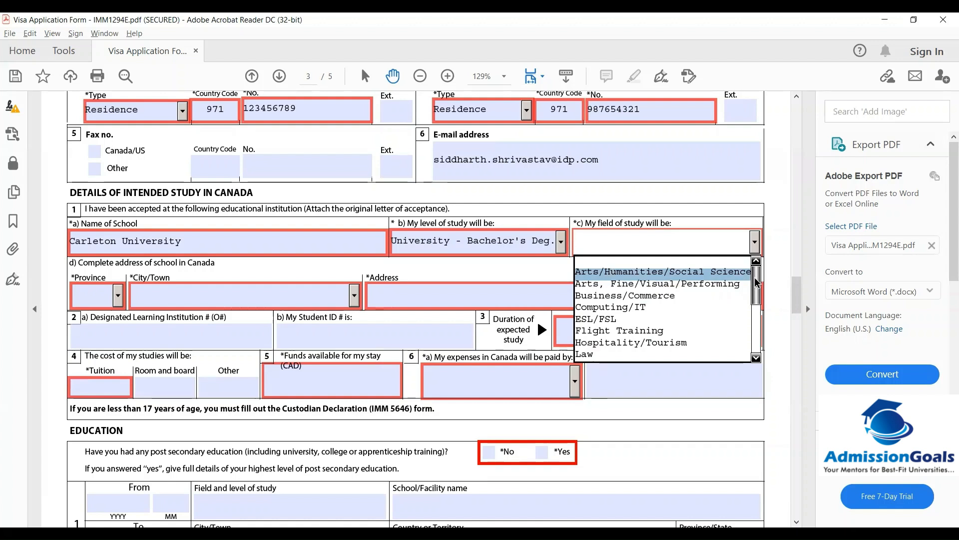
mouse_move(756, 286)
left_mouse_down()
mouse_move(755, 324)
mouse_move(755, 288)
mouse_move(756, 322)
mouse_move(750, 302)
left_mouse_up()
left_click(604, 296)
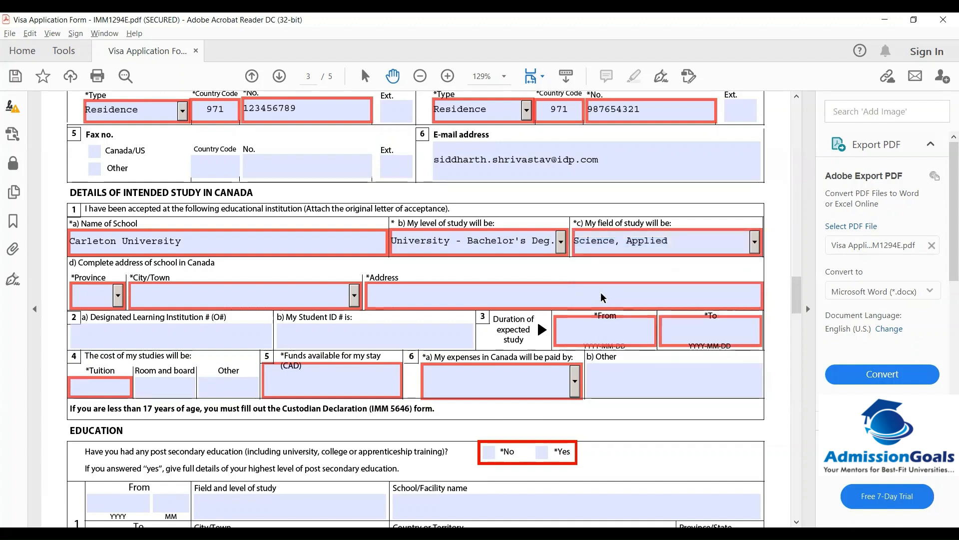
left_click(754, 244)
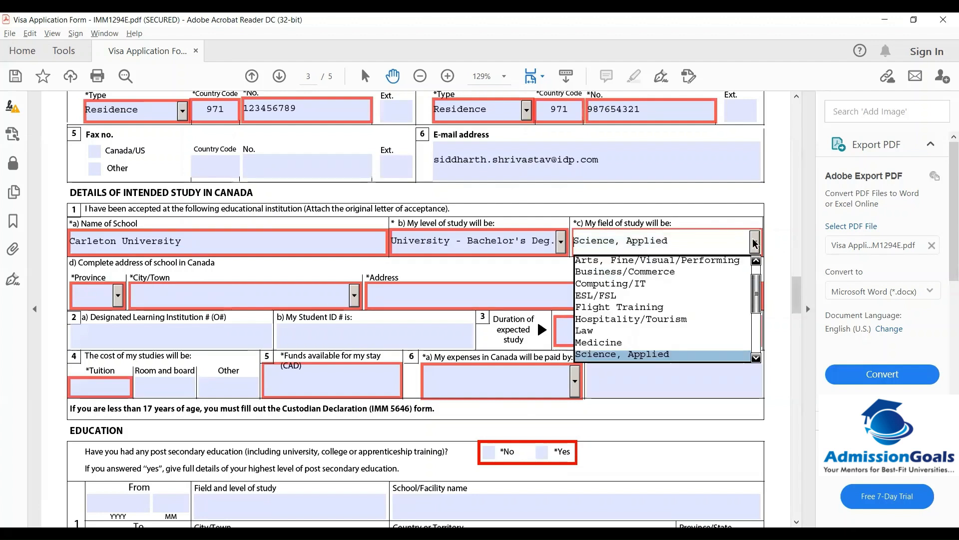
left_click(652, 274)
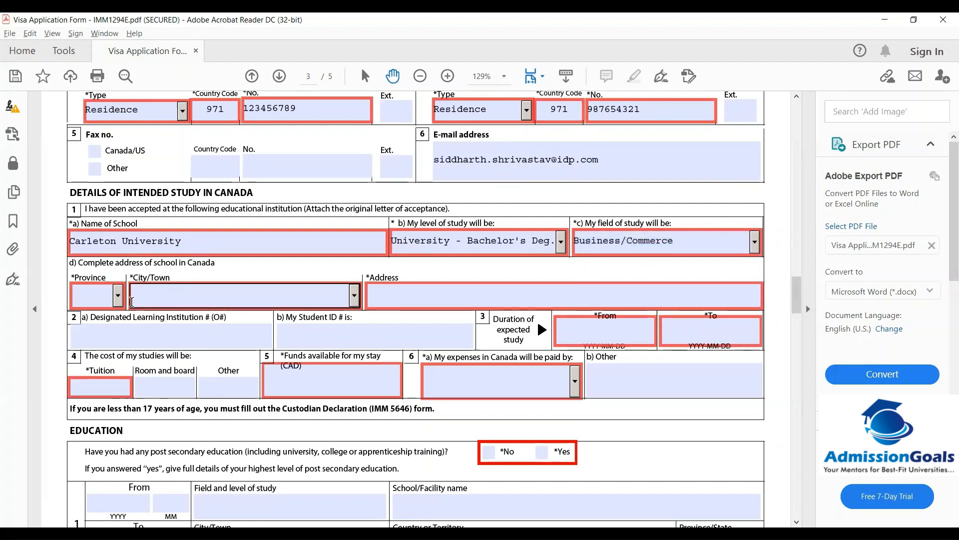
Set the school's province to ON, city to Athens, and address to 12 E, John's Street
left_click(116, 298)
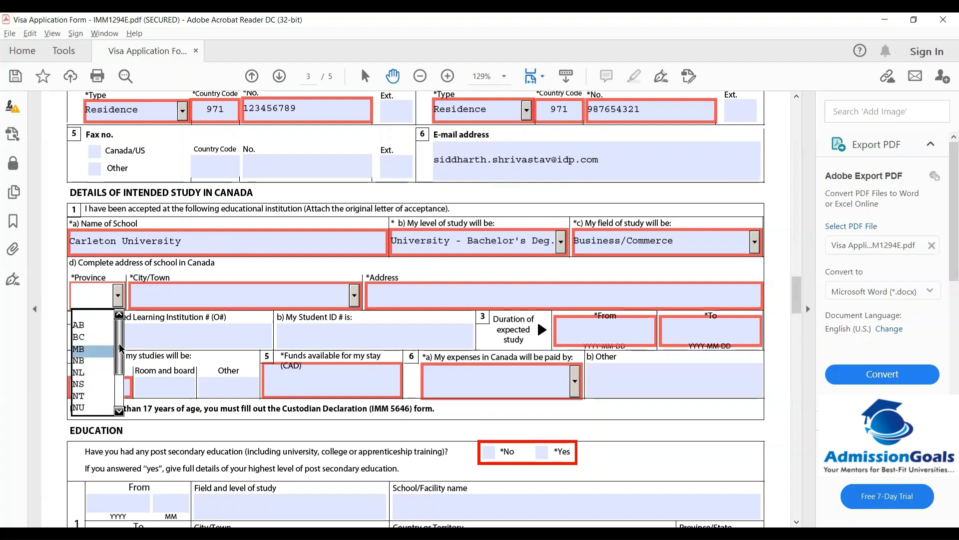
left_click_drag(120, 345, 120, 361)
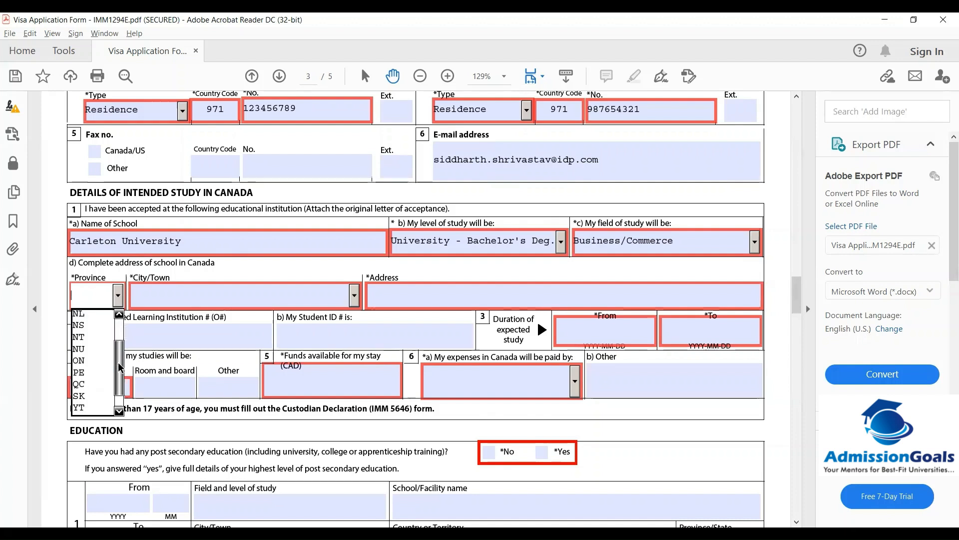
left_click(93, 367)
left_click(355, 297)
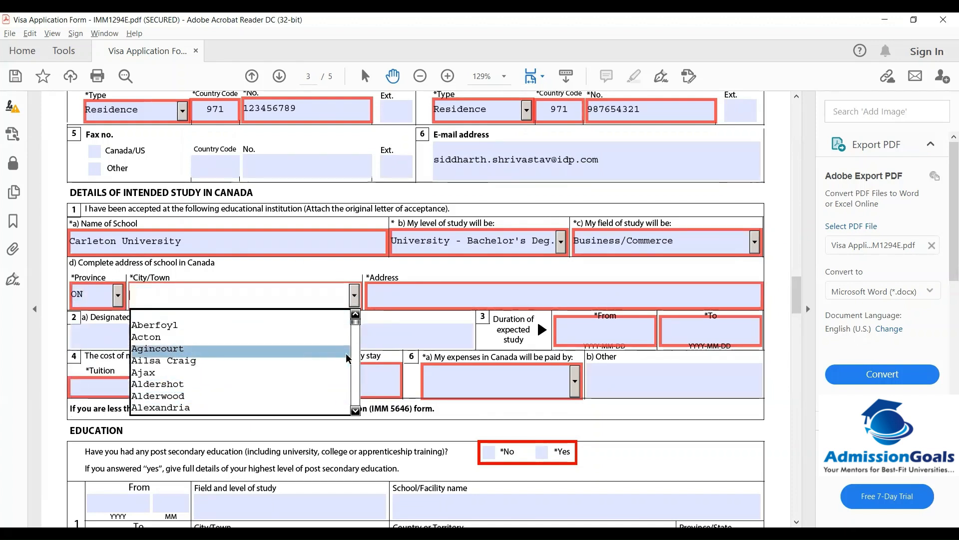
left_click(355, 340)
left_click(355, 340)
left_click(355, 339)
left_click(356, 339)
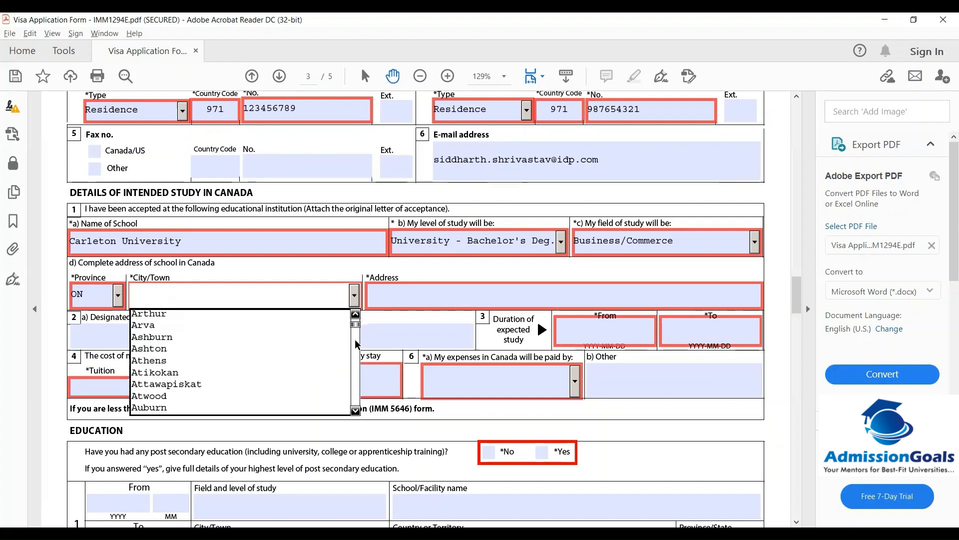
left_click(154, 357)
left_click(389, 295)
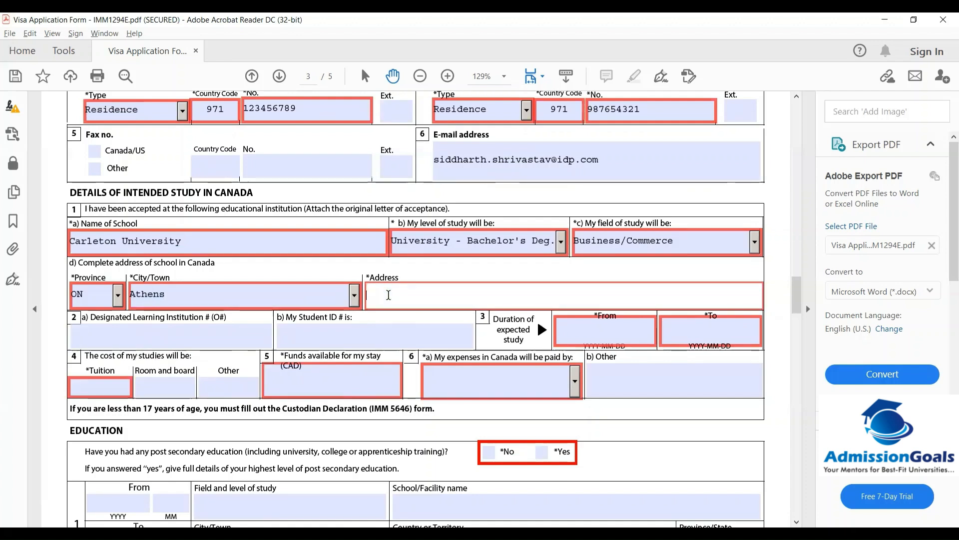
type("12 E")
type(", John")
type("'s Street")
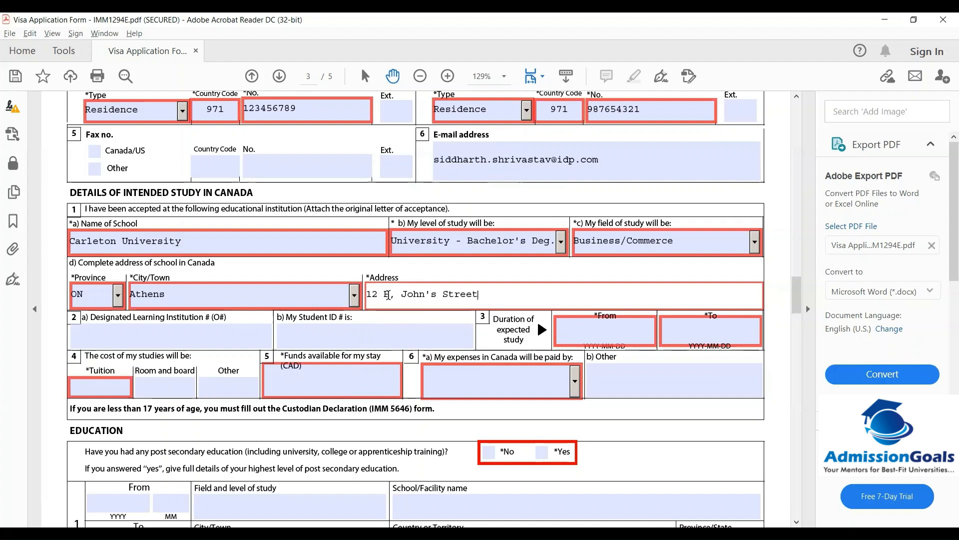
left_click(122, 344)
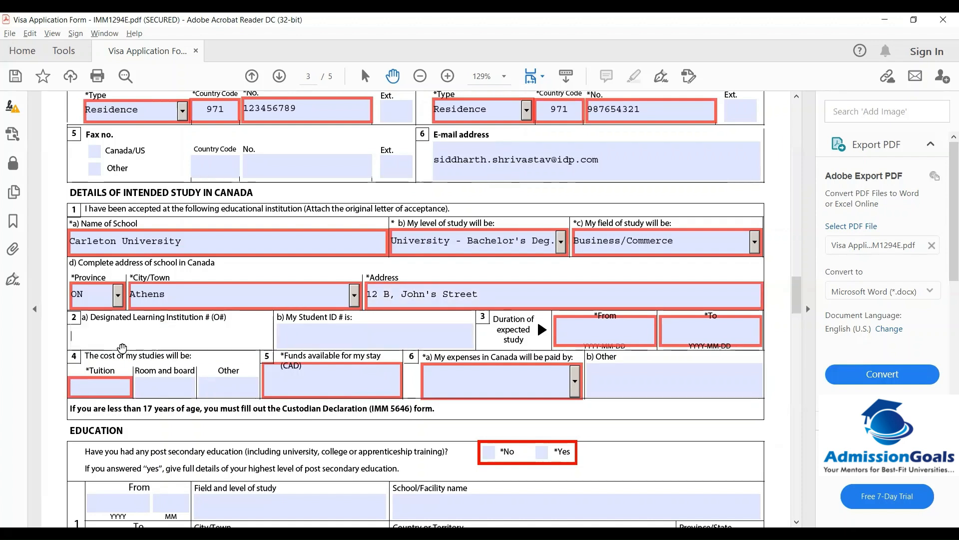
type("1235")
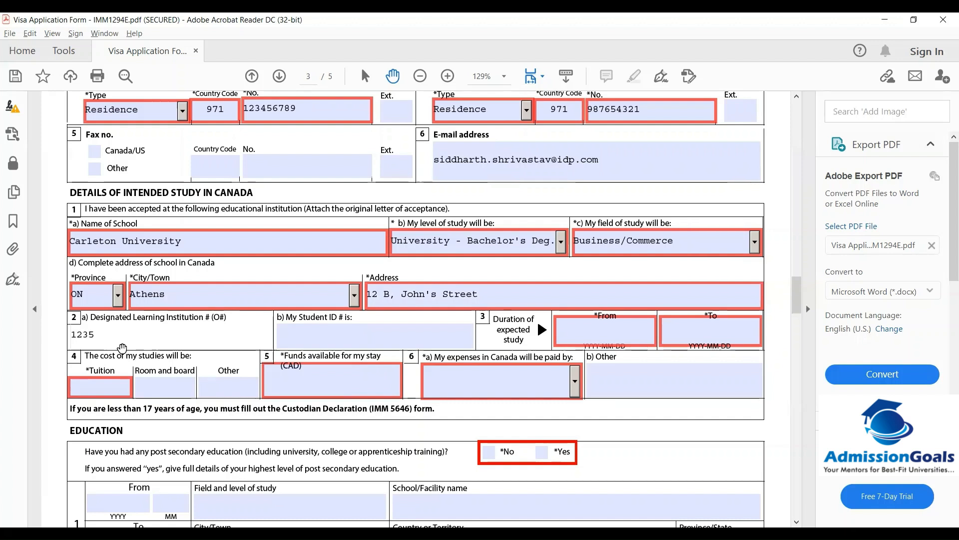
type("4321")
left_click(307, 338)
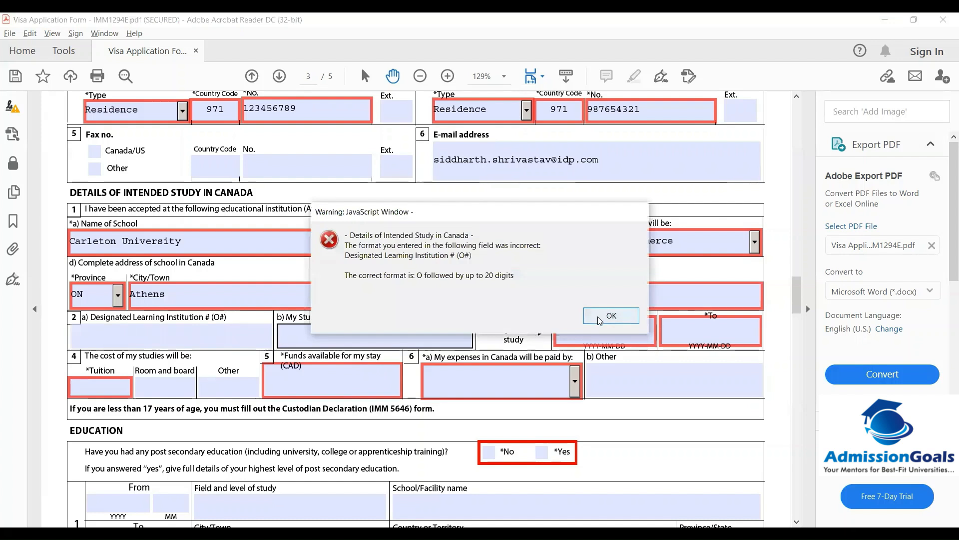
left_click(600, 317)
left_click(156, 336)
type("11111111")
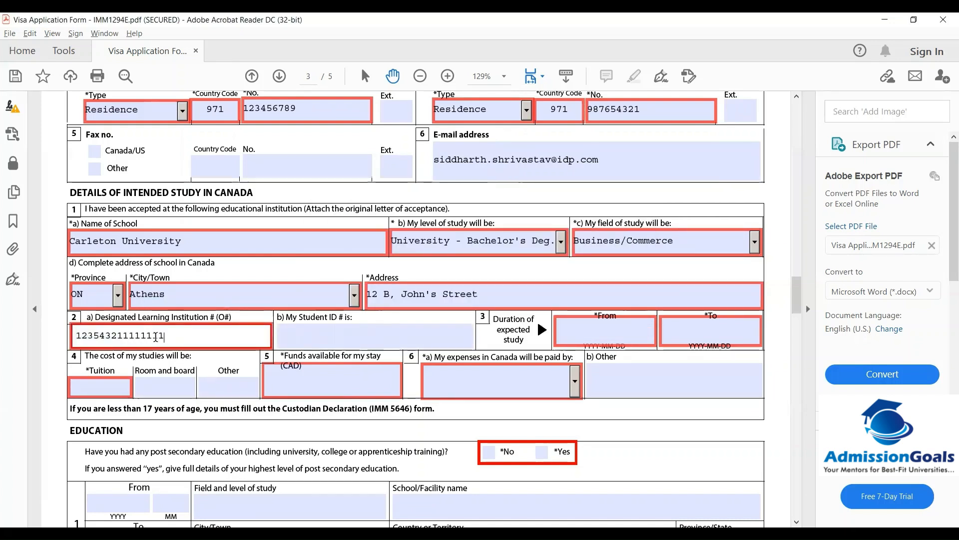
type("111")
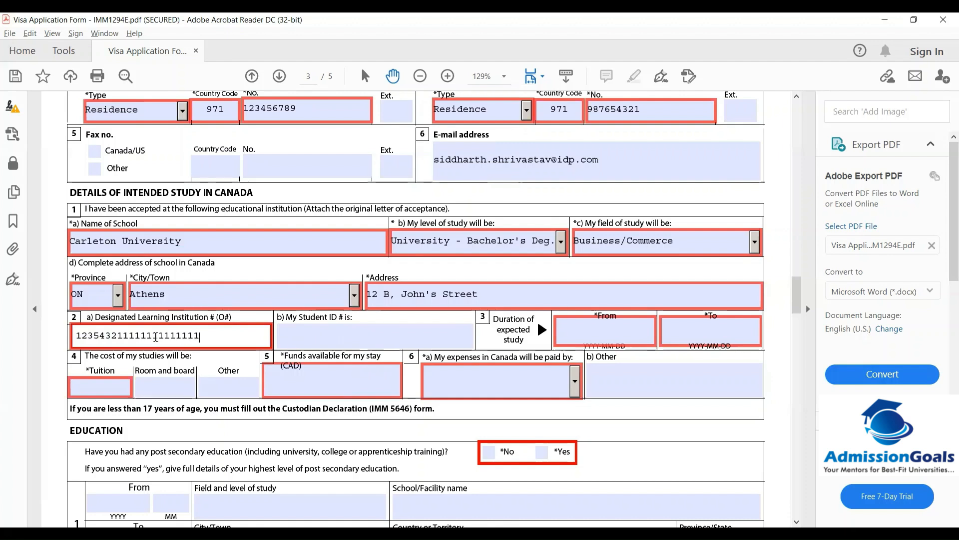
left_click(308, 342)
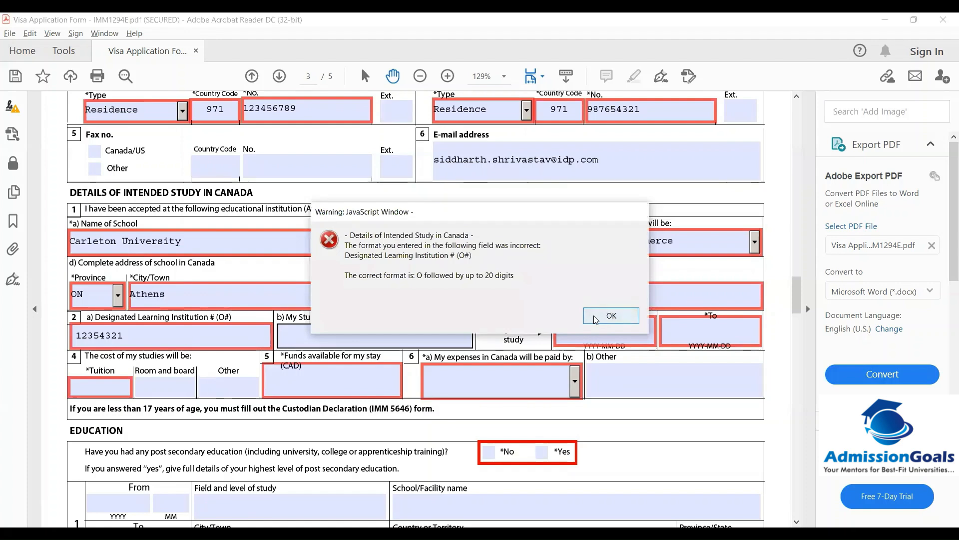
left_click(607, 314)
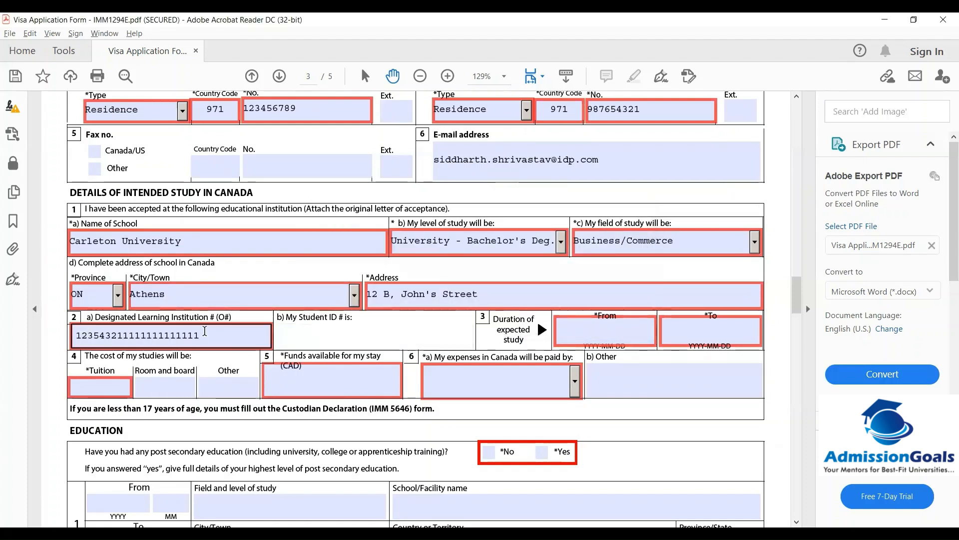
Replace the Designated Learning Institution number with O123456789
left_click_drag(200, 336, 100, 336)
key("ctrl+a")
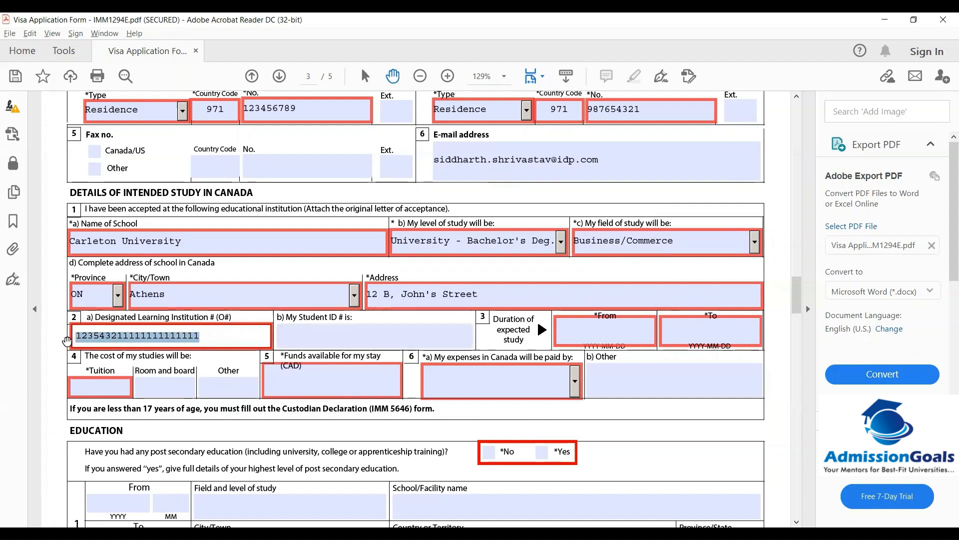
type("O ")
type("12345")
type("6789")
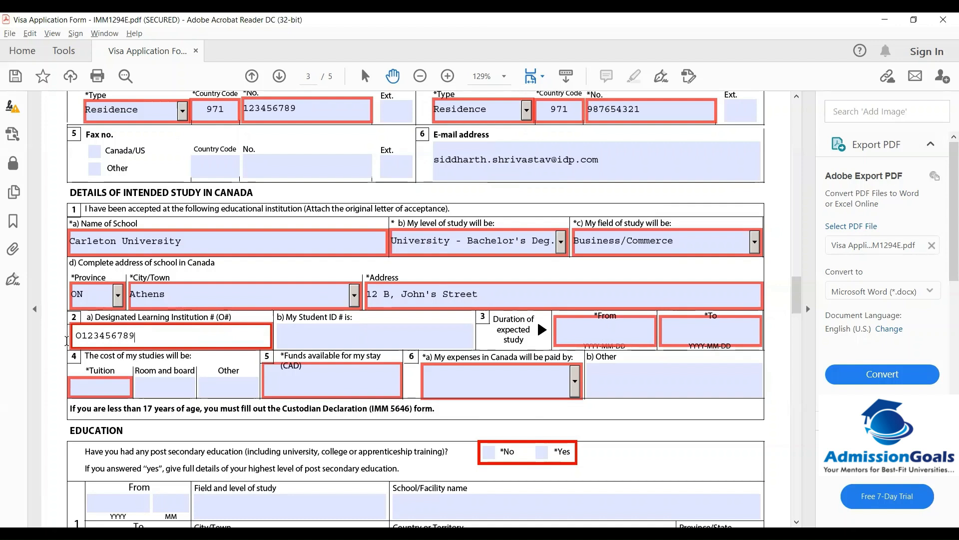
left_click(342, 341)
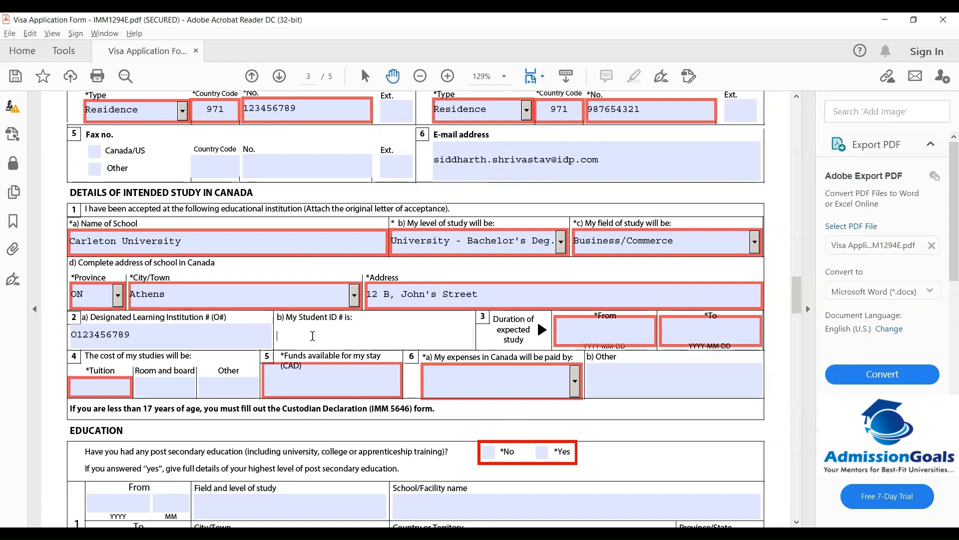
Enter the student ID number in the 'My Student ID # is' field
type("1234e555")
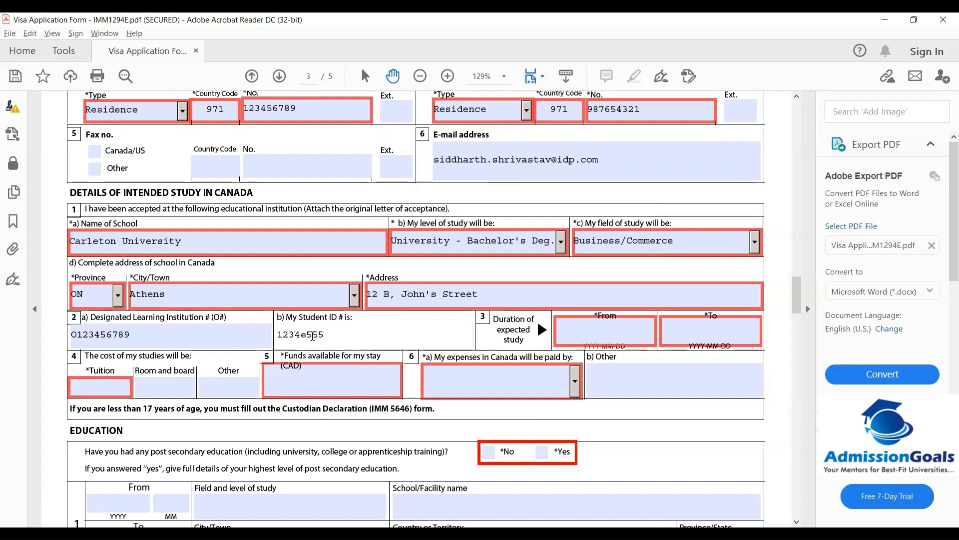
left_click(634, 328)
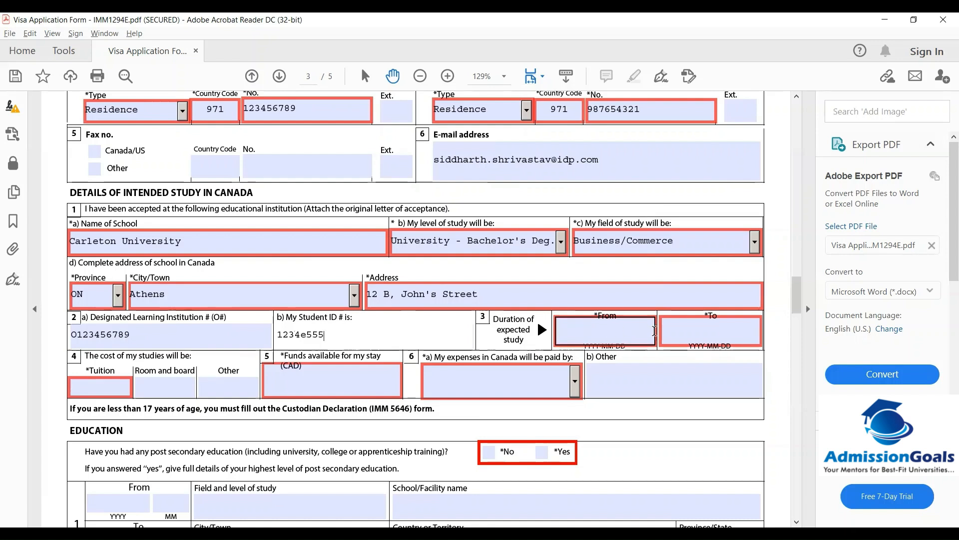
Set the study start date to 9 September 2021 using the calendar
left_click(598, 336)
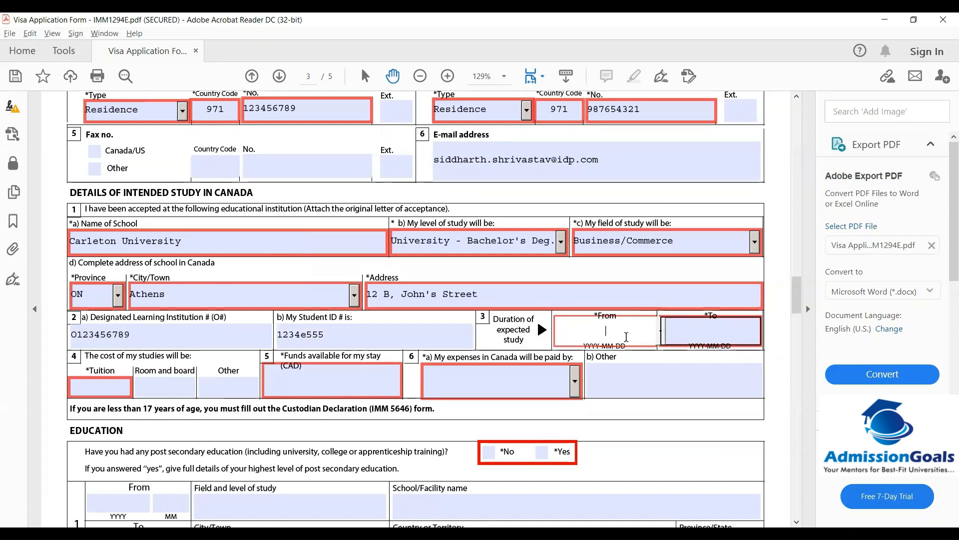
left_click(663, 333)
left_click(663, 328)
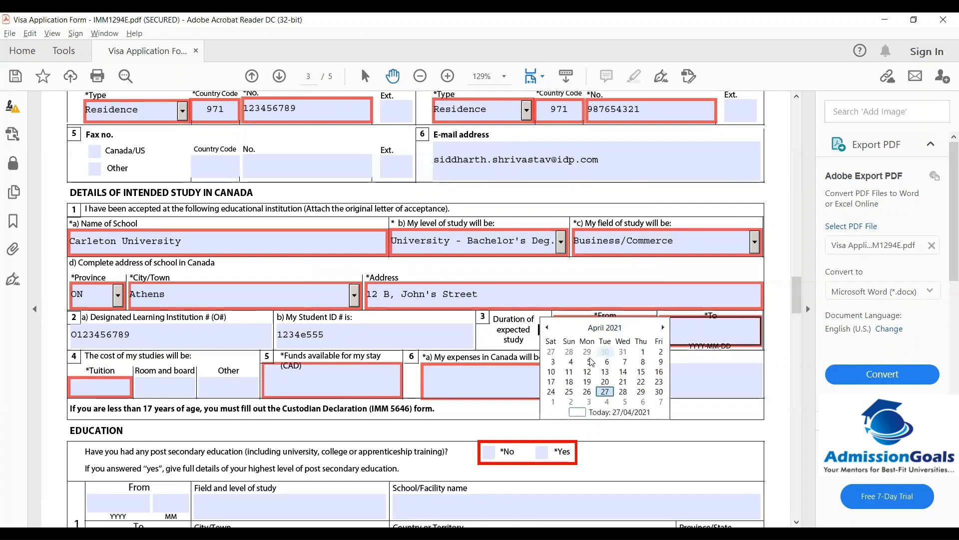
left_click(663, 327)
left_click(663, 328)
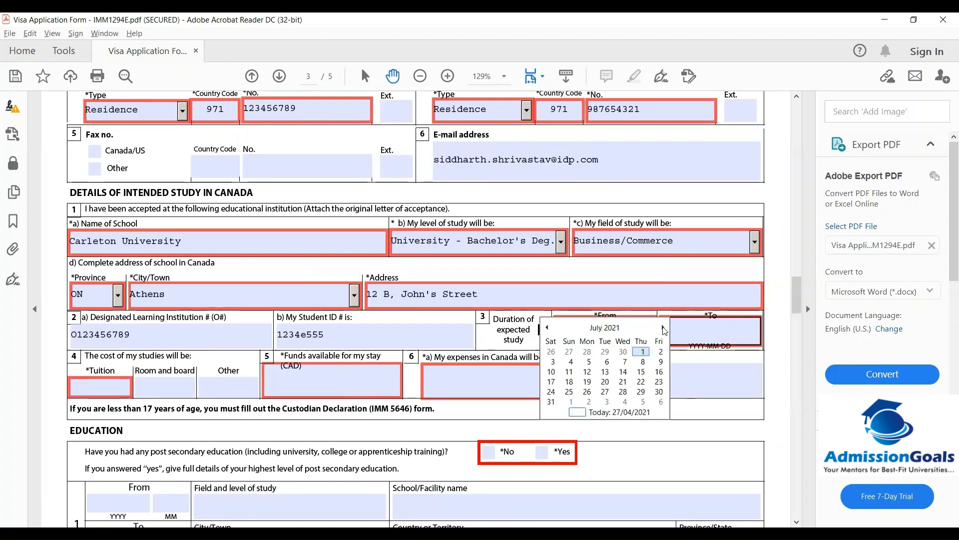
left_click(664, 328)
left_click(663, 327)
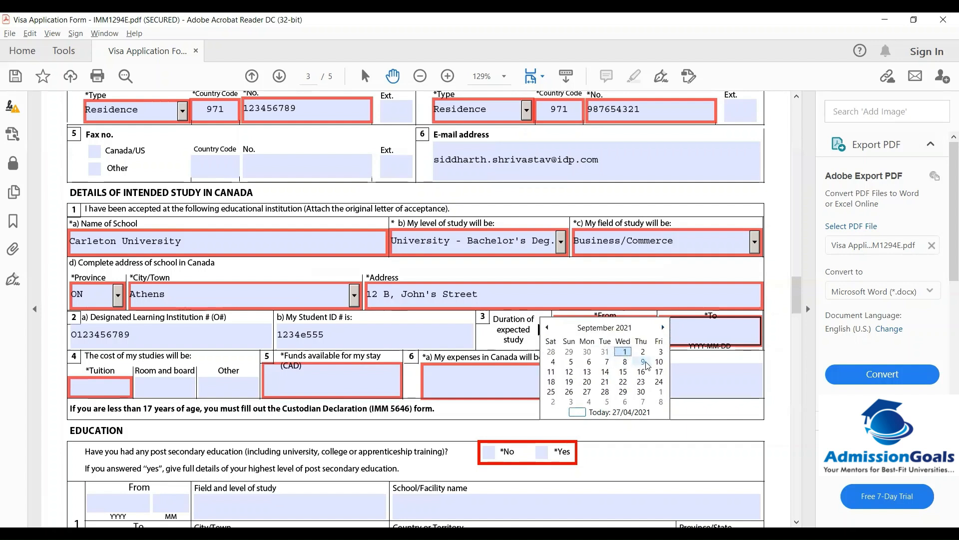
left_click(643, 362)
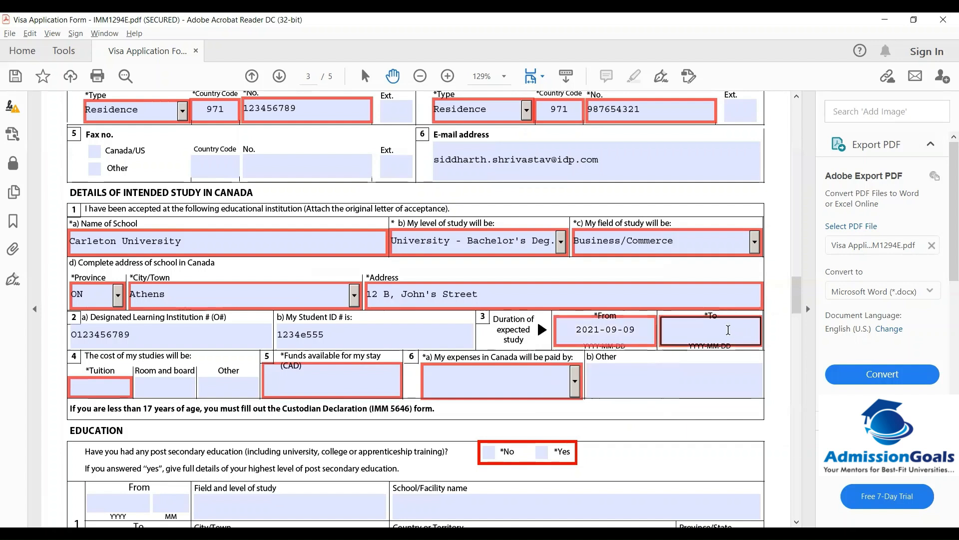
Set the study end date to 20 June 2025 via the year and month pickers
left_click(728, 330)
left_click(768, 328)
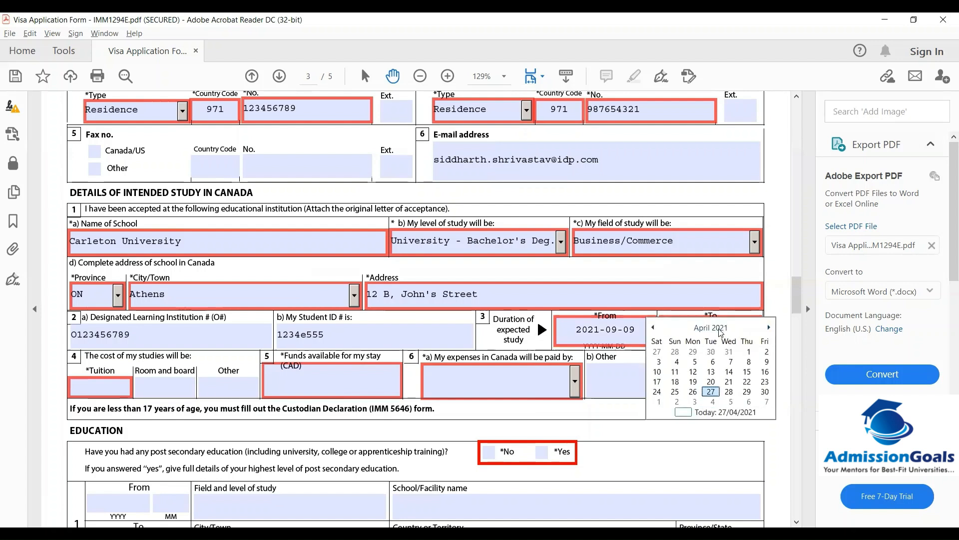
left_click(715, 329)
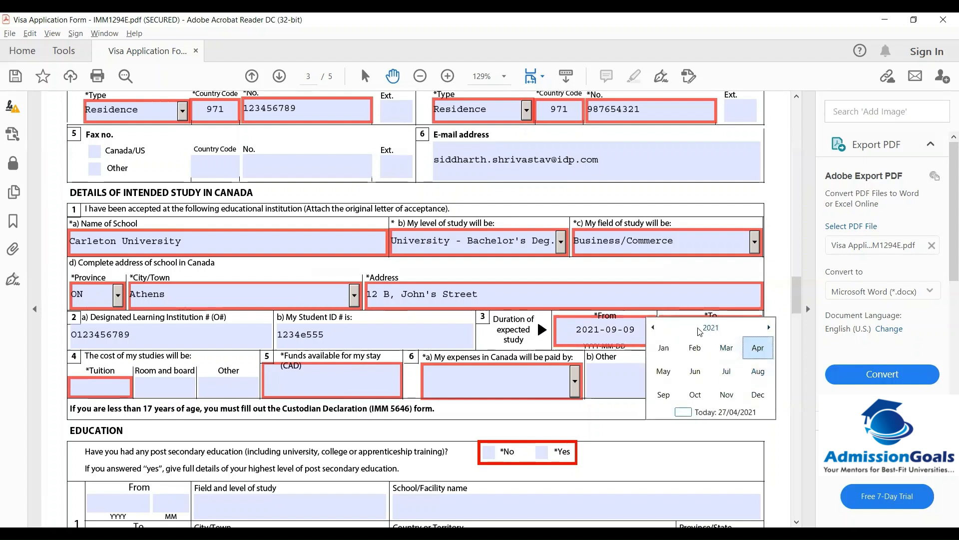
left_click(699, 330)
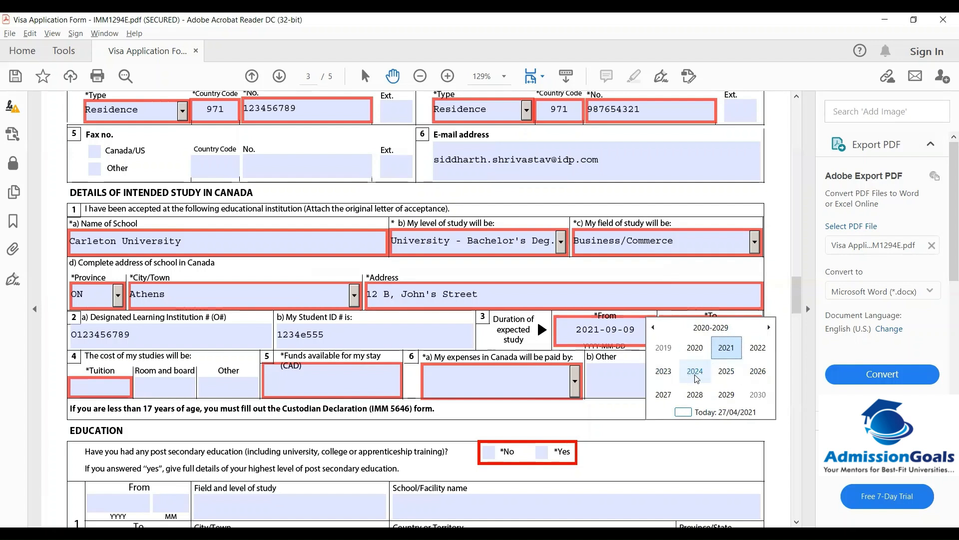
left_click(727, 372)
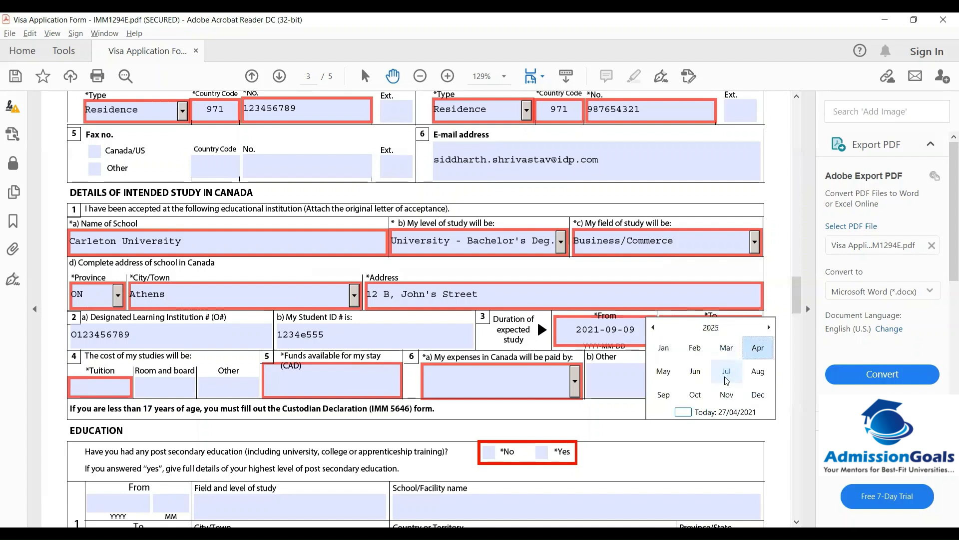
left_click(698, 372)
left_click(766, 371)
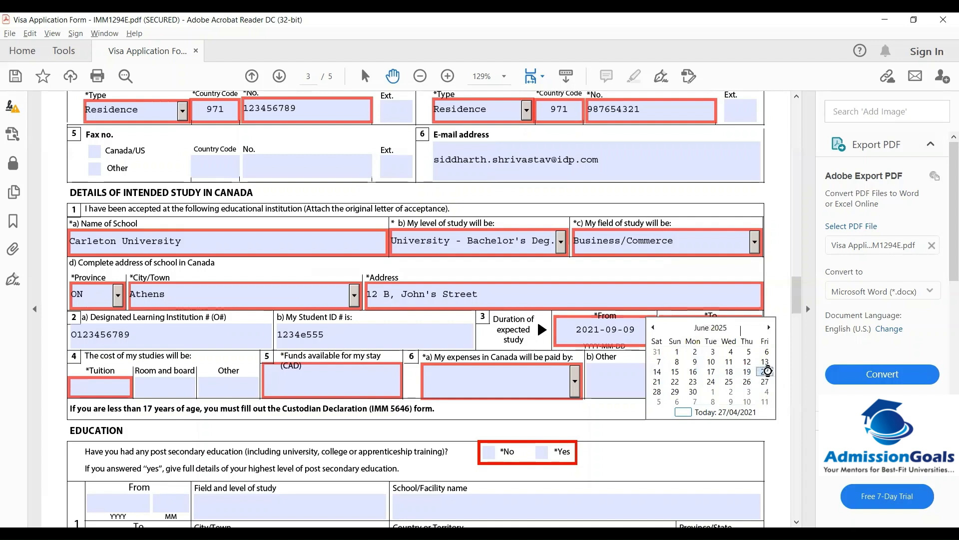
left_click(81, 380)
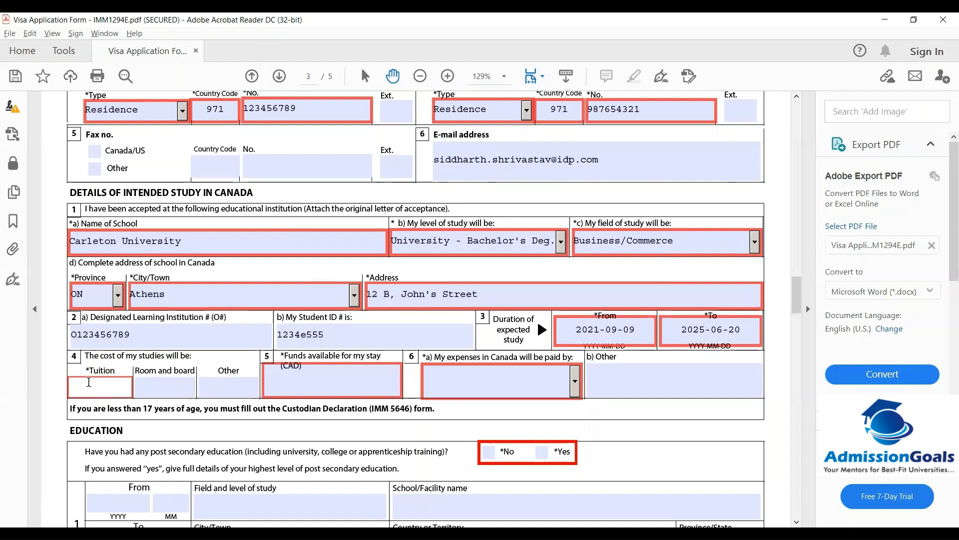
Enter tuition 12345, room and board 9876, other costs 1200 and funds available 46788
type("2345")
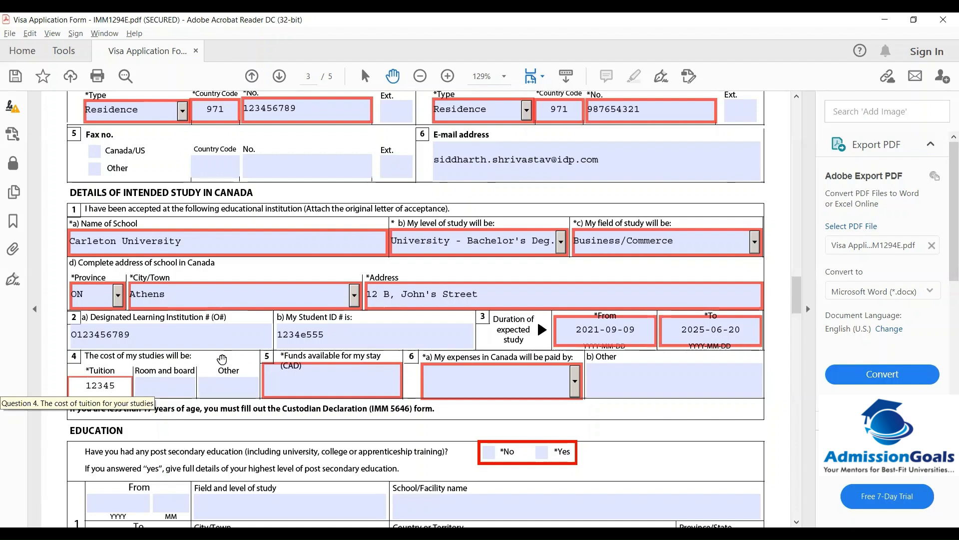
left_click(153, 384)
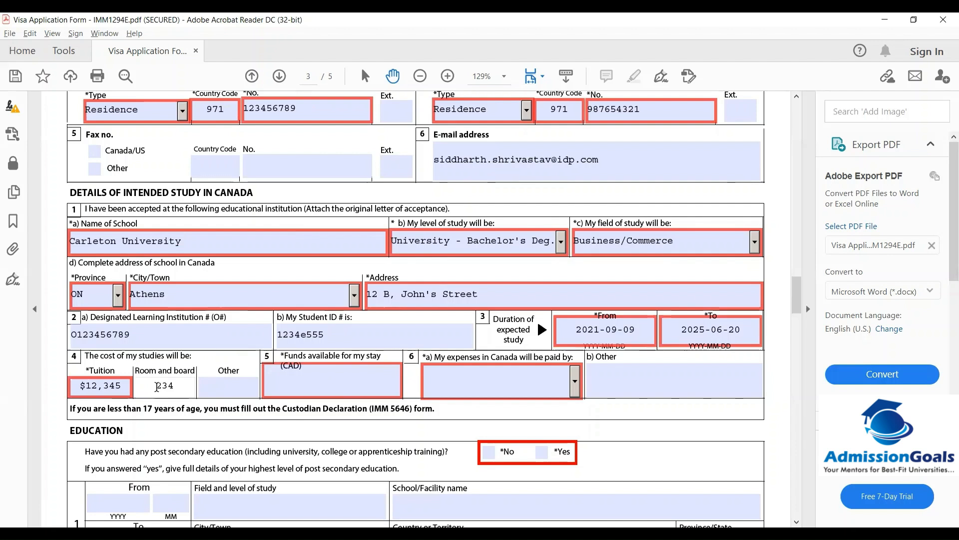
left_click(212, 385)
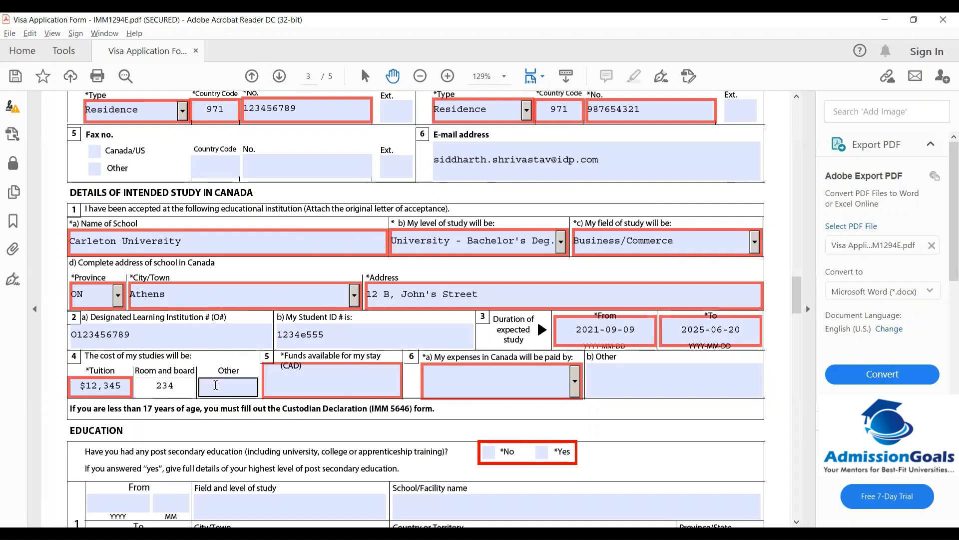
left_click(215, 385)
type("9876")
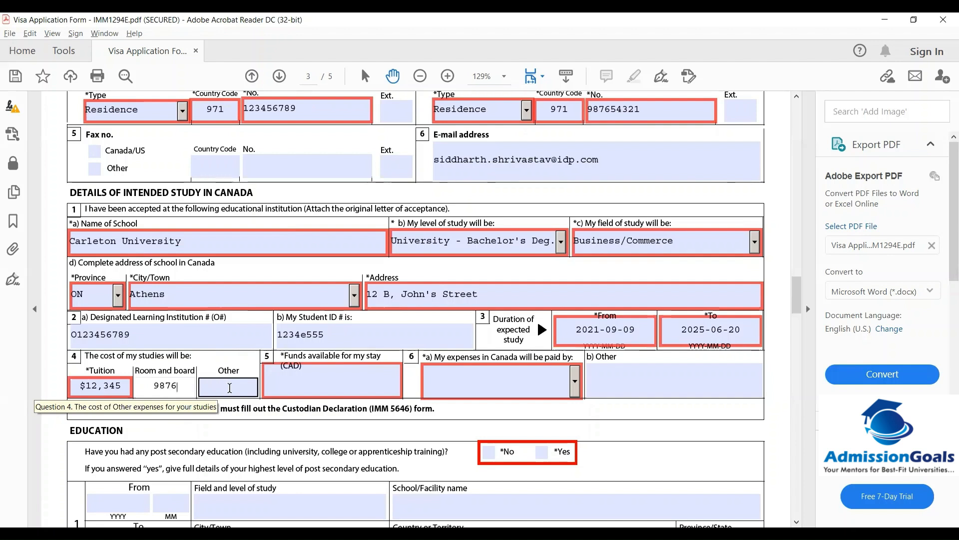
left_click(229, 388)
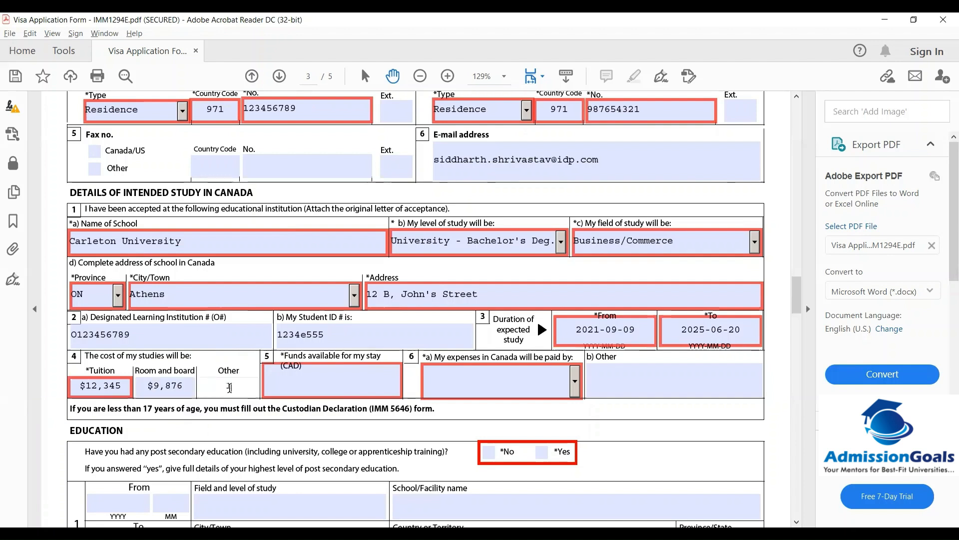
type("1200")
left_click(342, 370)
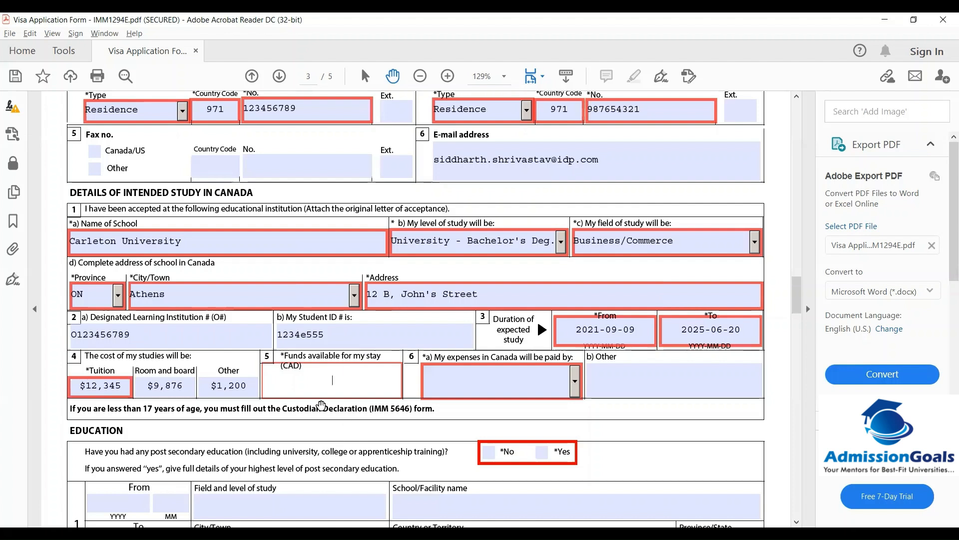
type("4")
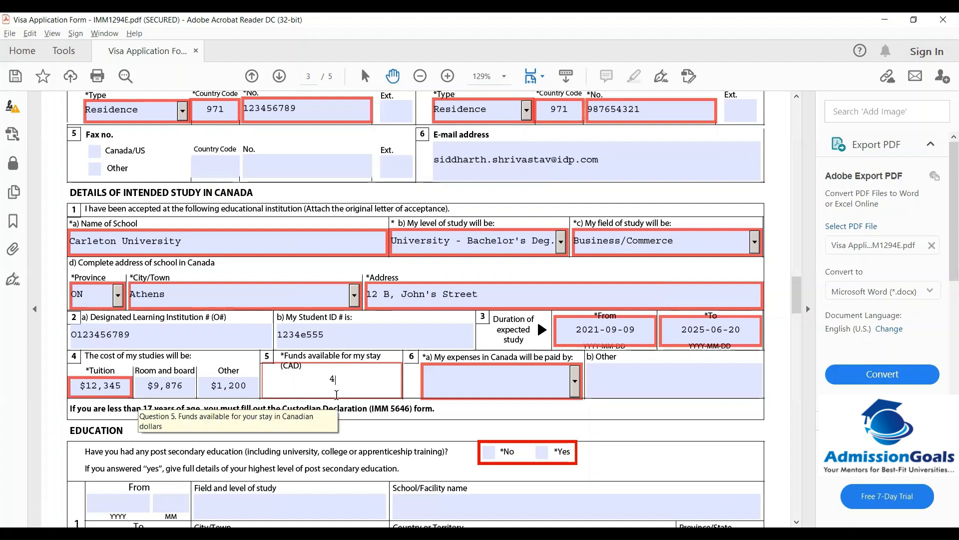
type("6788")
left_click(615, 414)
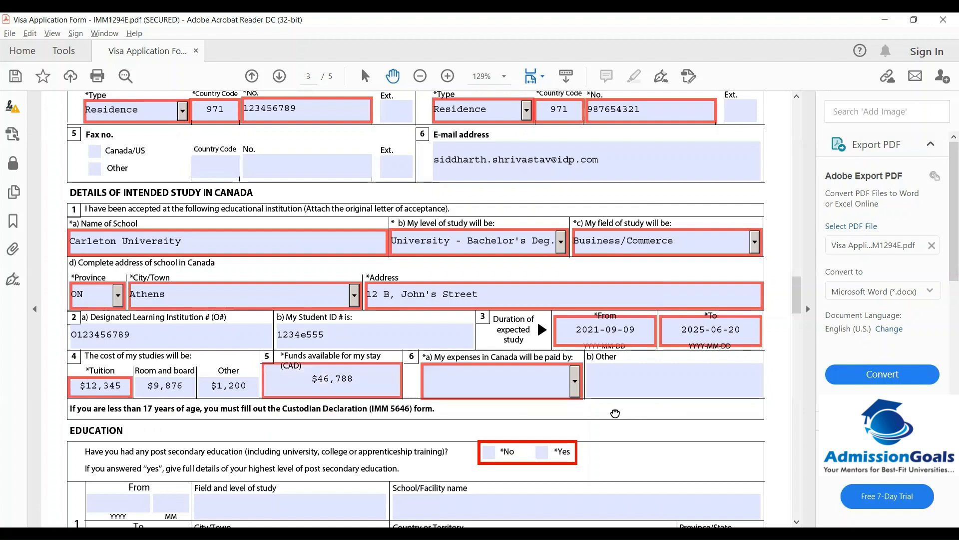
Choose Parents in the 'My expenses in Canada will be paid by' dropdown
left_click(576, 383)
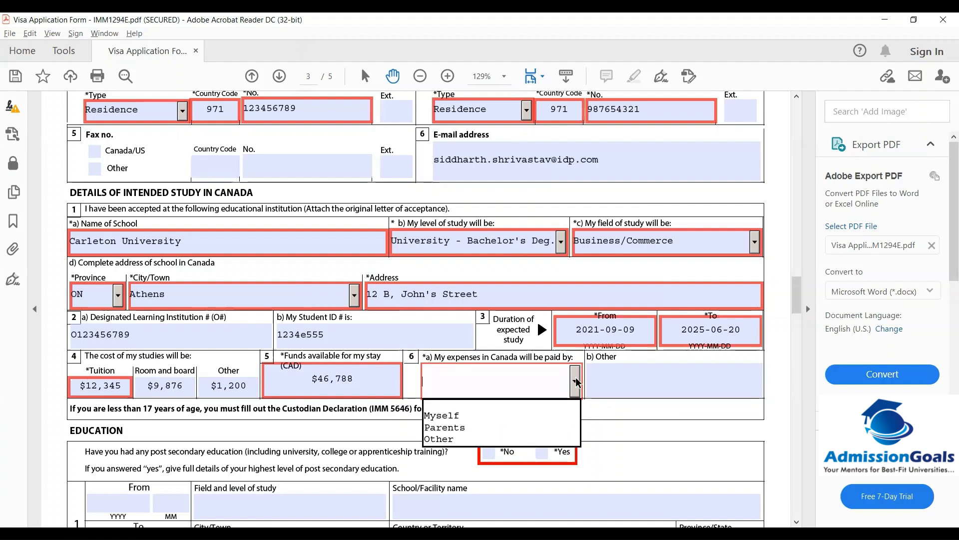
left_click(446, 426)
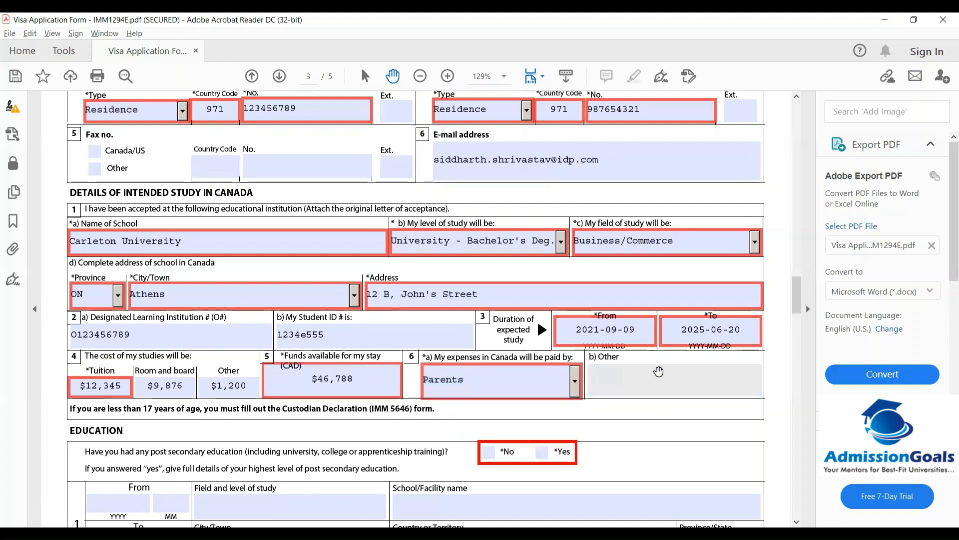
left_click(575, 383)
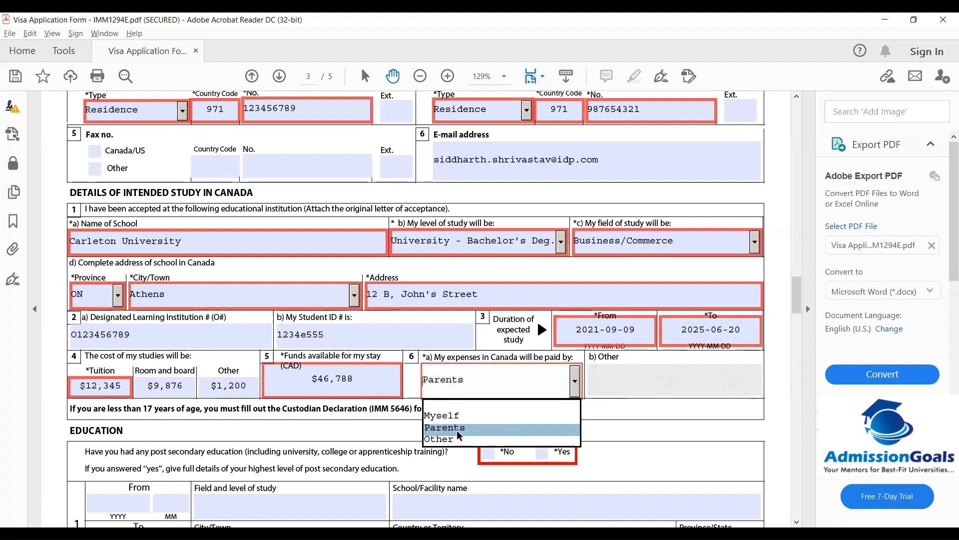
left_click(447, 429)
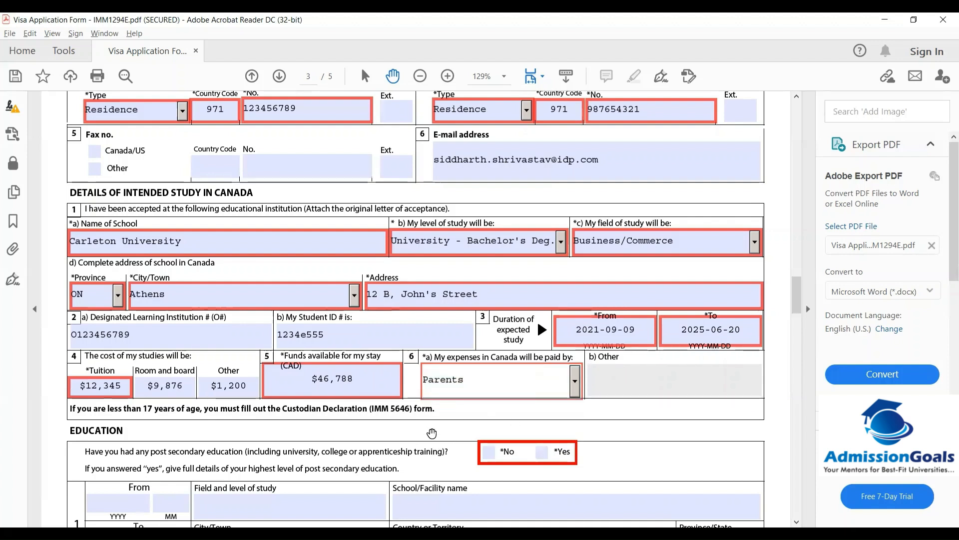
left_click_drag(797, 289, 800, 306)
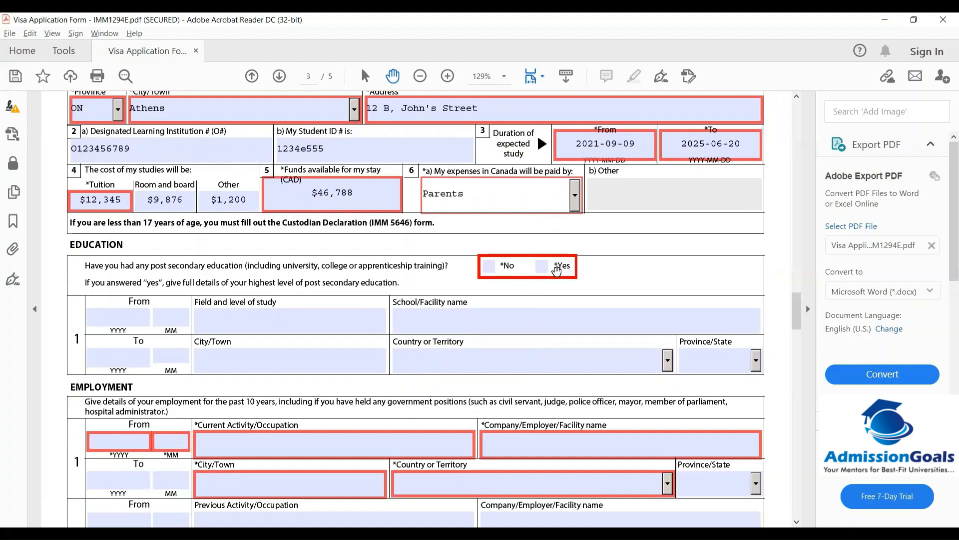
Tick No for post-secondary education and scroll down to the Employment section
left_click(489, 266)
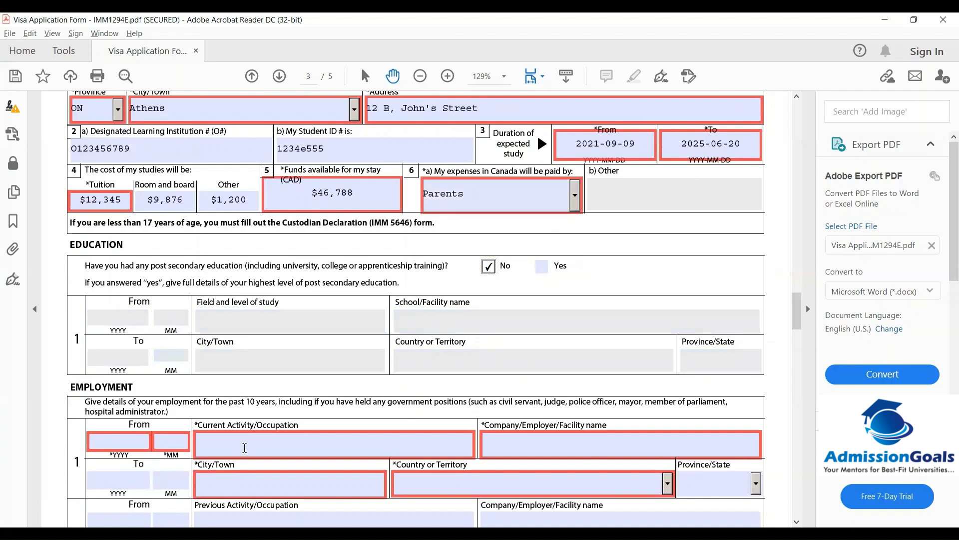
left_click(796, 521)
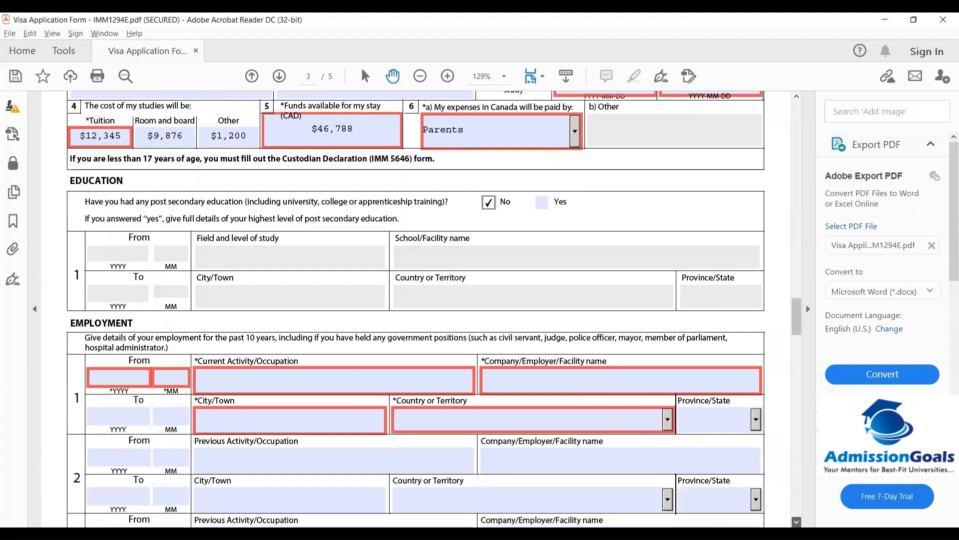
scroll(806, 364, "down", 1)
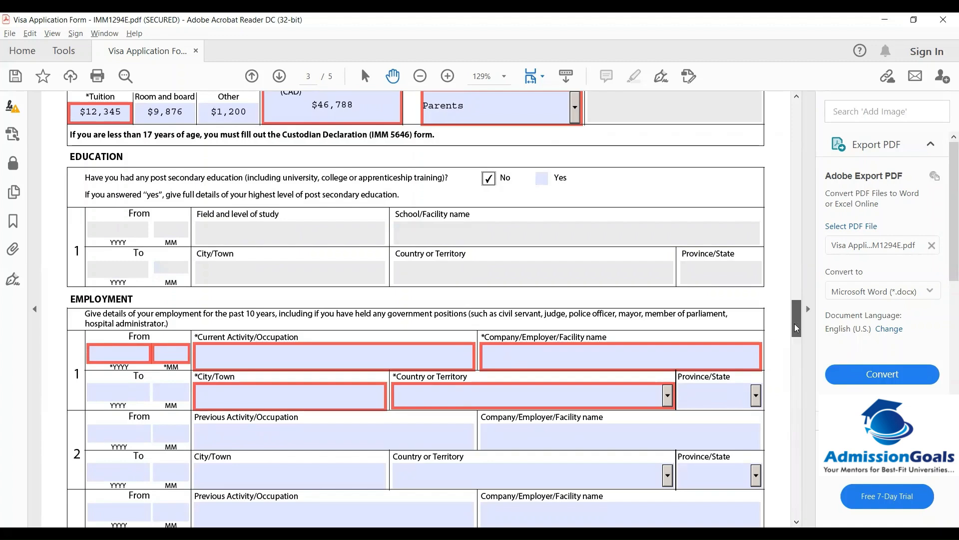
left_click_drag(795, 323, 795, 335)
Enter 2018-09 as the From date of the first employment record
left_click(118, 209)
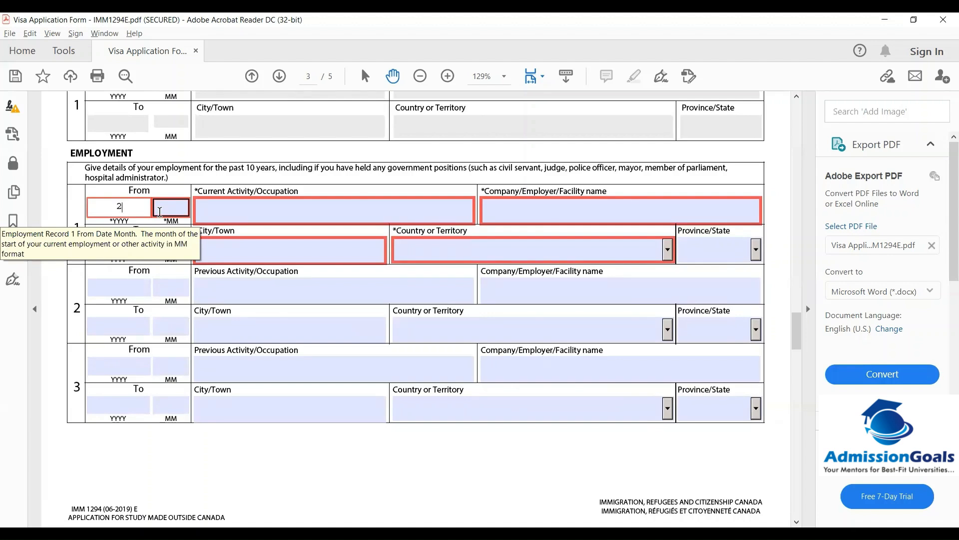
type("18")
key("Tab")
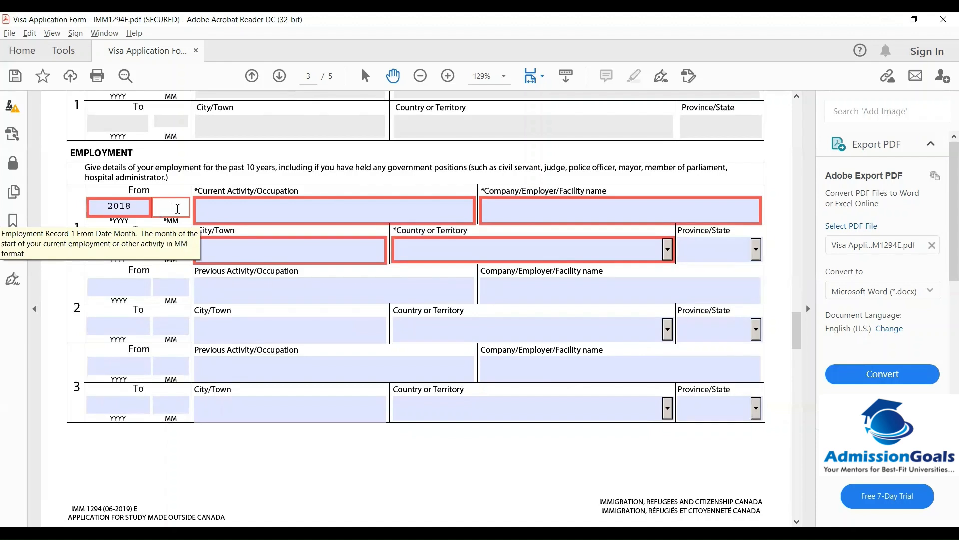
type("09")
key("Tab")
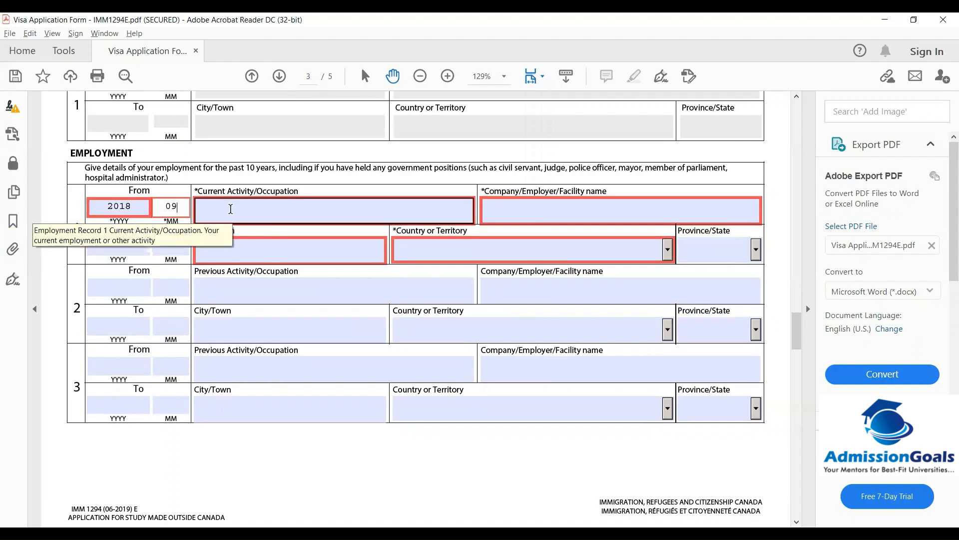
Fill in occupation Student, employer GEMS Modern Academy, and city Dubai
left_click(261, 210)
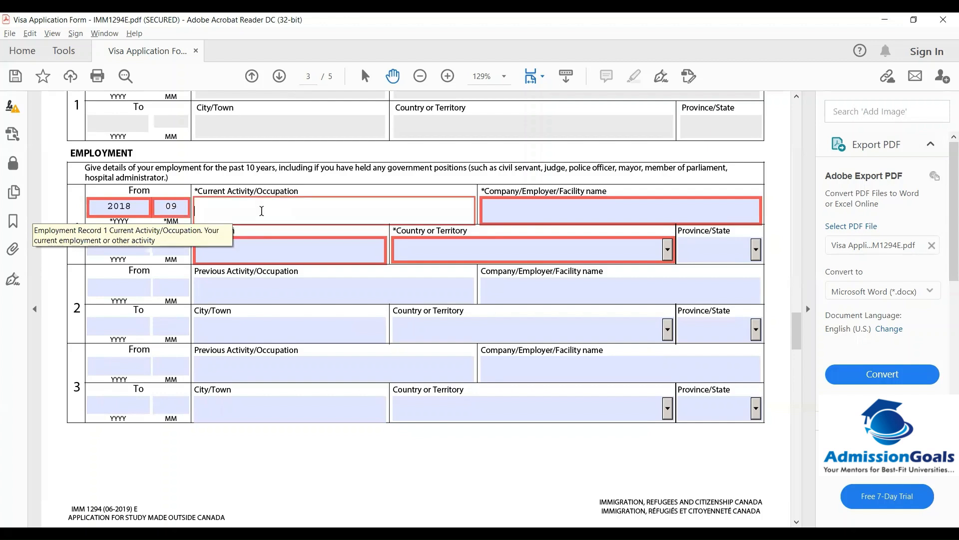
type("ST")
key("BackSpace")
key("BackSpace")
key("BackSpace")
type("uden")
left_click(492, 211)
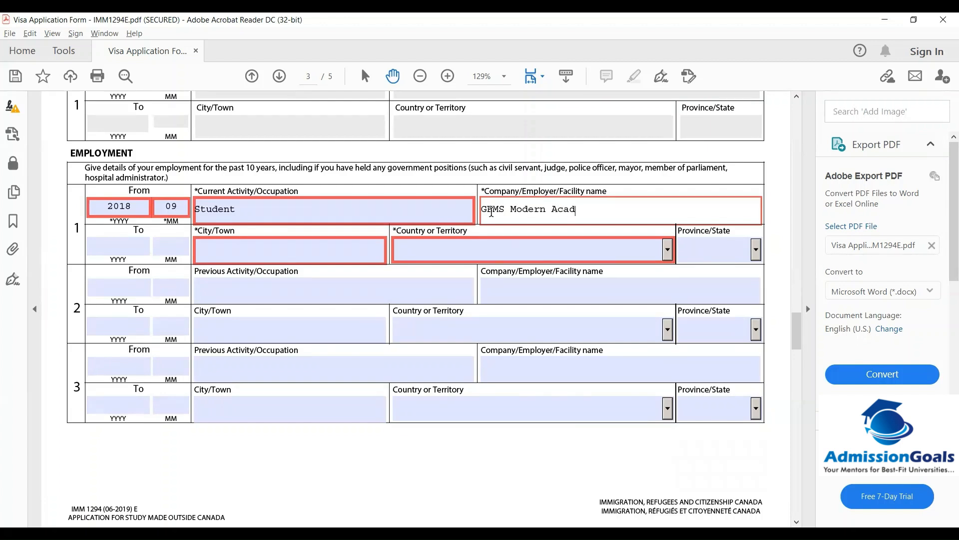
left_click(332, 260)
left_click(313, 258)
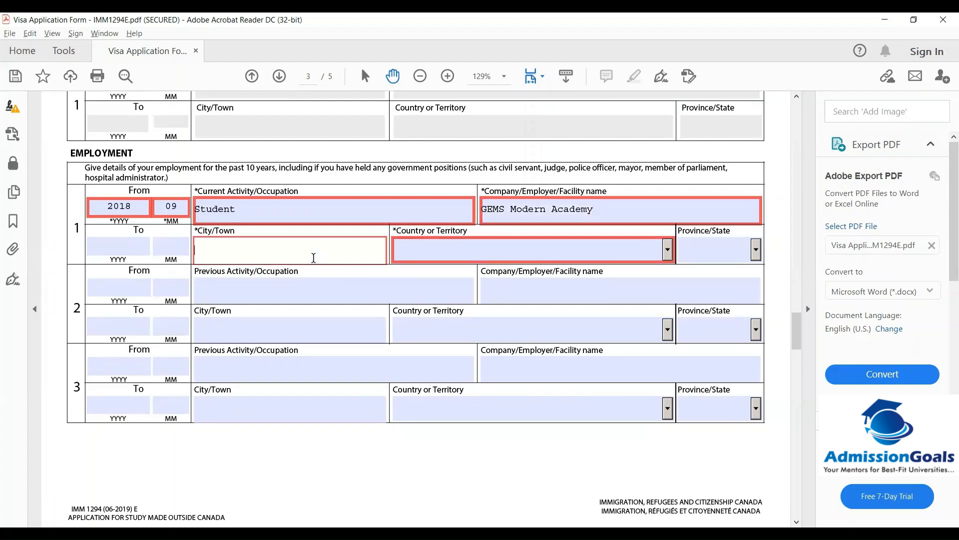
type("Dubai")
key("Tab")
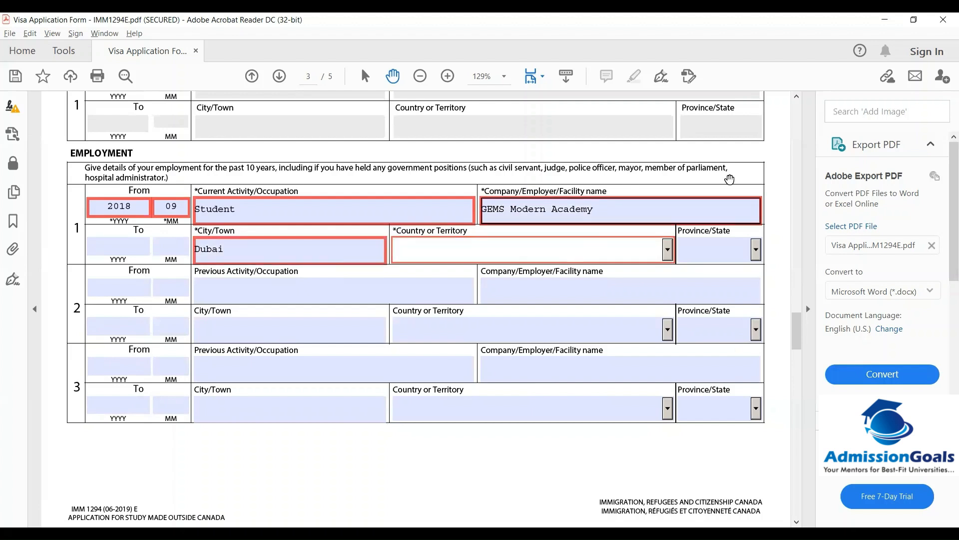
Set the employment country to United Arab Emirates
left_click(670, 251)
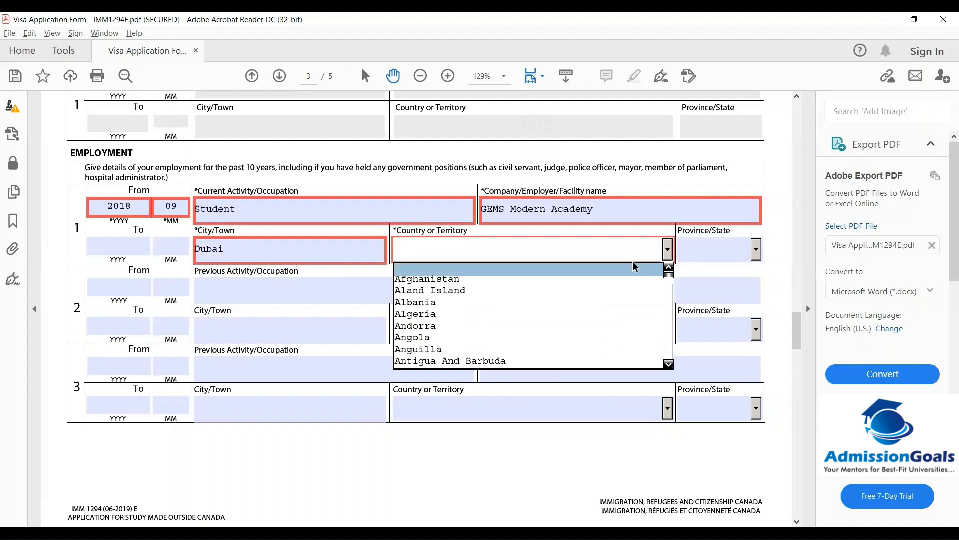
type("ui")
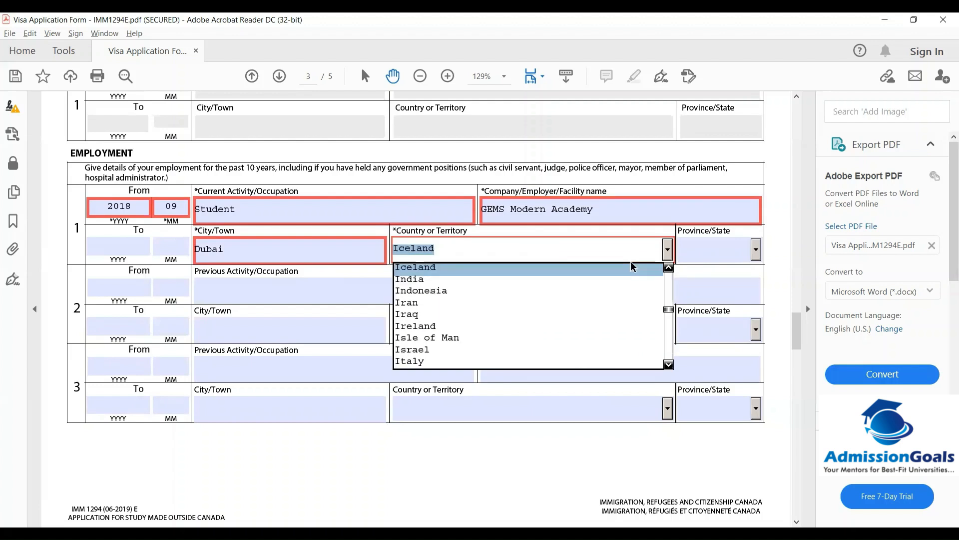
type("u")
key("Down")
key("Down")
key("Down")
key("Down")
key("Down")
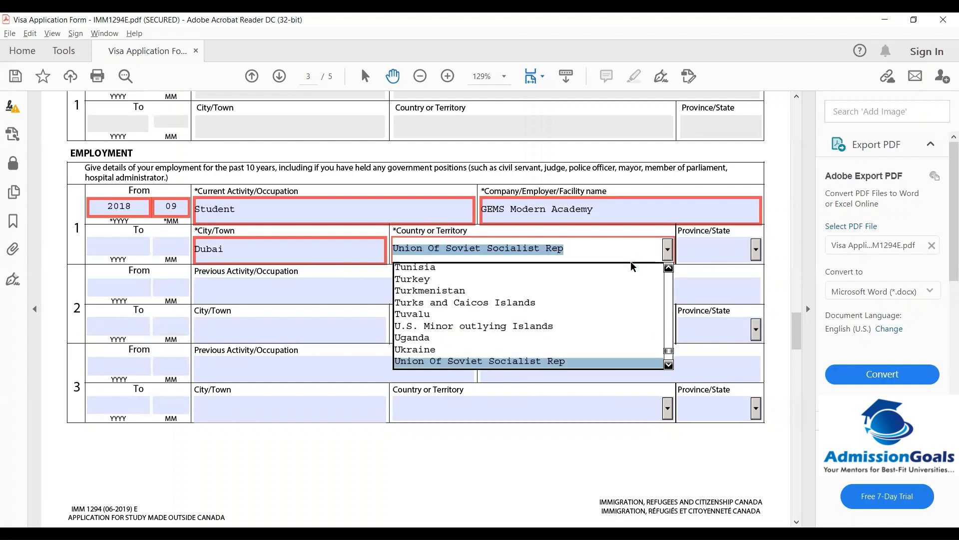
key("Up")
key("Return")
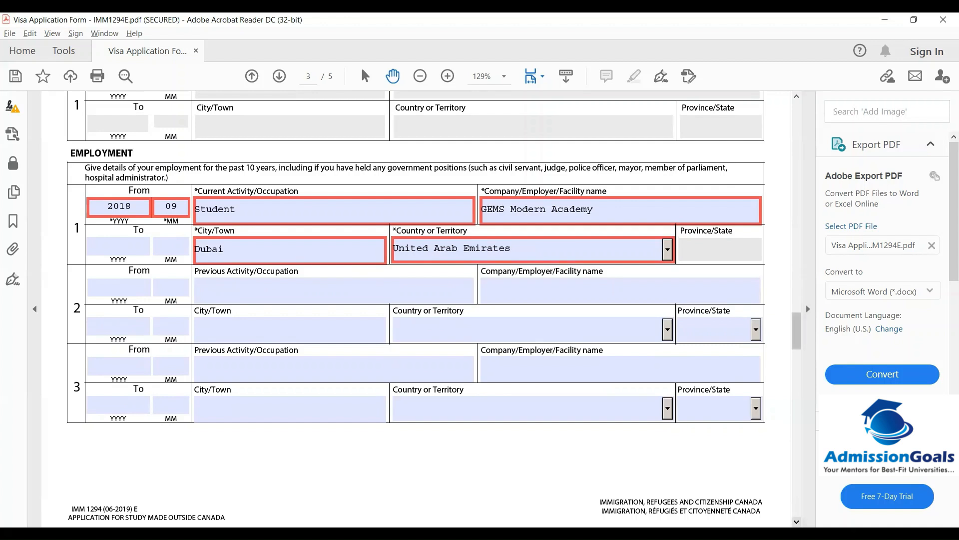
scroll(416, 305, "down", 3)
scroll(800, 364, "down", 2)
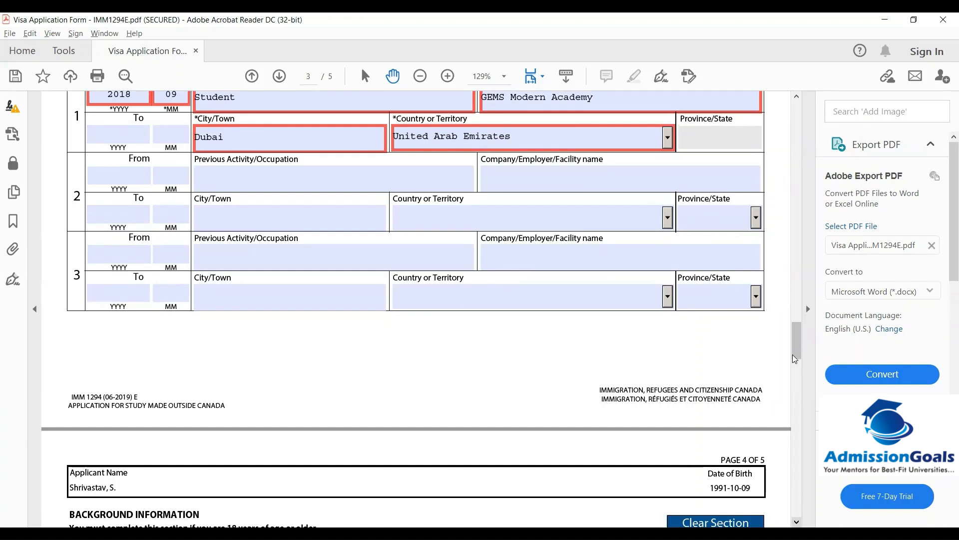
Tick No for question 1a on tuberculosis and 1b on physical or mental disorders
scroll(728, 350, "down", 1)
left_click_drag(795, 336, 784, 223)
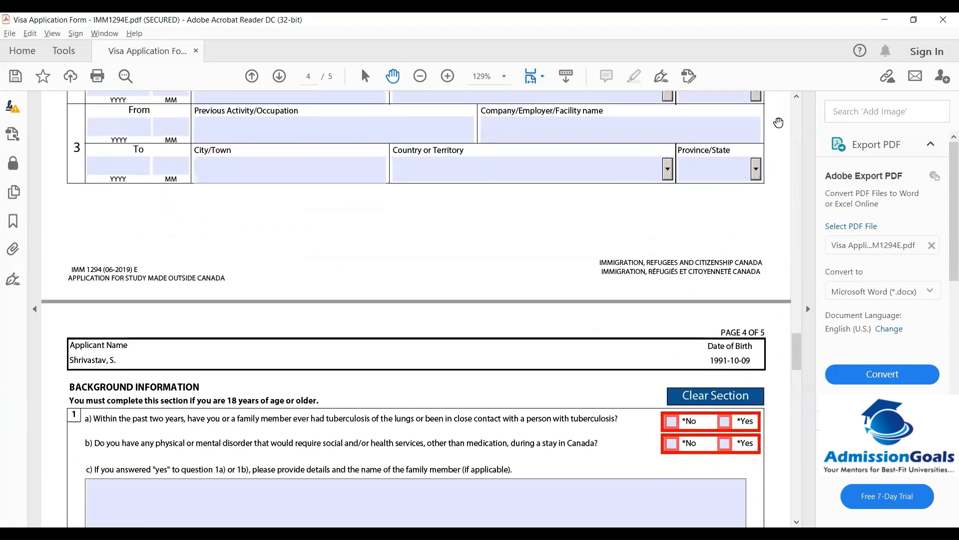
left_click(796, 522)
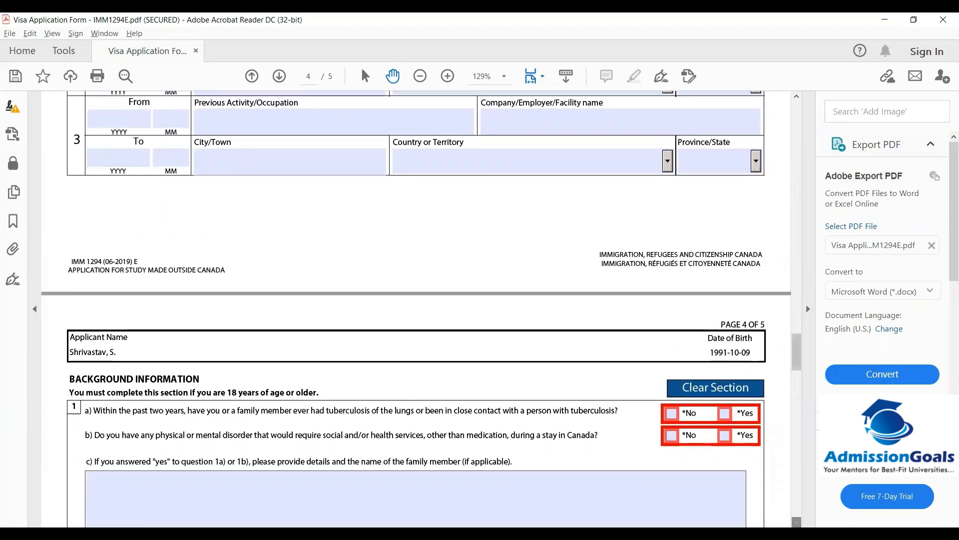
left_click(797, 522)
left_click(796, 522)
left_click(797, 522)
left_click(796, 522)
left_click(797, 522)
left_click(796, 521)
left_click(797, 522)
left_click(796, 521)
left_click(796, 521)
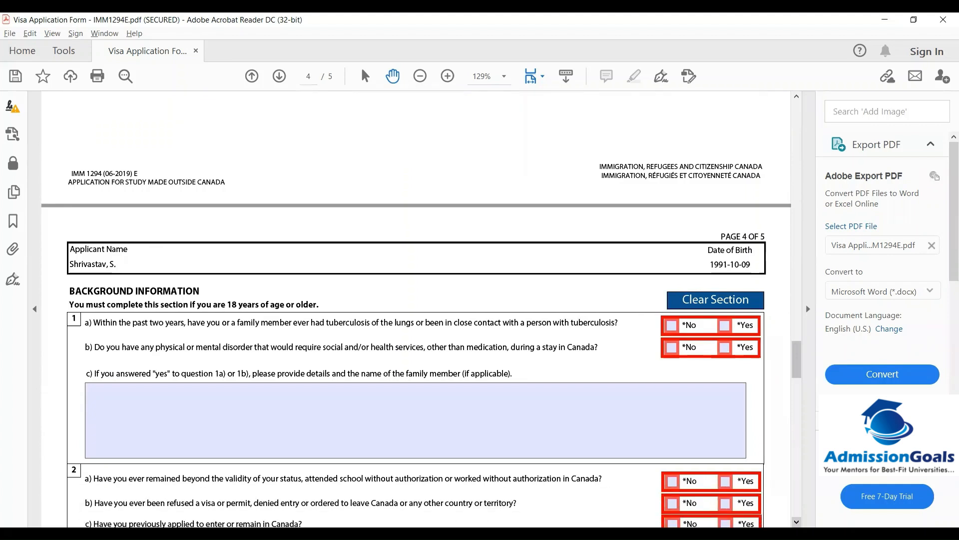
left_click(797, 521)
left_click(797, 522)
left_click(796, 522)
left_click(796, 521)
left_click(797, 522)
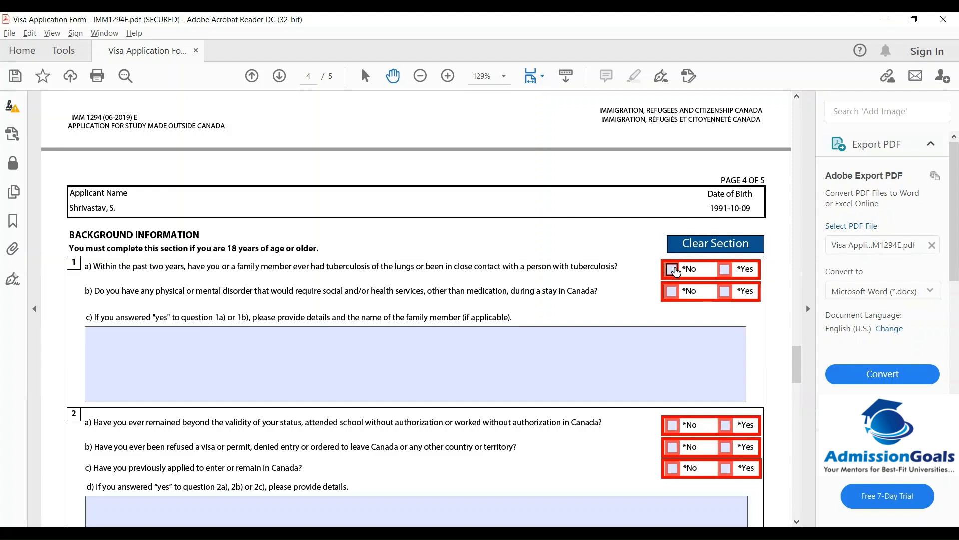
left_click(673, 270)
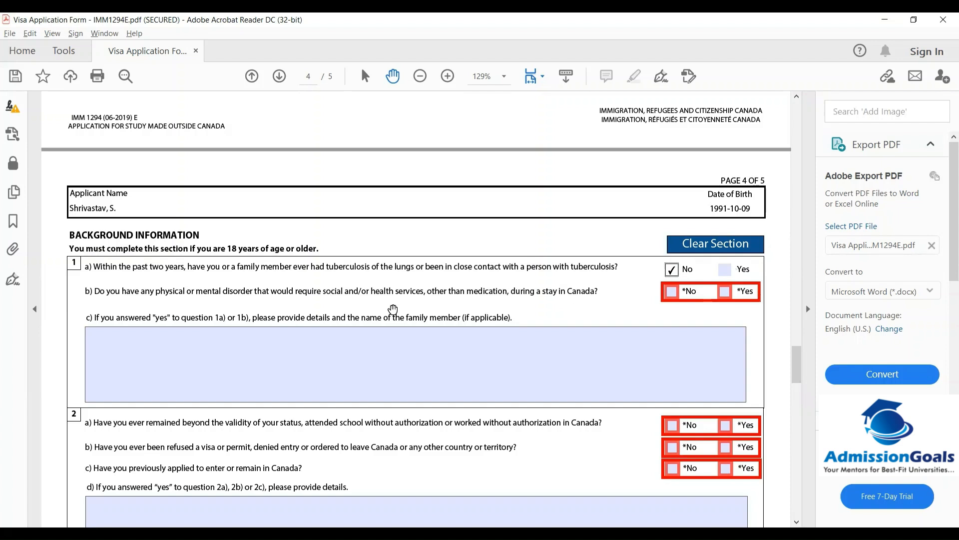
left_click(671, 294)
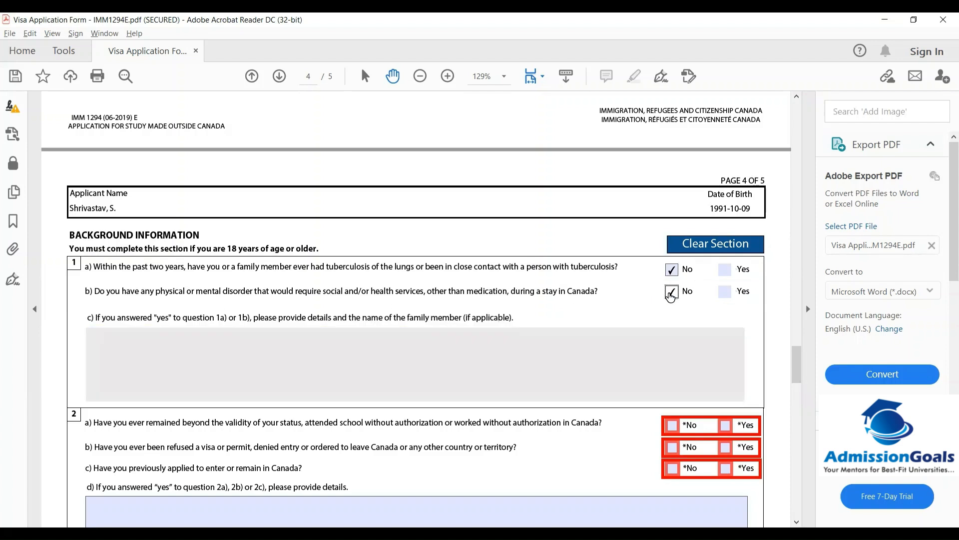
left_click(796, 521)
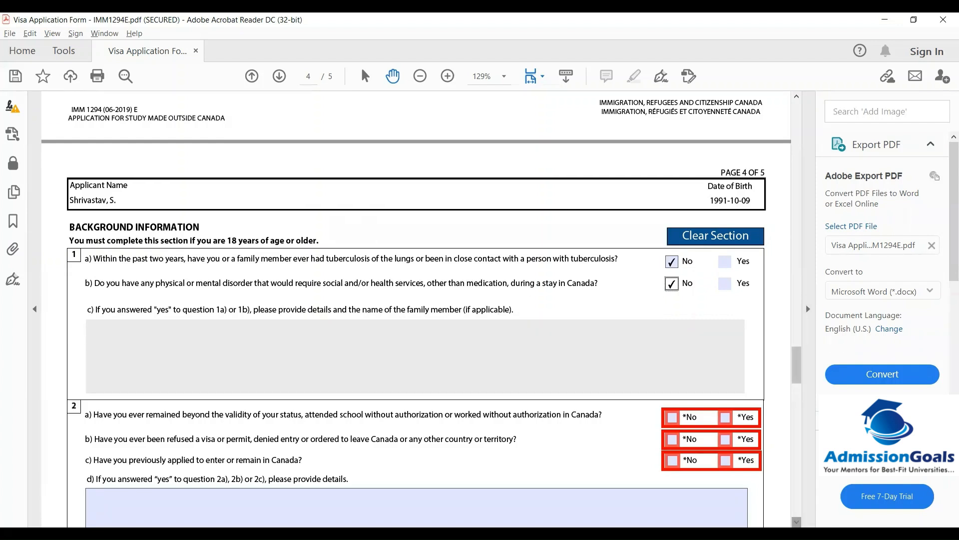
left_click(797, 521)
left_click(797, 521)
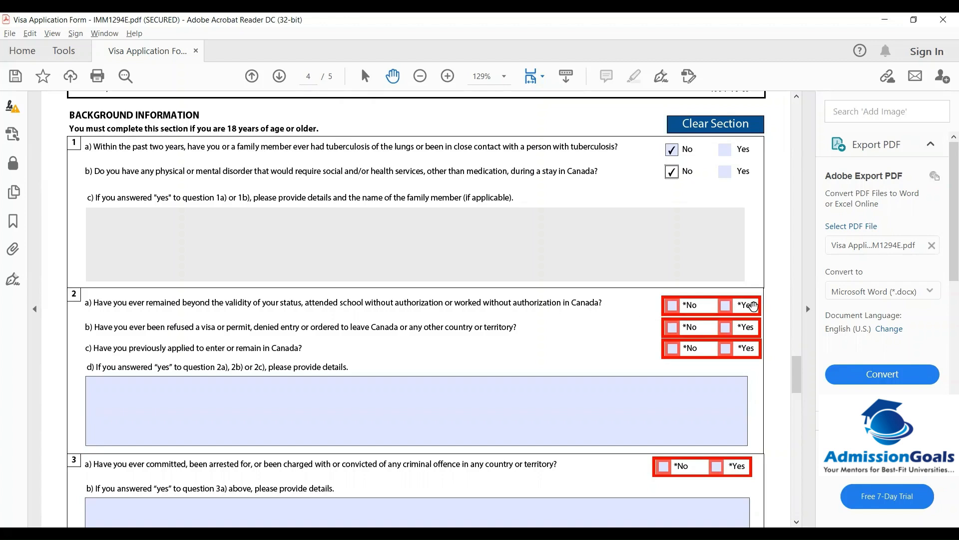
Tick No for question 2a on overstays, 2b on refusals, and 2c on previous applications
left_click(673, 306)
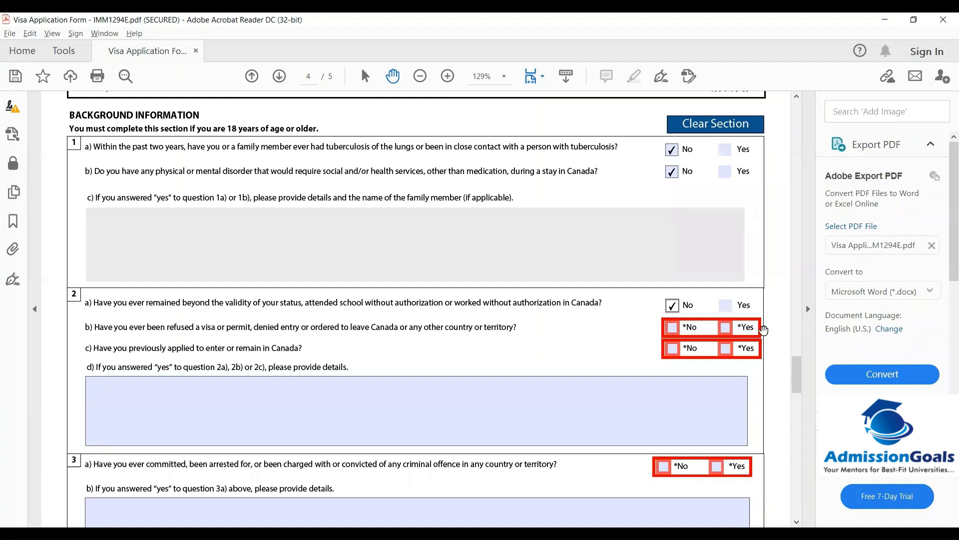
left_click(673, 330)
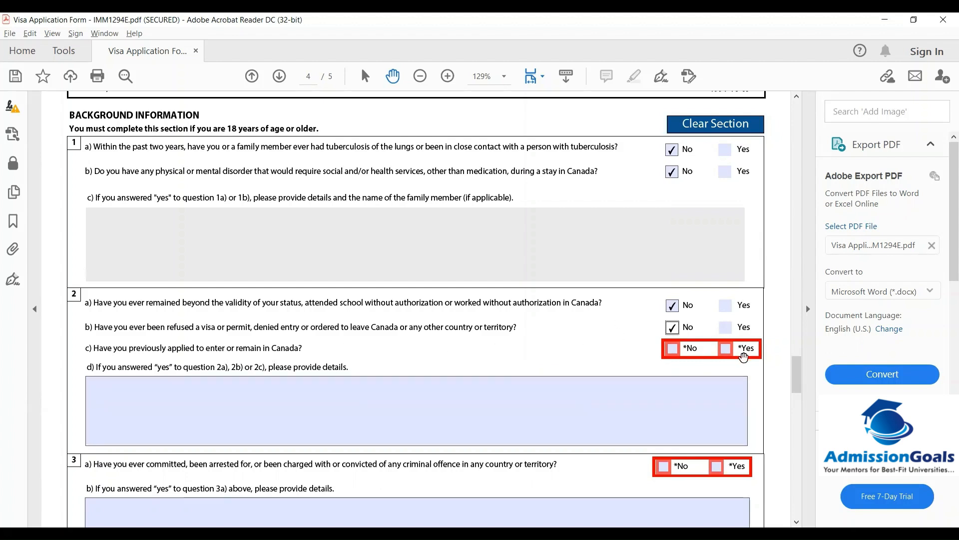
left_click(512, 404)
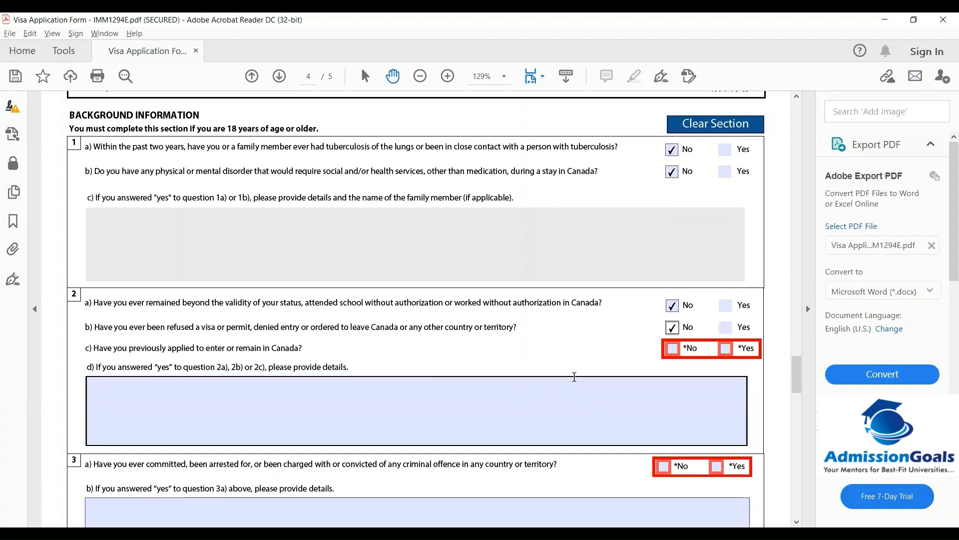
left_click(672, 349)
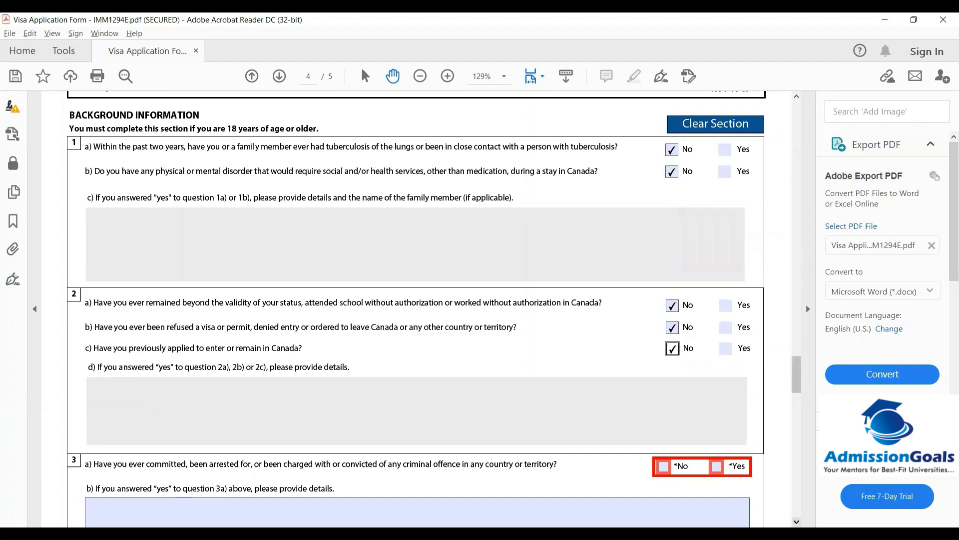
left_click(797, 522)
left_click(797, 521)
left_click(796, 522)
left_click(797, 522)
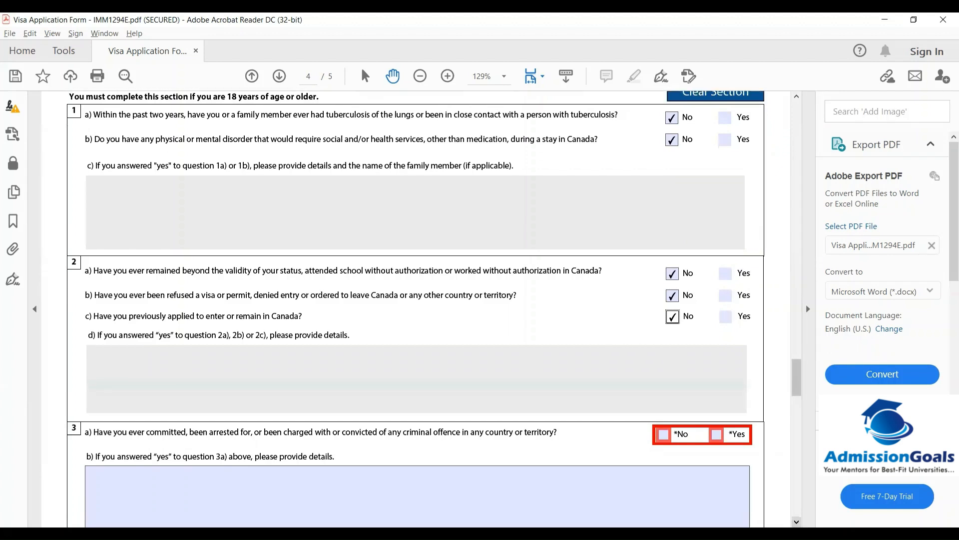
left_click(797, 522)
left_click(797, 521)
left_click(797, 521)
left_click(796, 521)
left_click(797, 522)
left_click(796, 522)
left_click(797, 522)
left_click(797, 521)
left_click(796, 522)
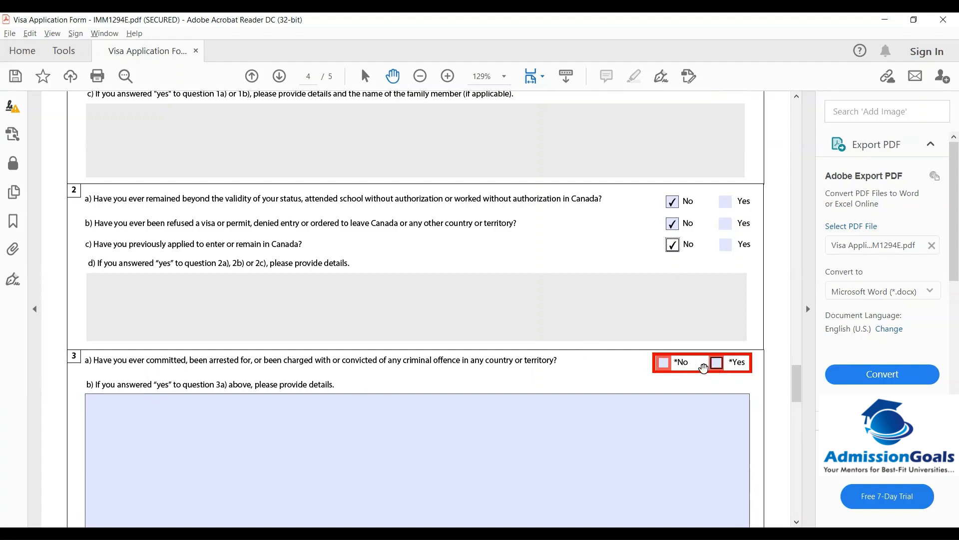
Tick No for question 3a on criminal history and 4a on military service
left_click(664, 363)
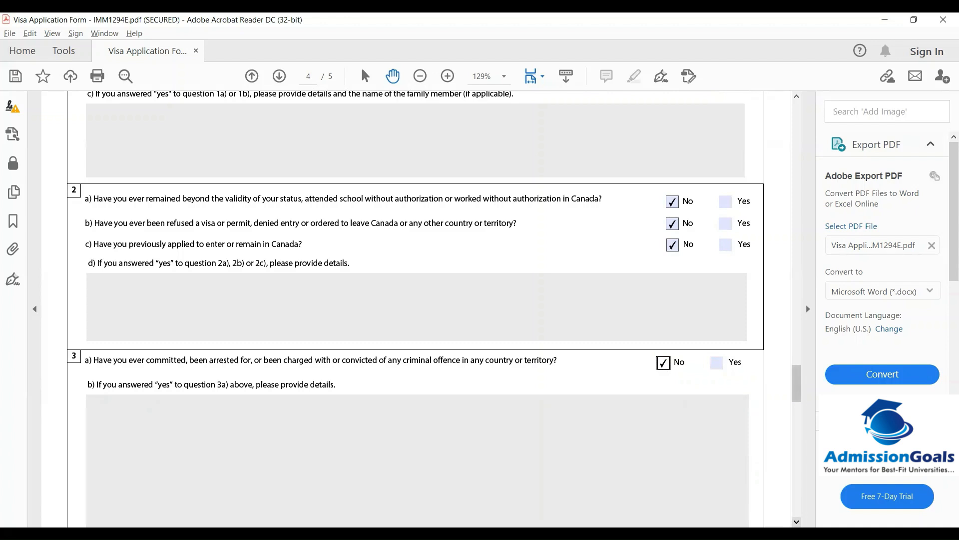
left_click(797, 522)
left_click(797, 521)
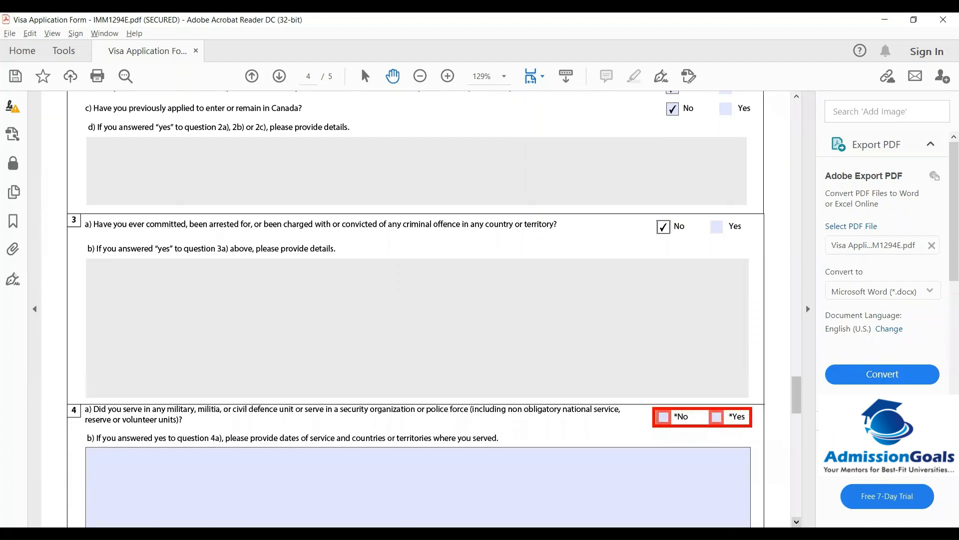
left_click(798, 522)
left_click(797, 522)
left_click(797, 522)
left_click(797, 522)
left_click(797, 522)
left_click(797, 522)
left_click(797, 522)
left_click(797, 521)
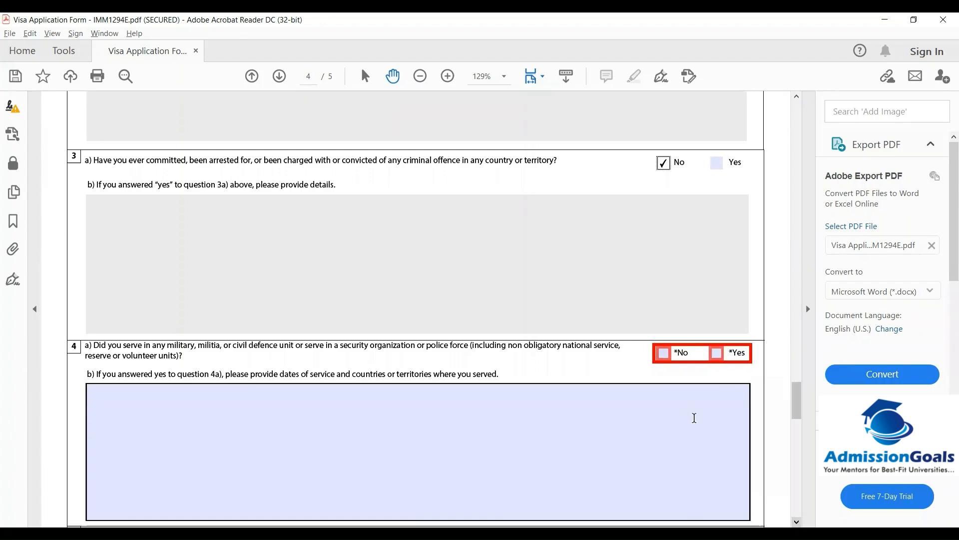
left_click(664, 359)
left_click(797, 522)
left_click(797, 521)
left_click(797, 522)
left_click(797, 522)
left_click(797, 522)
left_click(797, 521)
left_click(797, 522)
scroll(416, 310, "down", 2)
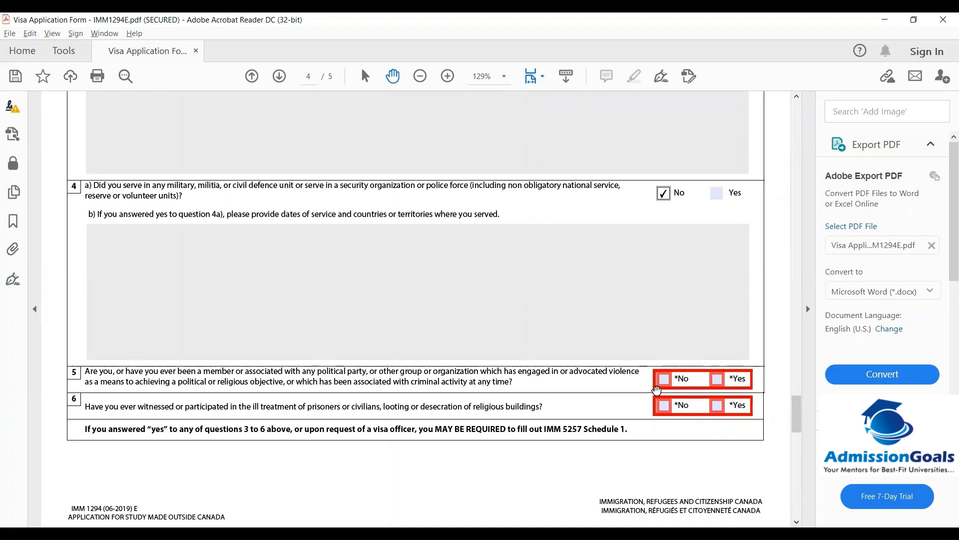
Tick No for question 5 on political associations and 6 on ill-treatment
left_click(663, 380)
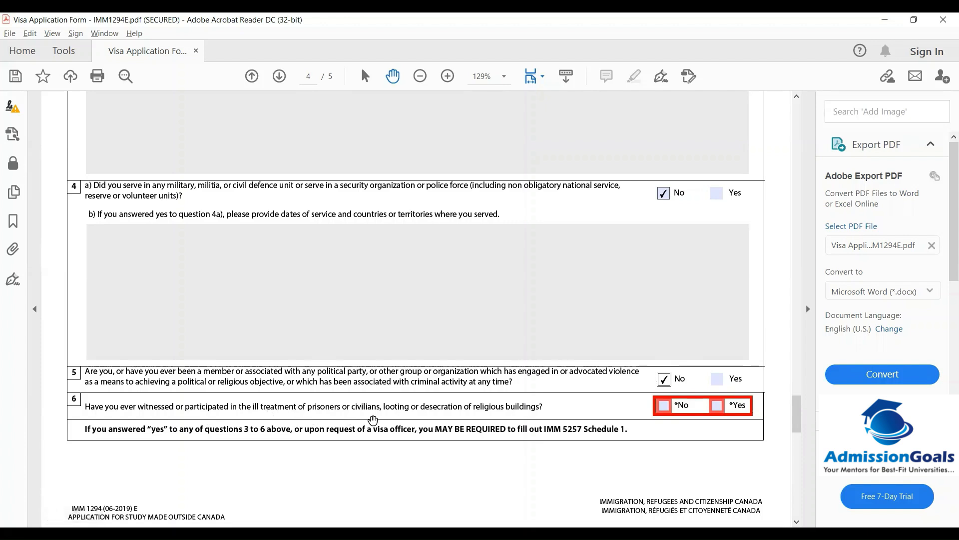
left_click(669, 407)
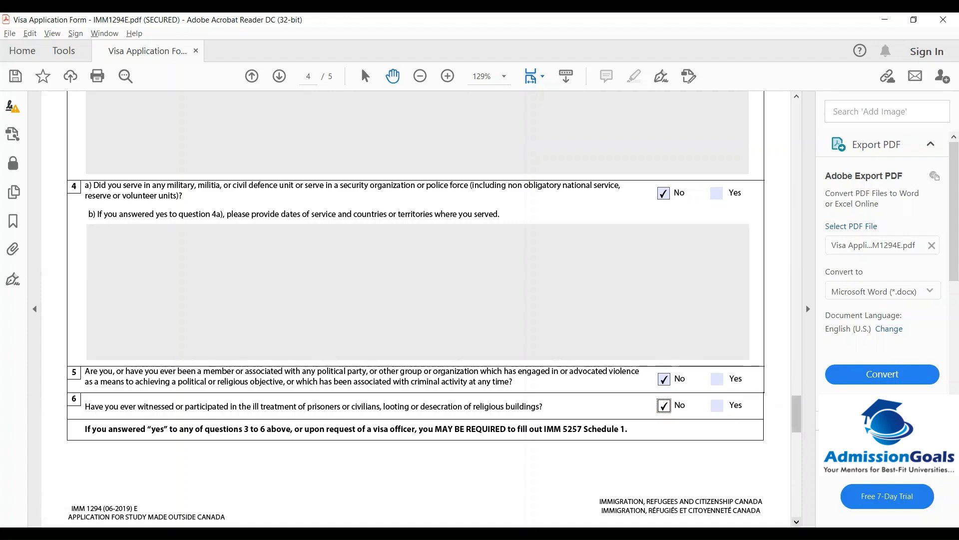
scroll(434, 342, "down", 4)
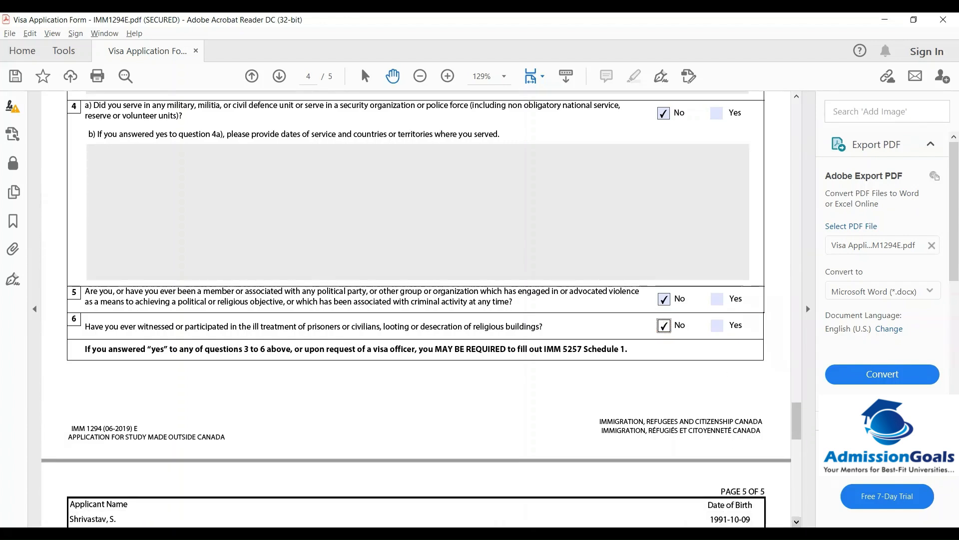
scroll(434, 310, "down", 4)
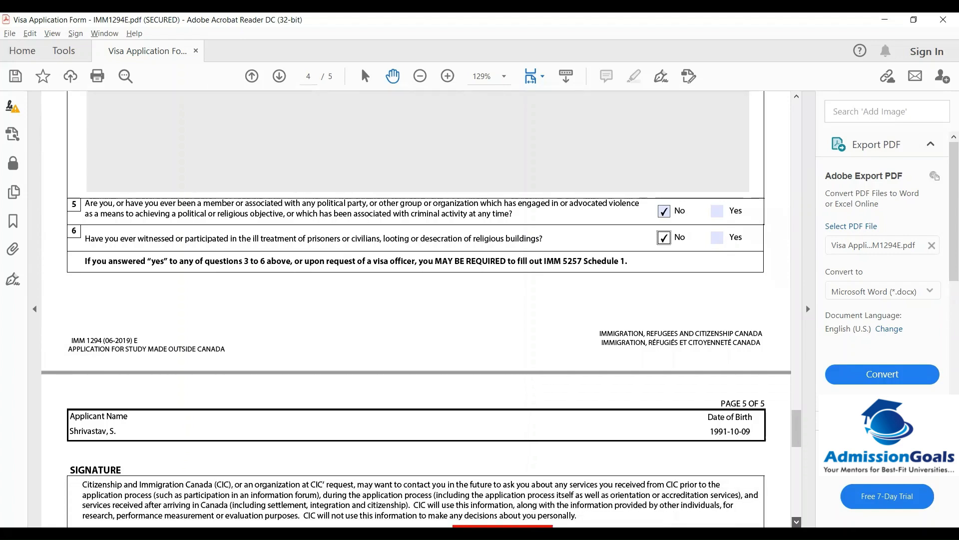
Tick Yes to future contact and type the applicant's full name as the signature
left_click_drag(795, 427, 799, 449)
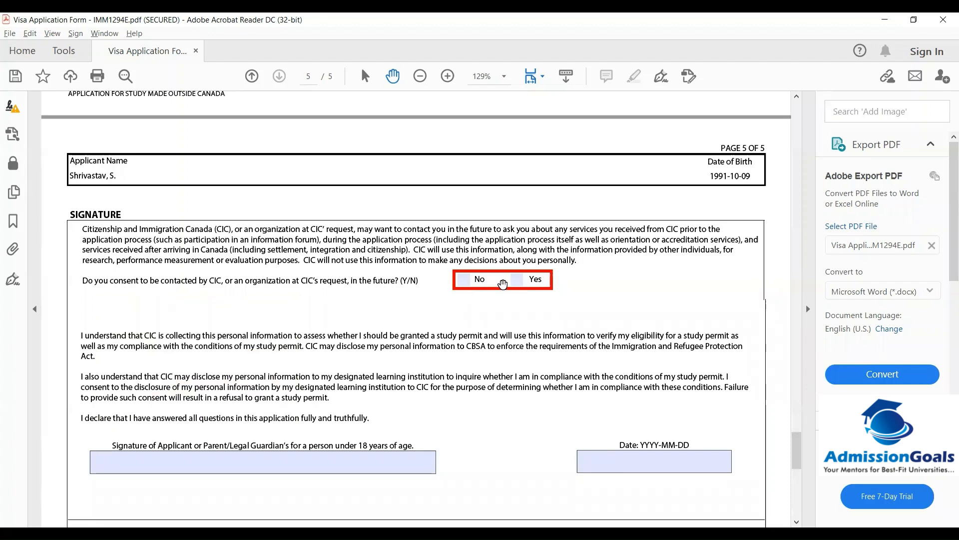
left_click(518, 279)
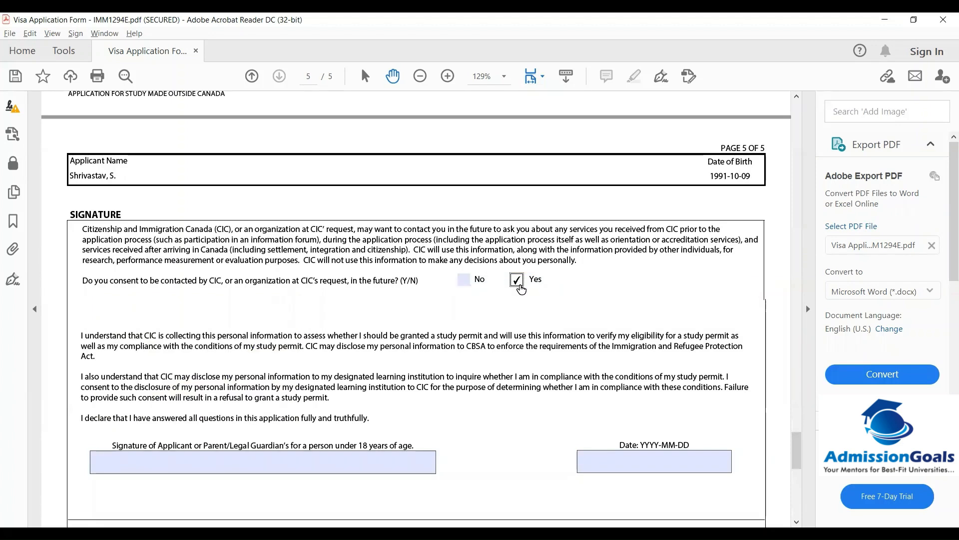
left_click(379, 471)
scroll(379, 471, "down", 2)
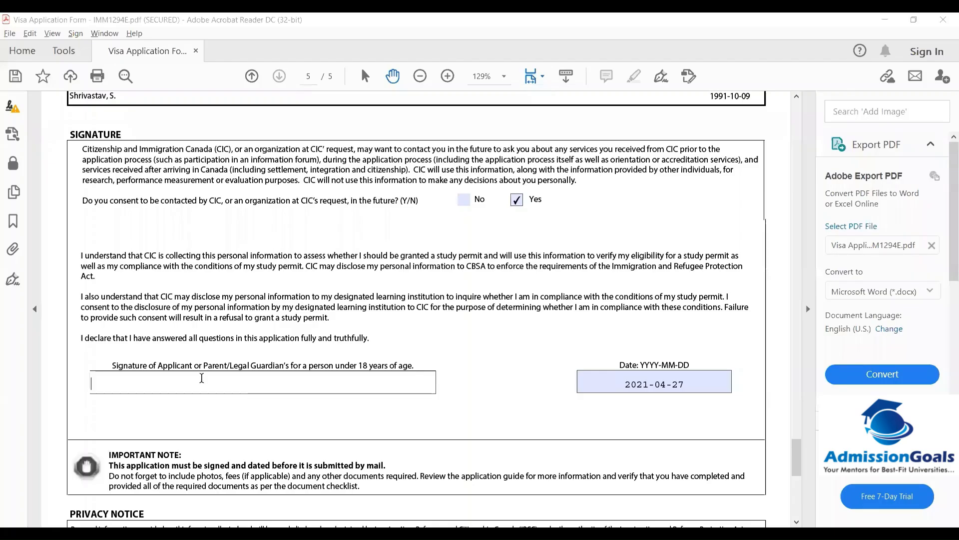
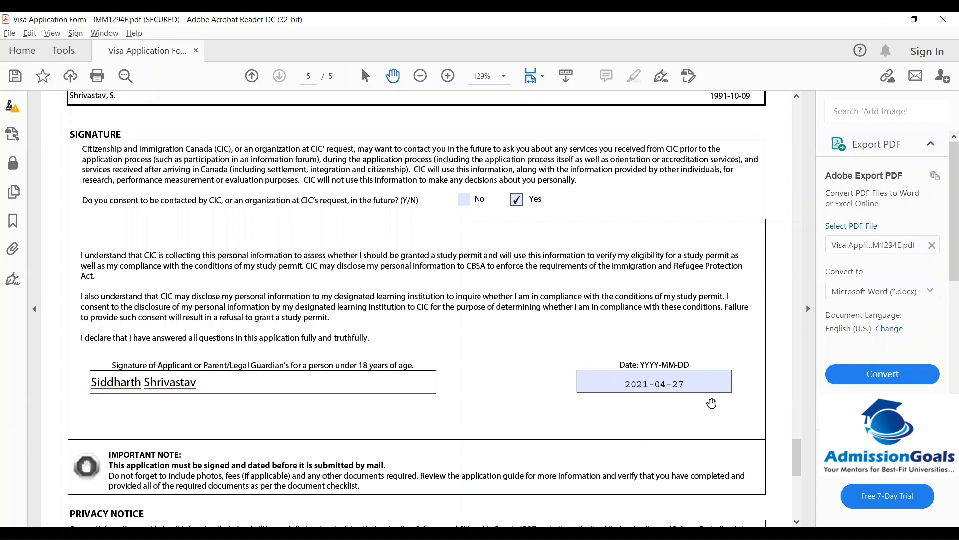
Pick 27 April 2021 as the signature date
left_click(730, 381)
left_click(735, 381)
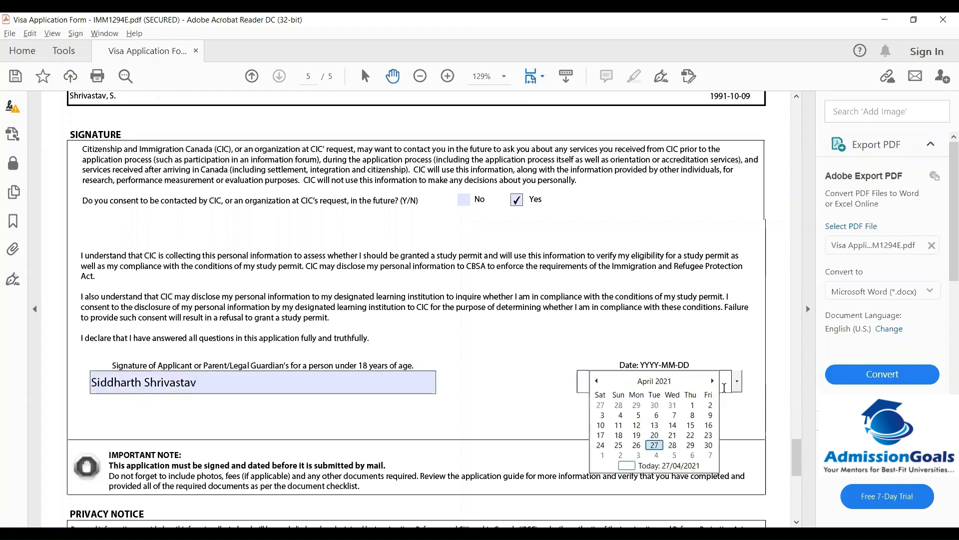
left_click(655, 445)
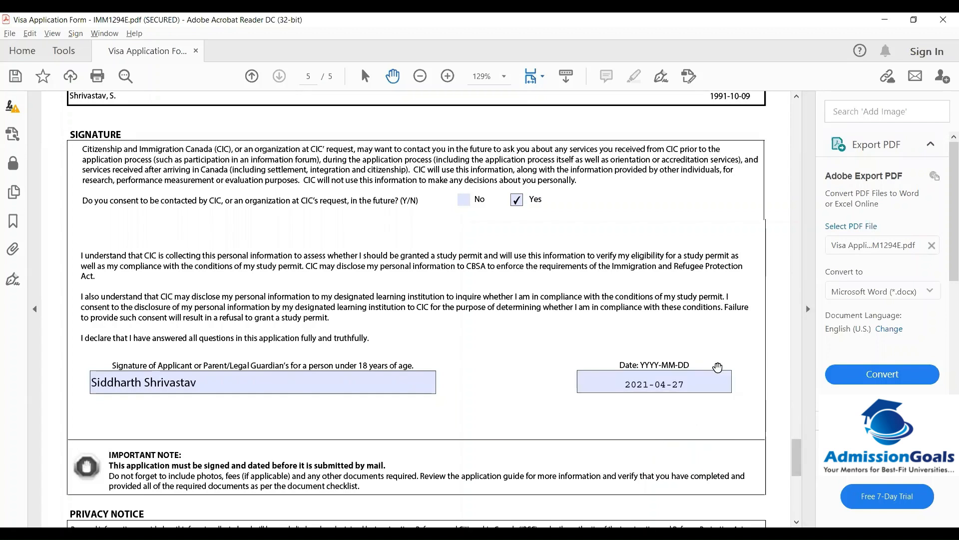
scroll(434, 310, "down", 3)
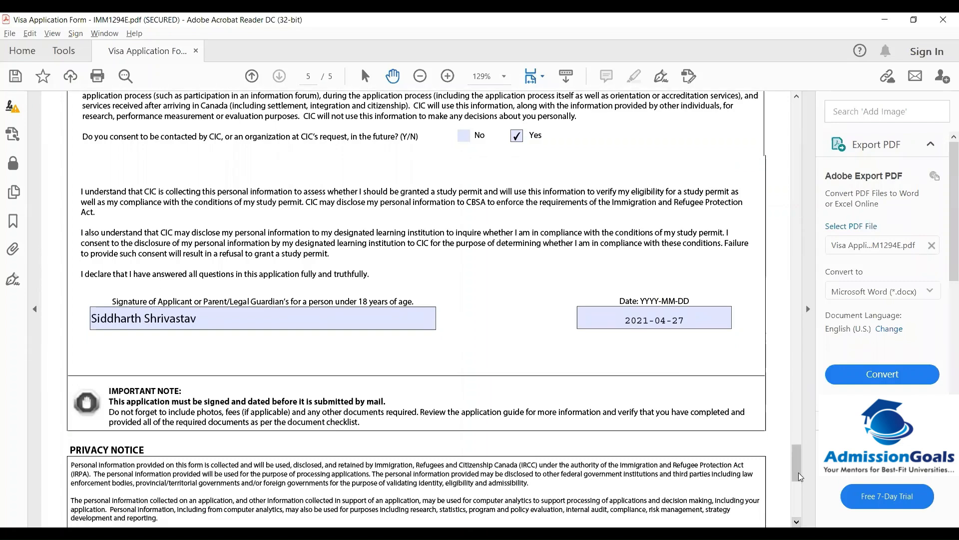
scroll(800, 487, "down", 2)
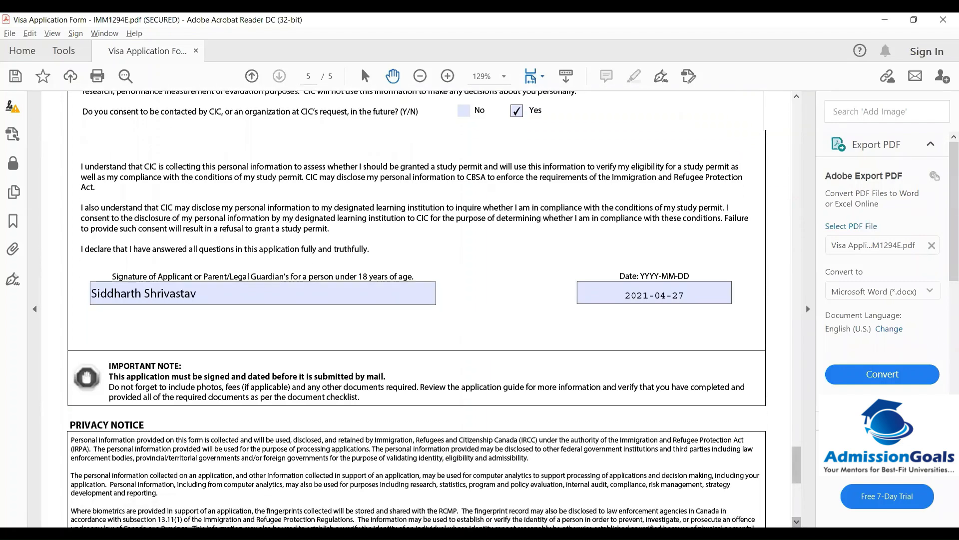
scroll(434, 309, "down", 4)
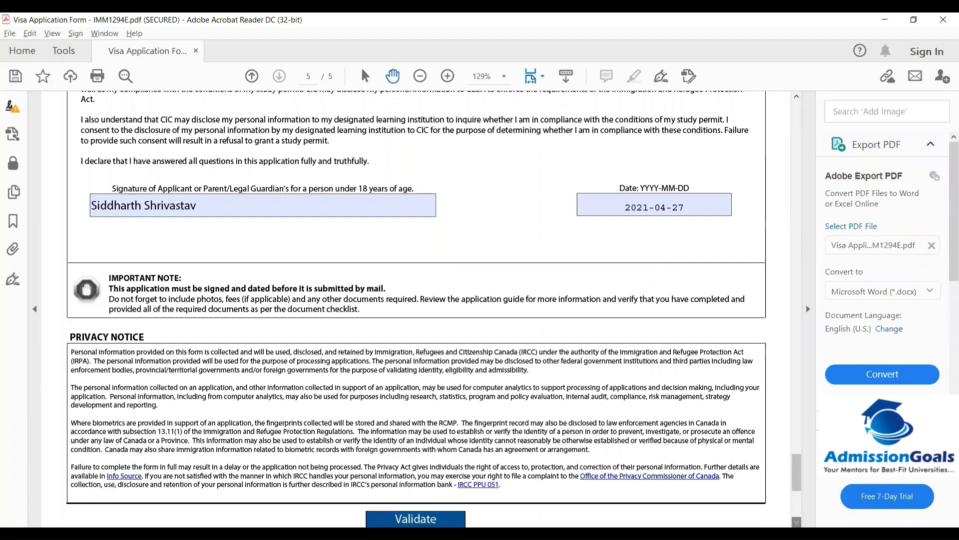
scroll(433, 309, "down", 4)
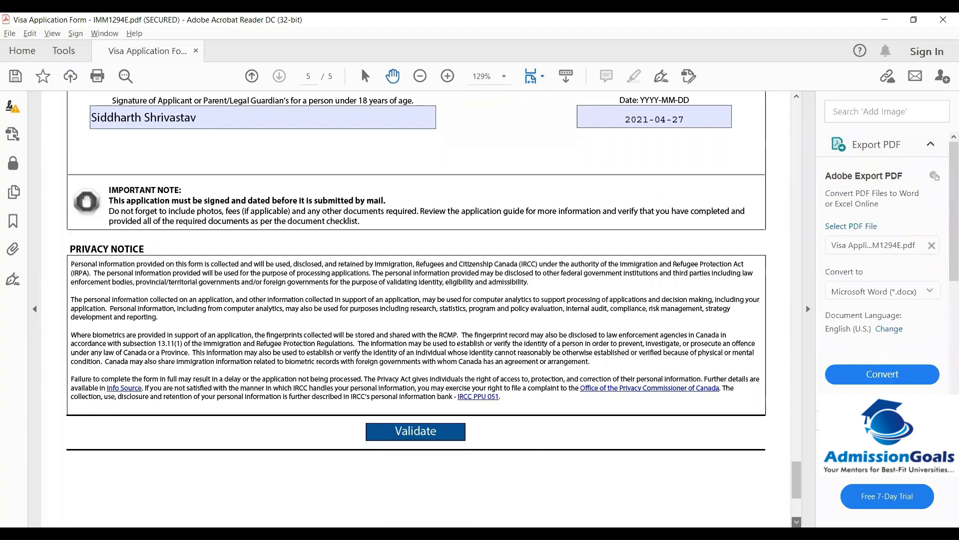